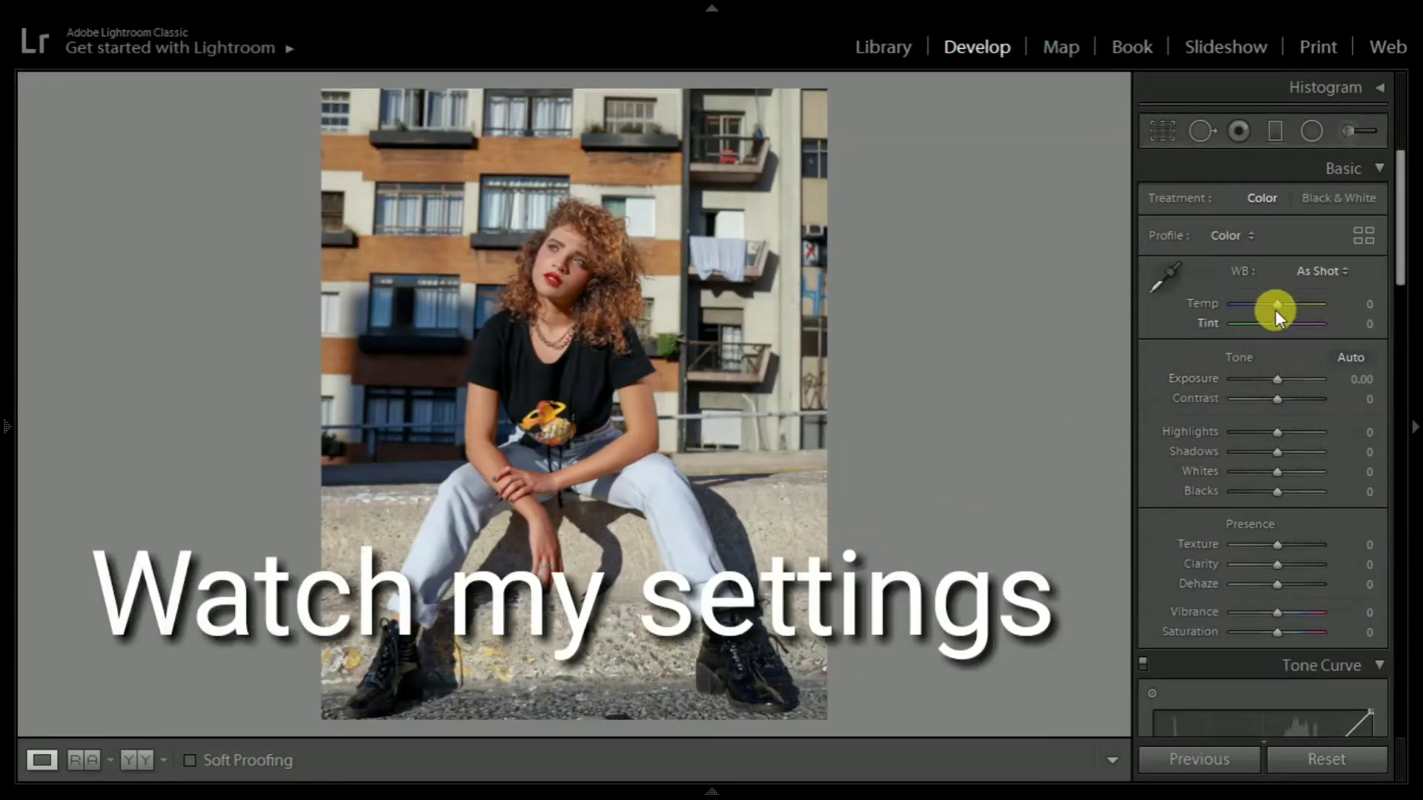
# Set Temp -5, Exposure +0.12, Contrast +43, Highlights -57, Shadows +26, Whites -43, Blacks -19.
pyautogui.moveTo(1275, 301); pyautogui.dragTo(1273, 301)
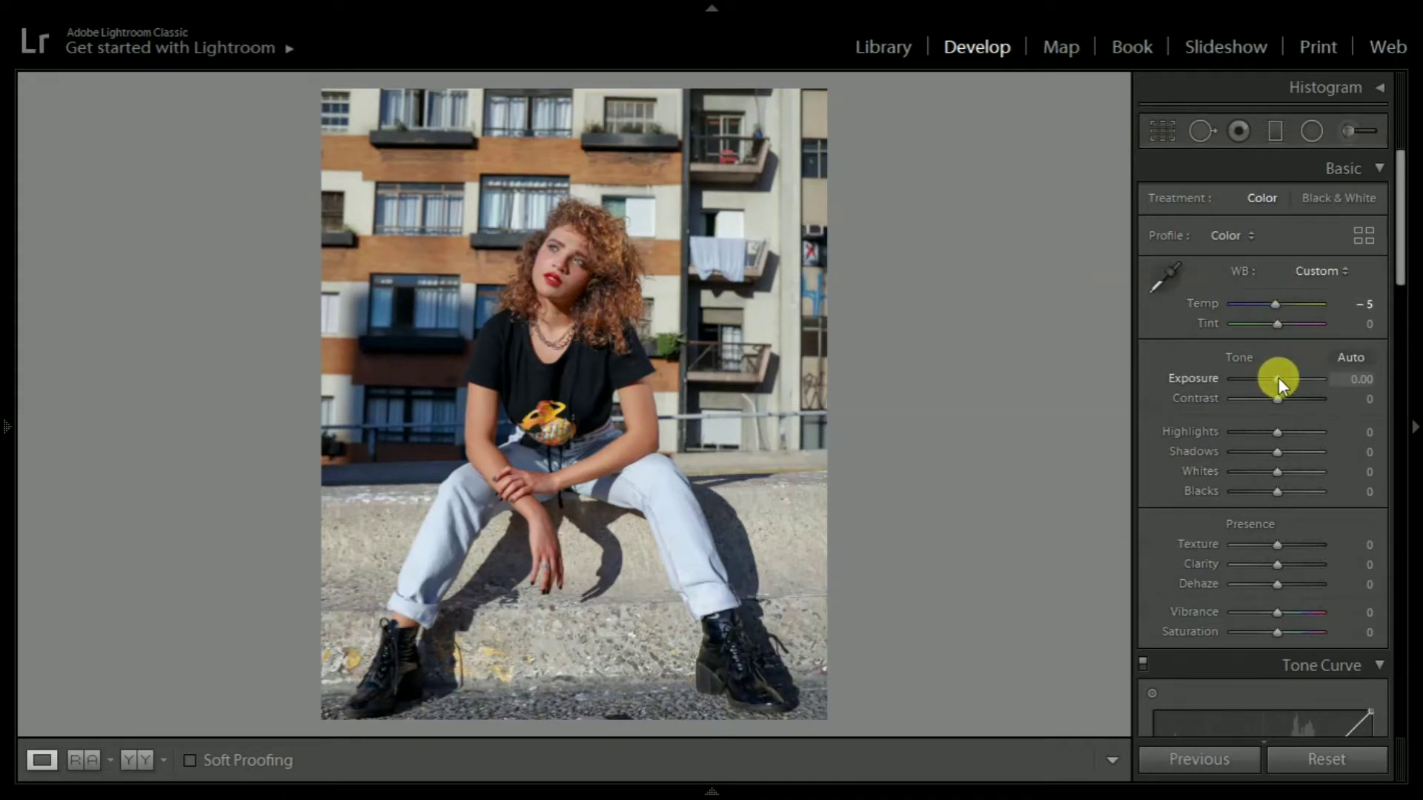
pyautogui.moveTo(1278, 378); pyautogui.dragTo(1279, 378)
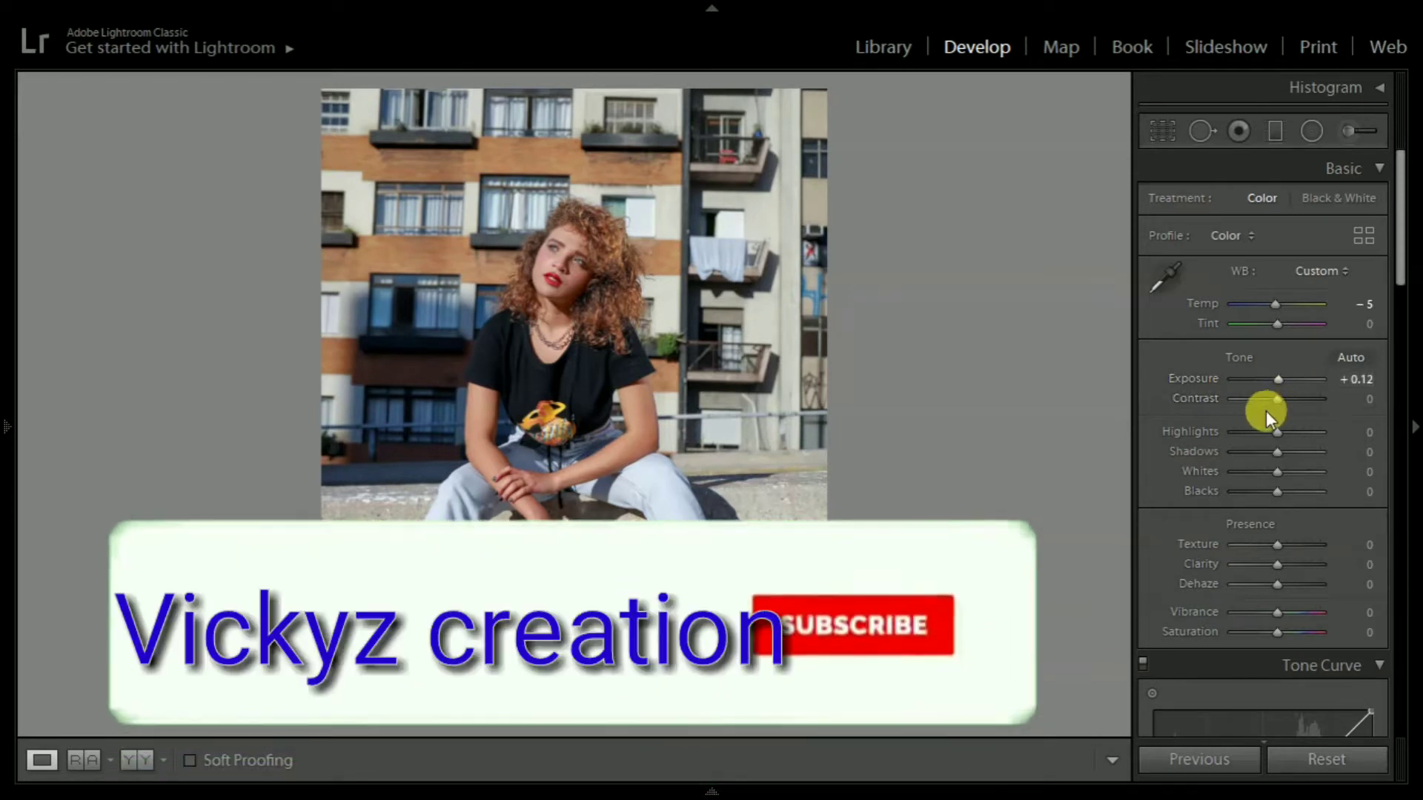
pyautogui.moveTo(1277, 399); pyautogui.dragTo(1297, 398)
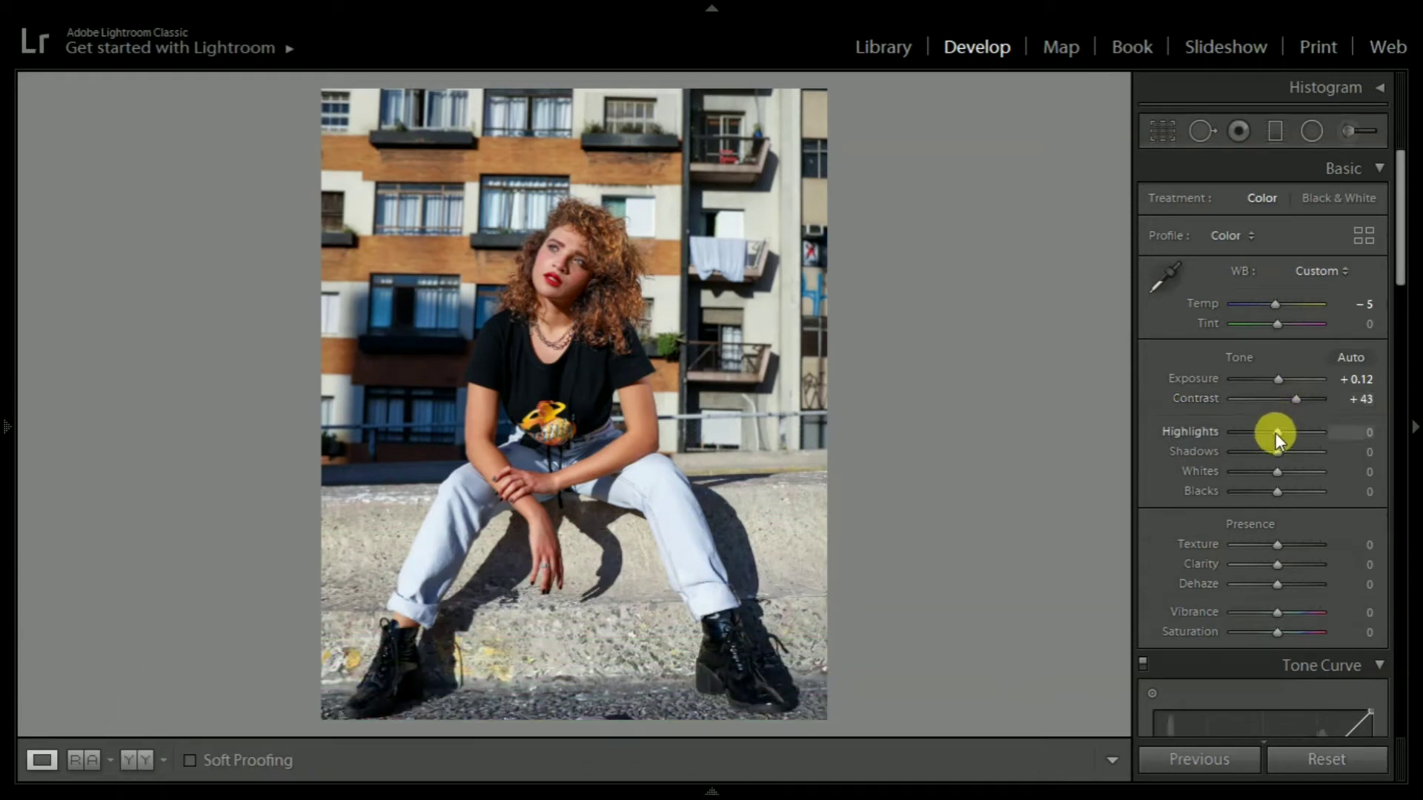
pyautogui.moveTo(1275, 432); pyautogui.dragTo(1251, 431)
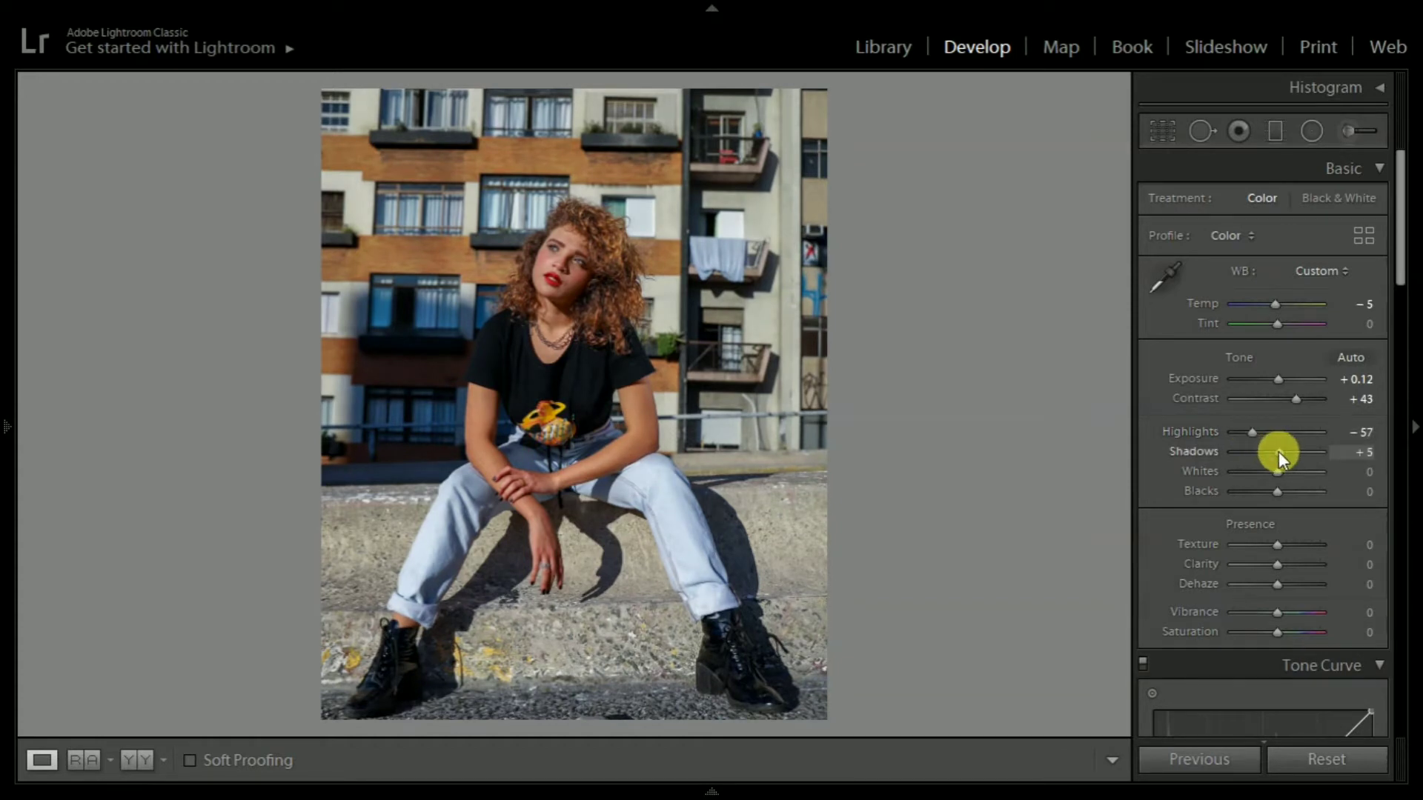
pyautogui.moveTo(1277, 451); pyautogui.dragTo(1287, 451)
pyautogui.moveTo(1276, 472); pyautogui.dragTo(1262, 472)
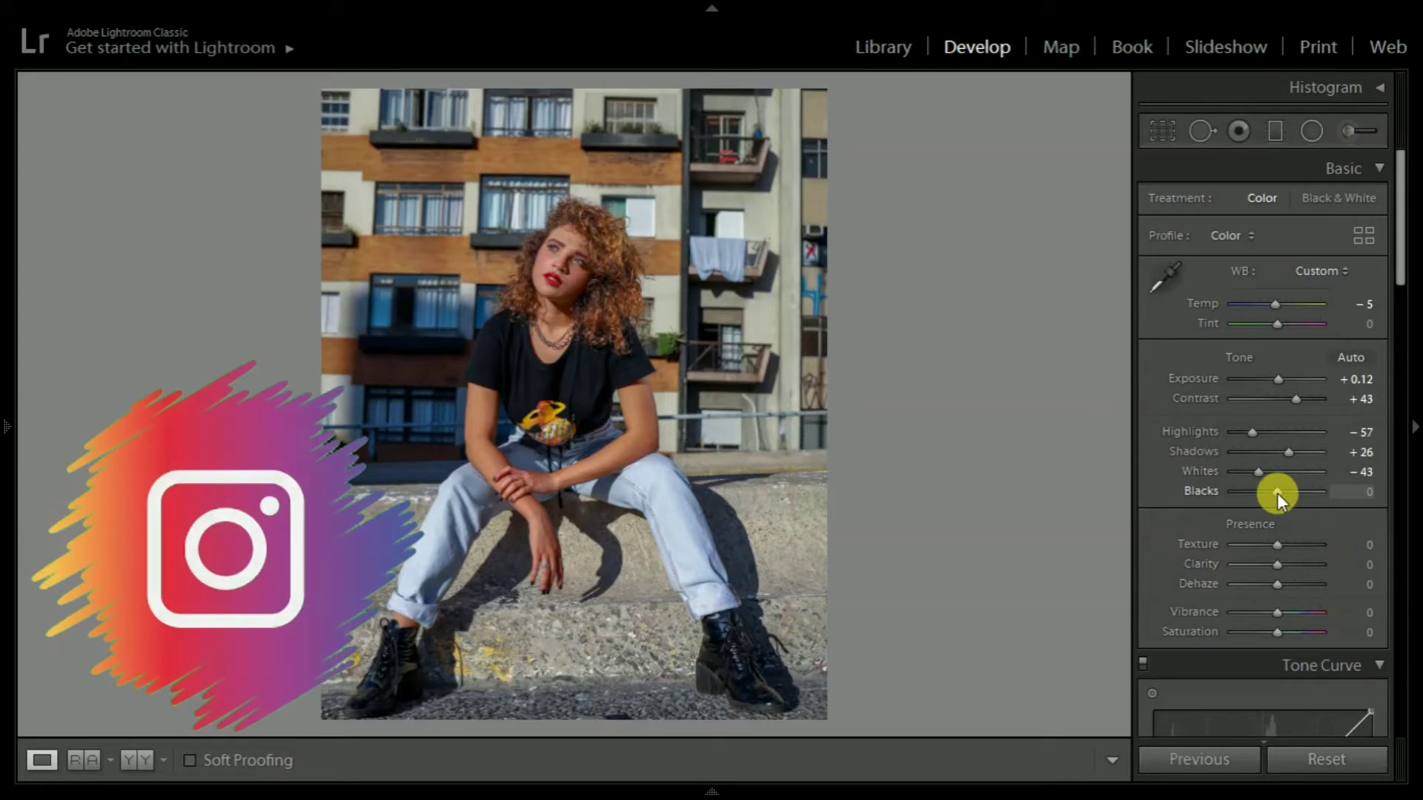
pyautogui.moveTo(1278, 492); pyautogui.dragTo(1268, 491)
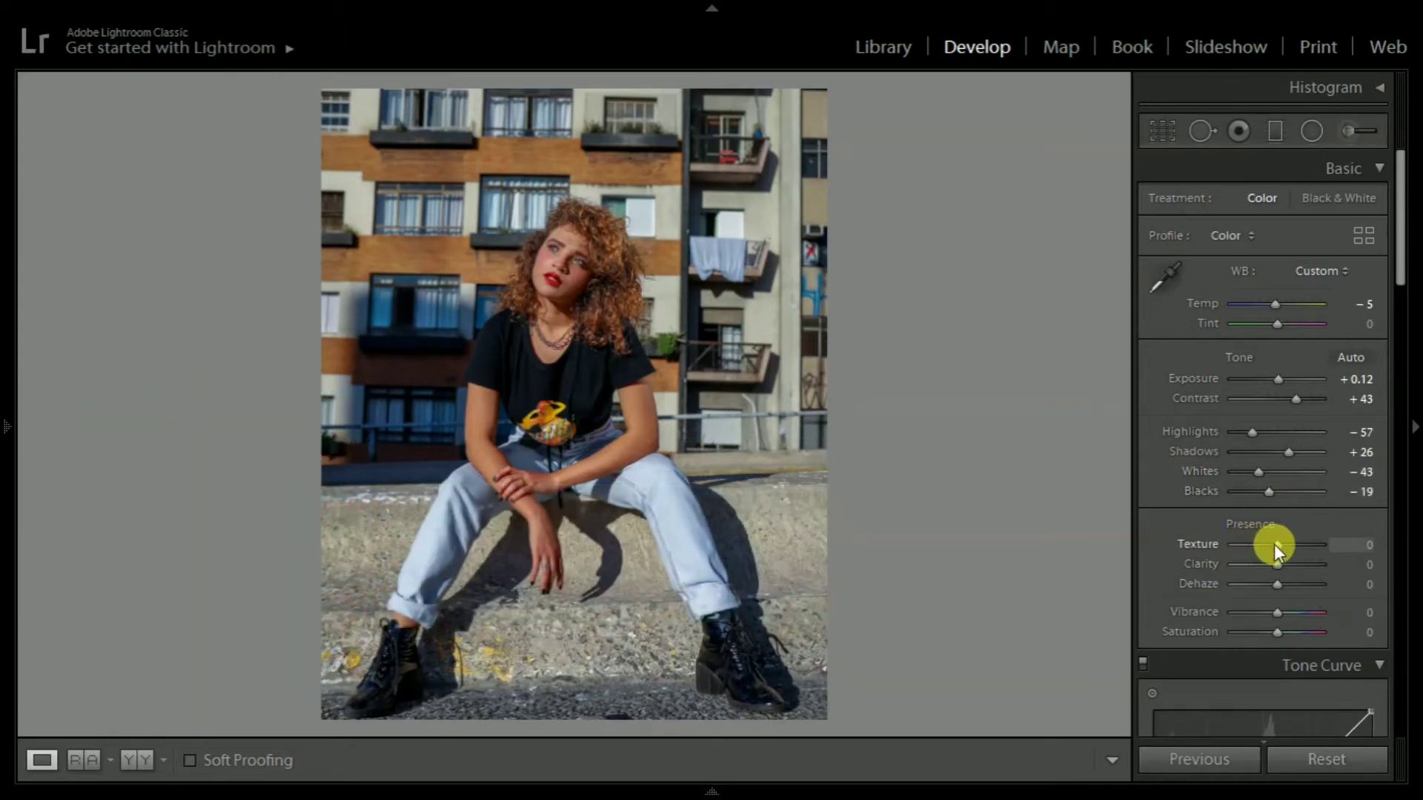
# Set Texture +19, Clarity +26, Dehaze +12, Vibrance +38 and Saturation -17.
pyautogui.moveTo(1278, 544); pyautogui.dragTo(1291, 563)
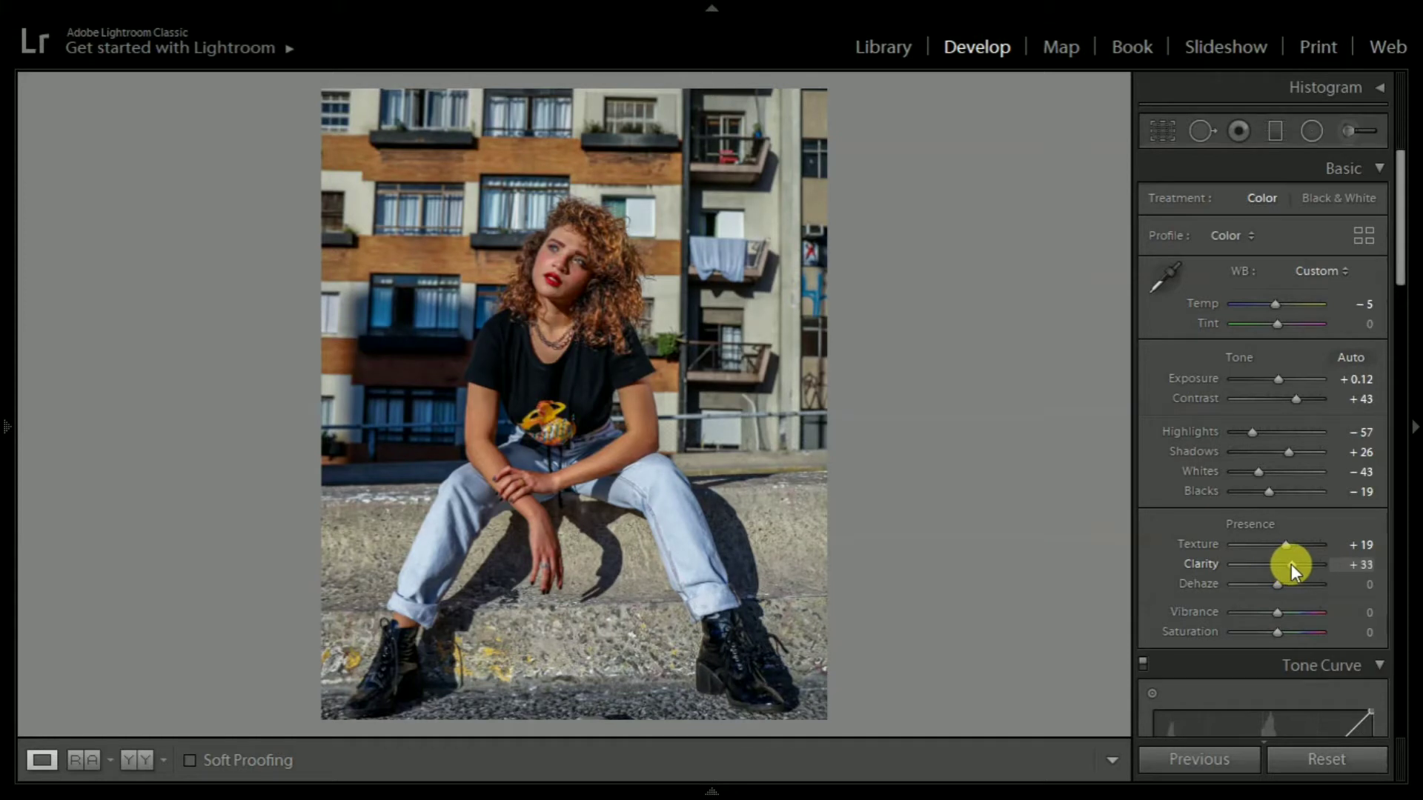
pyautogui.moveTo(1291, 563); pyautogui.dragTo(1287, 561)
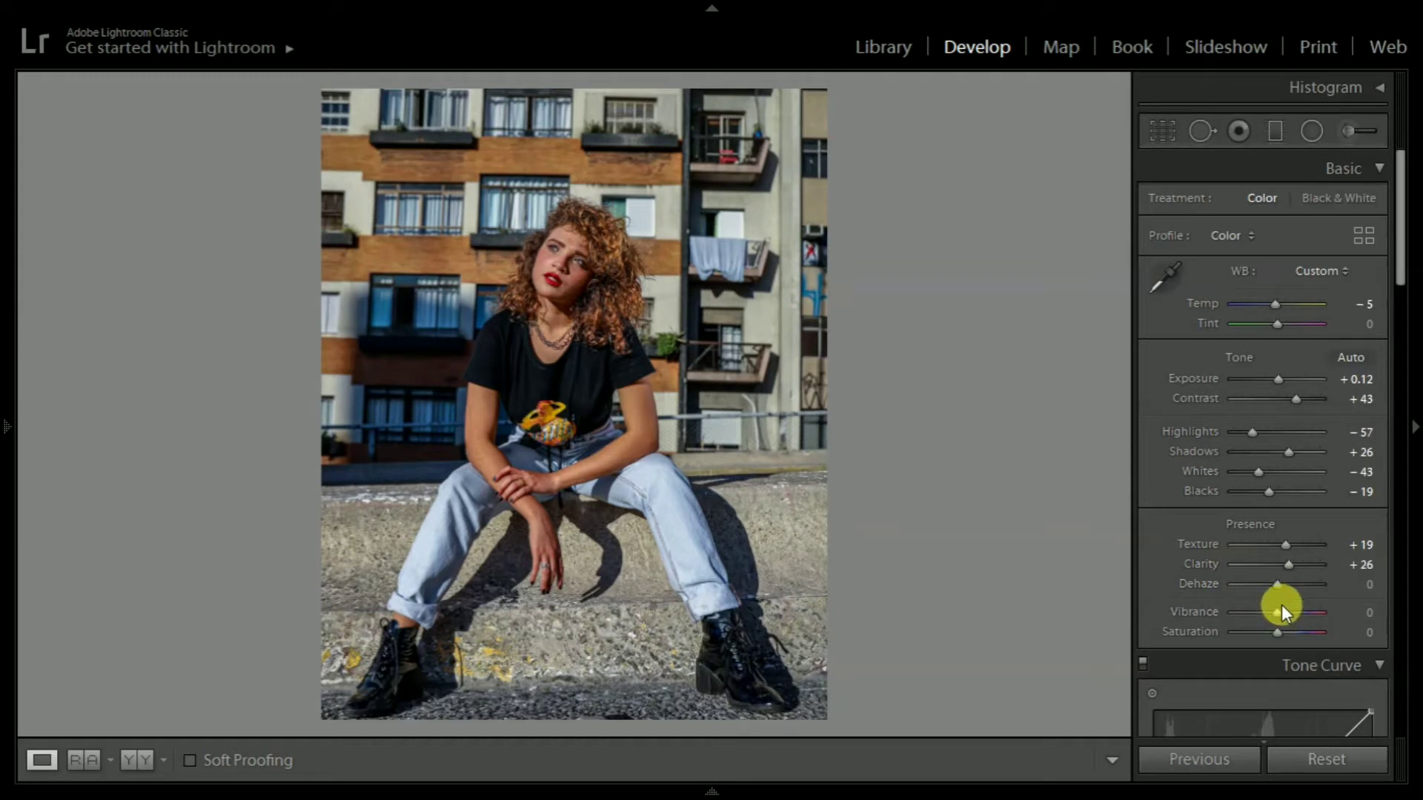
pyautogui.moveTo(1279, 584); pyautogui.dragTo(1284, 585)
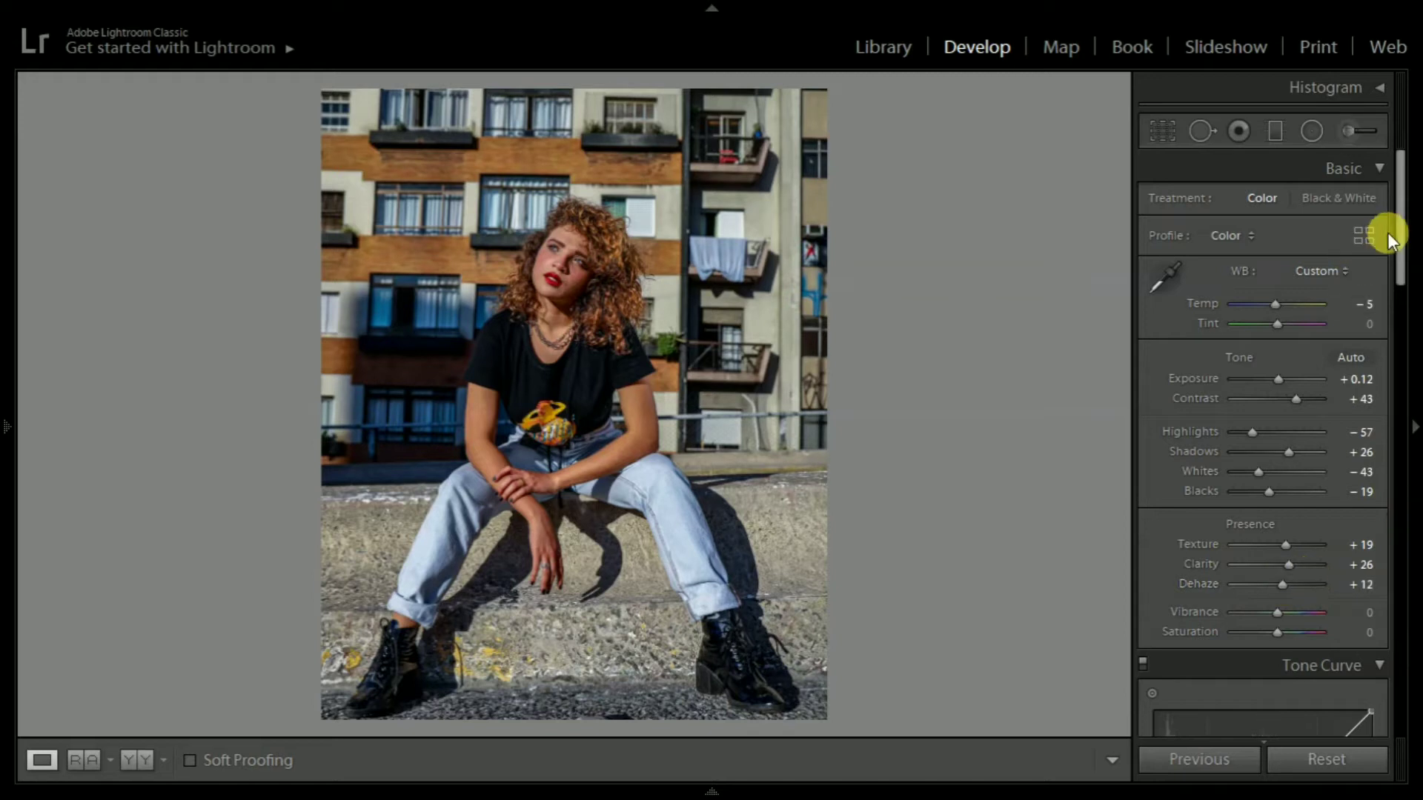
pyautogui.moveTo(1400, 244); pyautogui.dragTo(1398, 303)
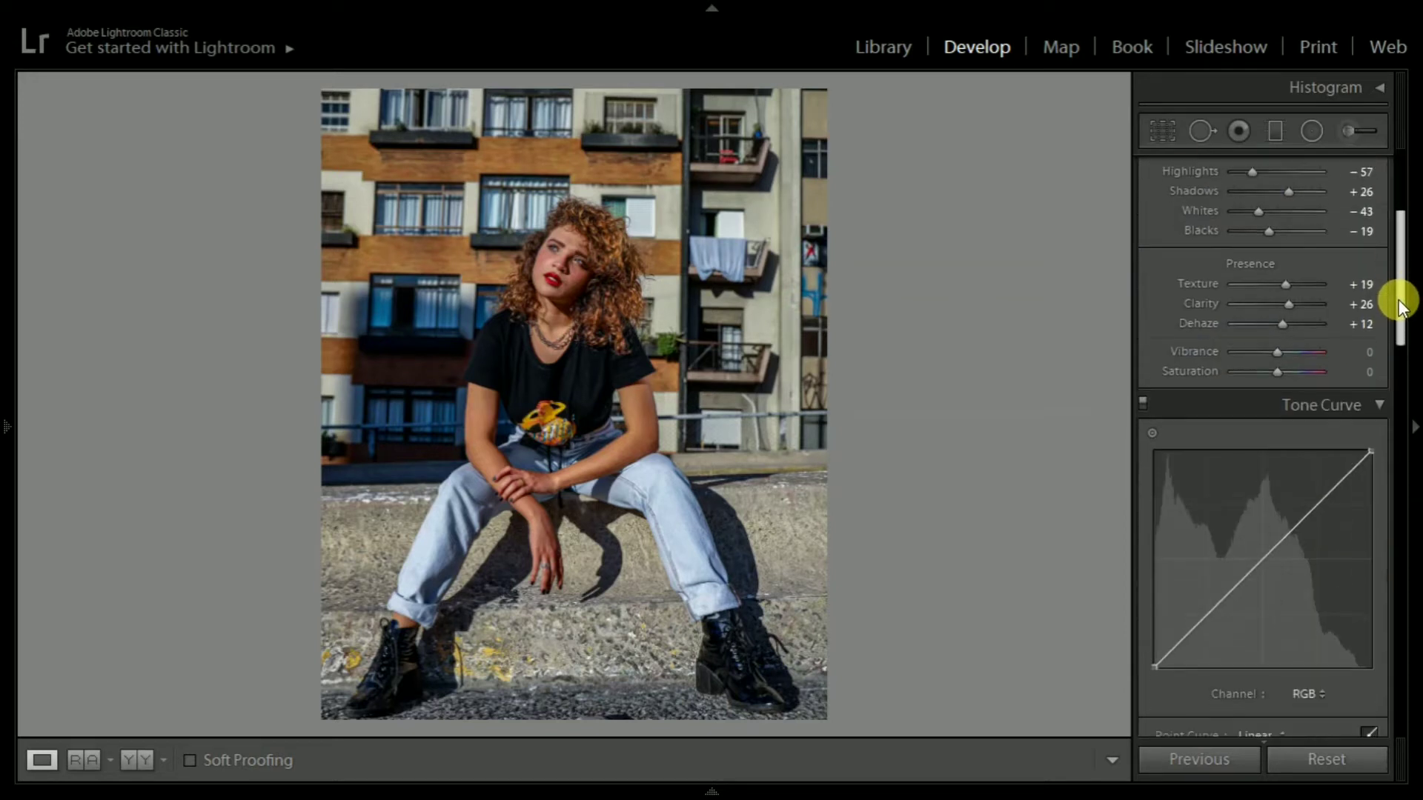
pyautogui.moveTo(1277, 351); pyautogui.dragTo(1296, 351)
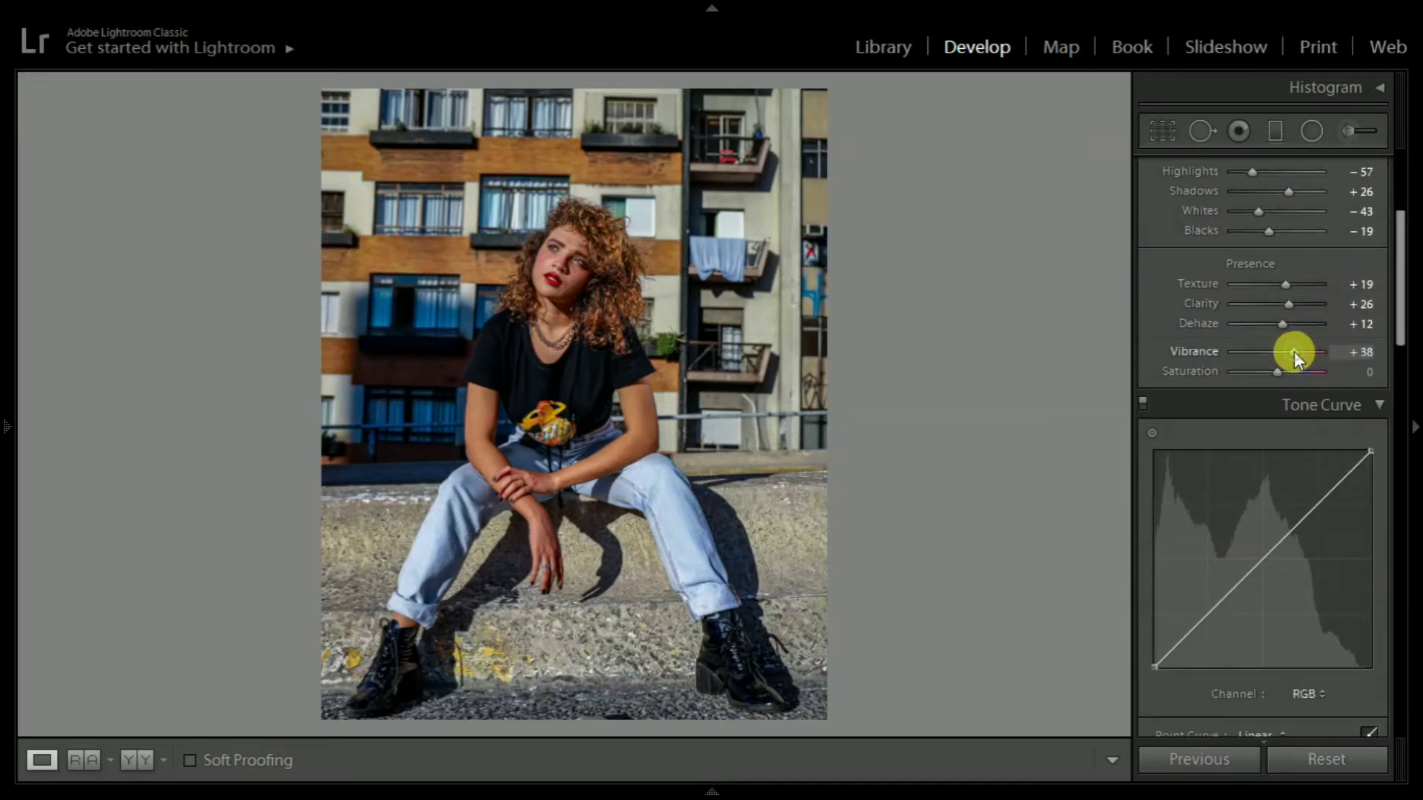
pyautogui.moveTo(1276, 370); pyautogui.dragTo(1271, 371)
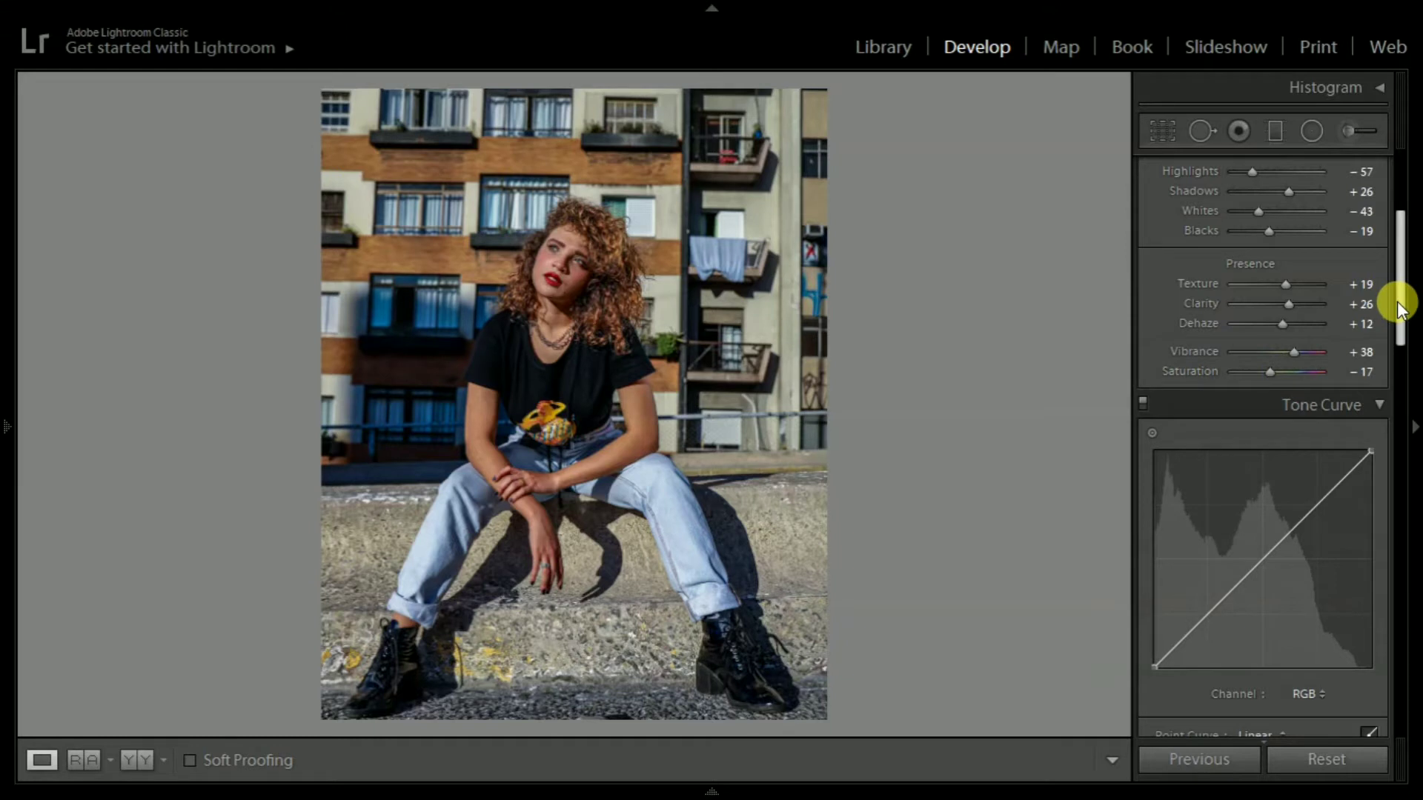
pyautogui.moveTo(1399, 310); pyautogui.dragTo(1323, 419)
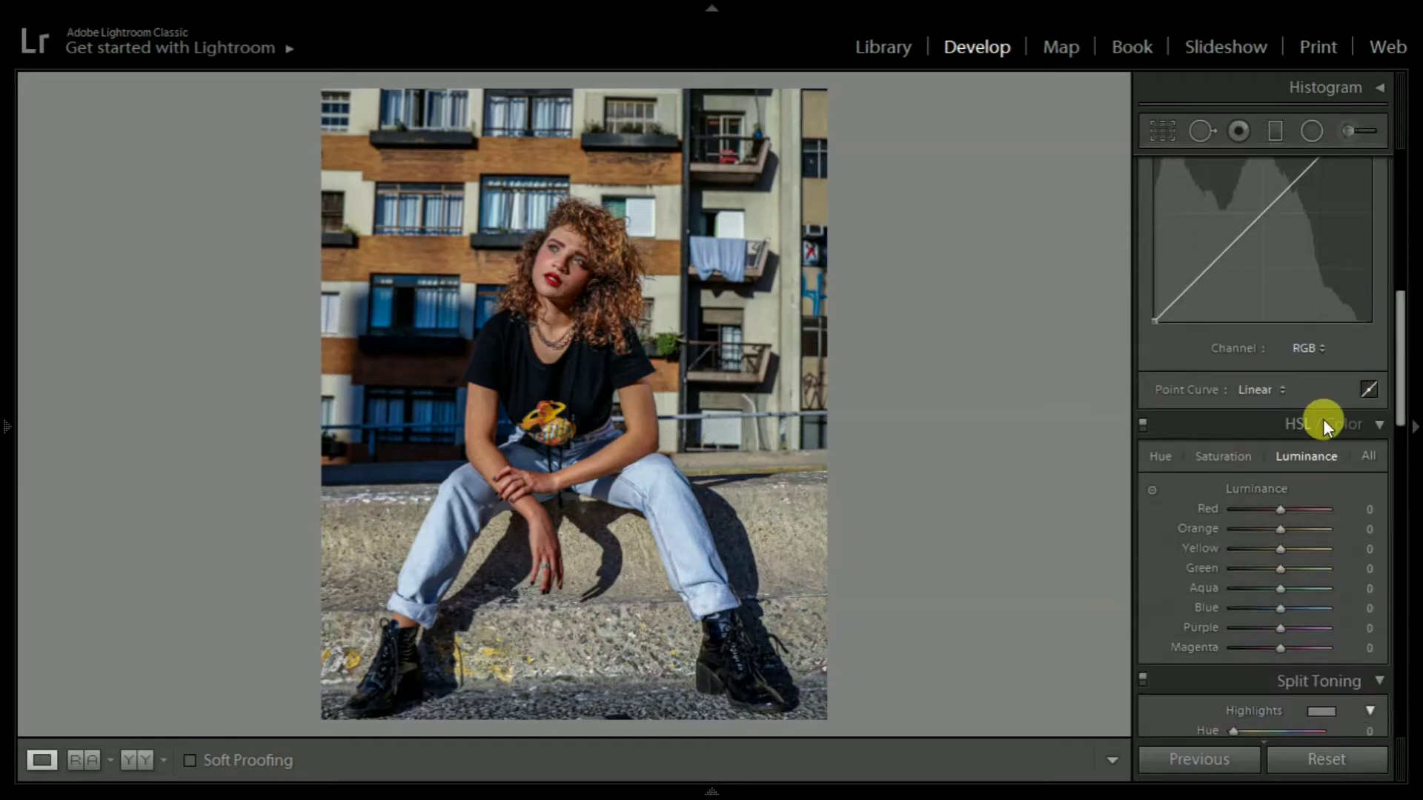
# Shift HSL hues: Red -4, Orange -2, Yellow -73, Green -93, Blue -20, Purple -2.
pyautogui.click(1167, 456)
pyautogui.moveTo(1394, 381)
pyautogui.mouseDown()
pyautogui.moveTo(1397, 411)
pyautogui.moveTo(1344, 429)
pyautogui.moveTo(1275, 424)
pyautogui.moveTo(1278, 442)
pyautogui.mouseUp()
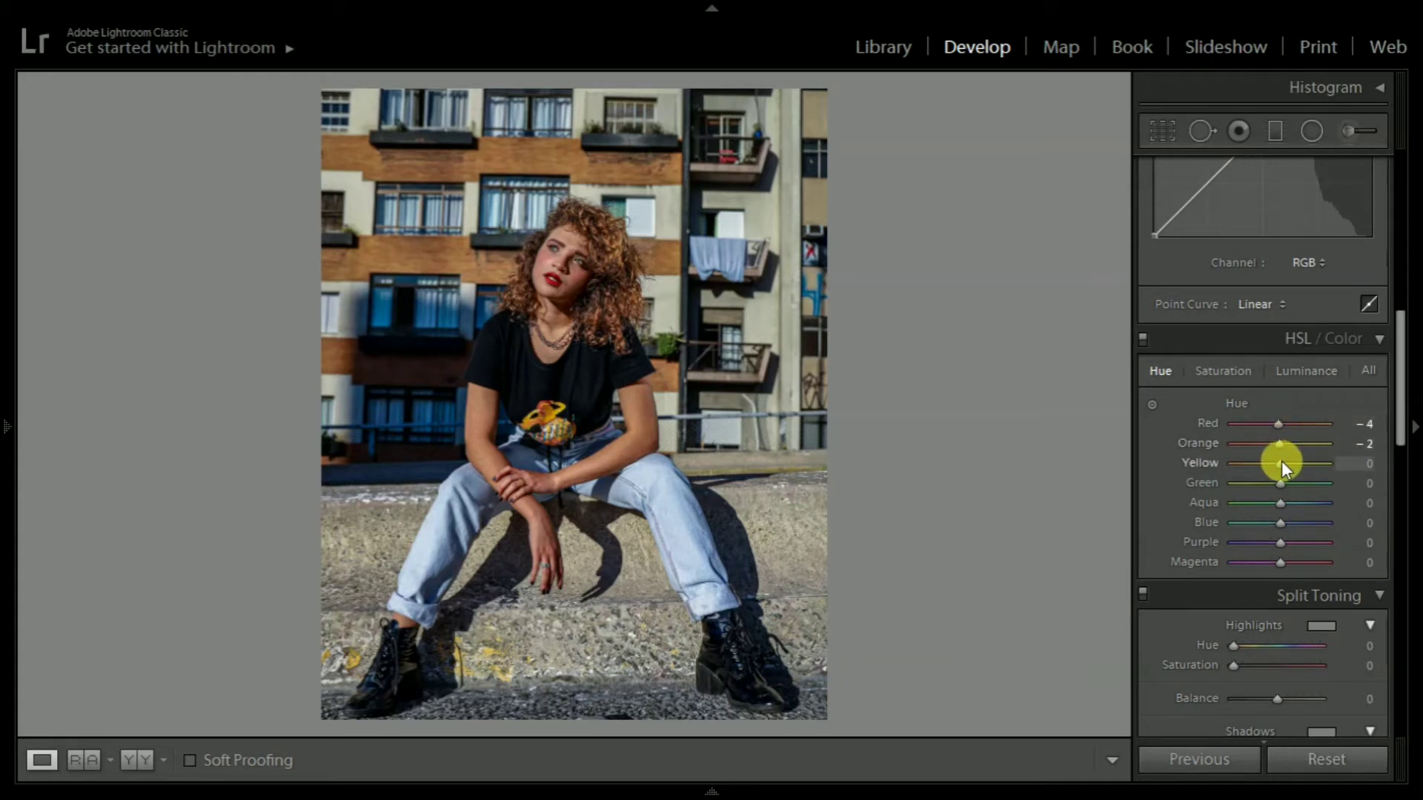
pyautogui.moveTo(1281, 464)
pyautogui.mouseDown()
pyautogui.moveTo(1246, 463)
pyautogui.moveTo(1231, 483)
pyautogui.mouseUp()
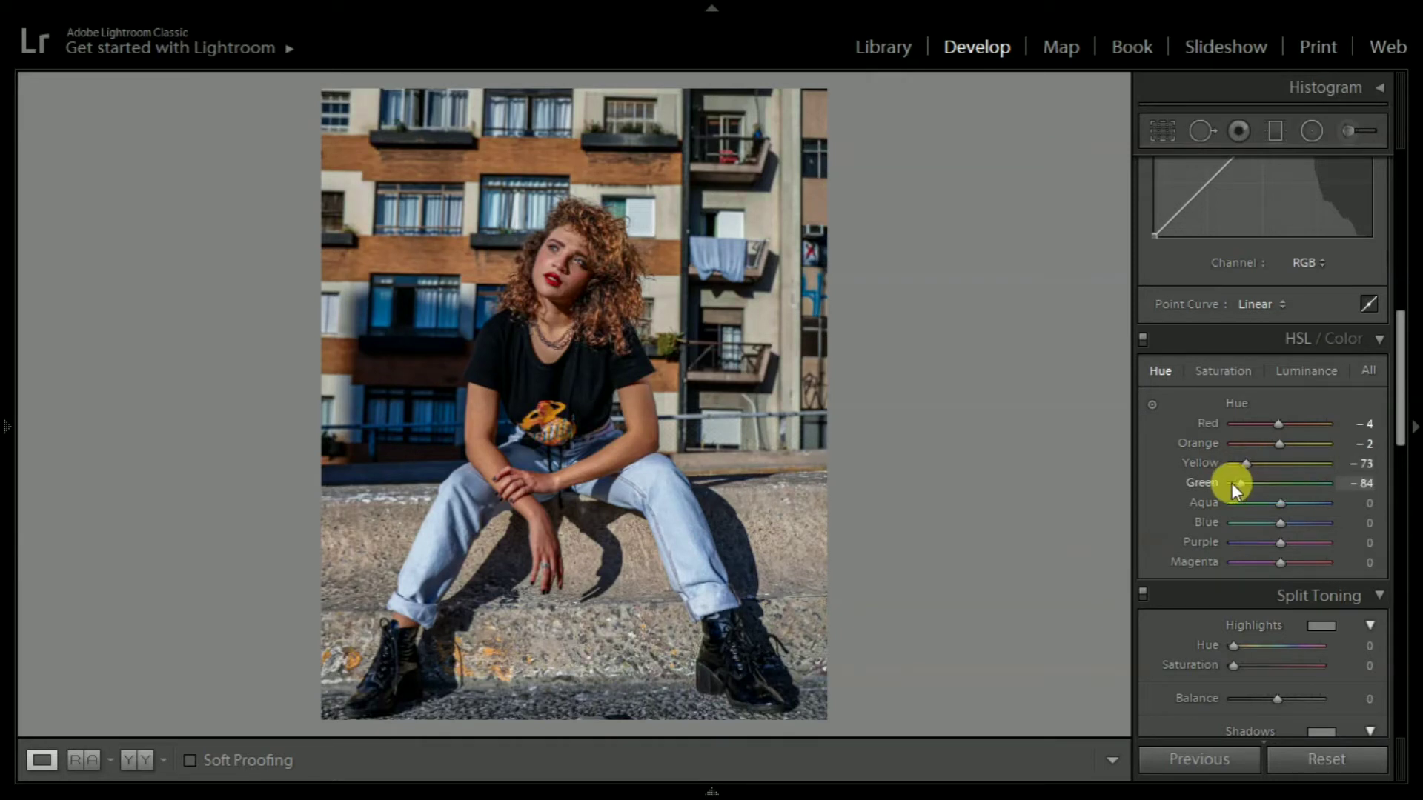
pyautogui.moveTo(1274, 524)
pyautogui.mouseDown()
pyautogui.moveTo(1220, 546)
pyautogui.moveTo(1275, 550)
pyautogui.mouseUp()
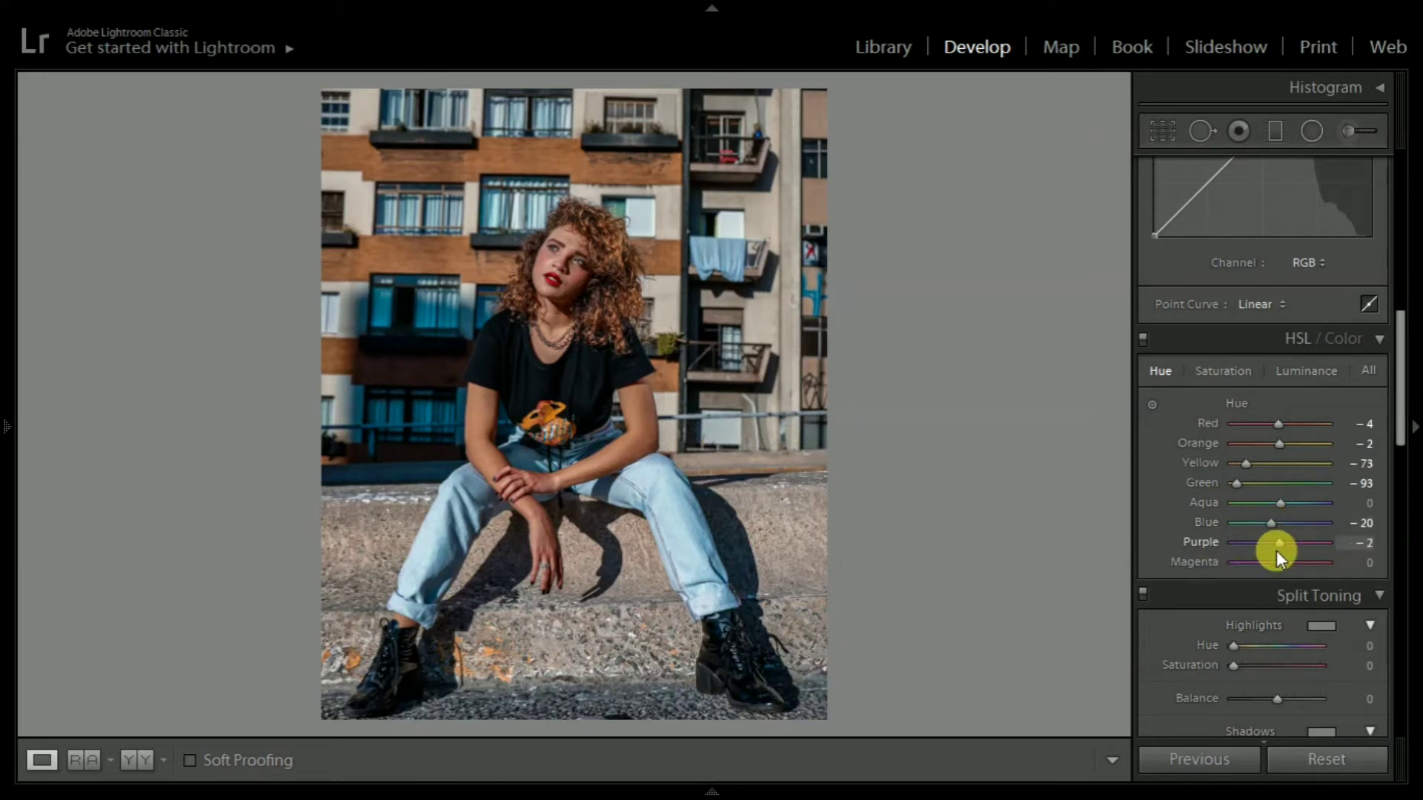
pyautogui.click(1230, 372)
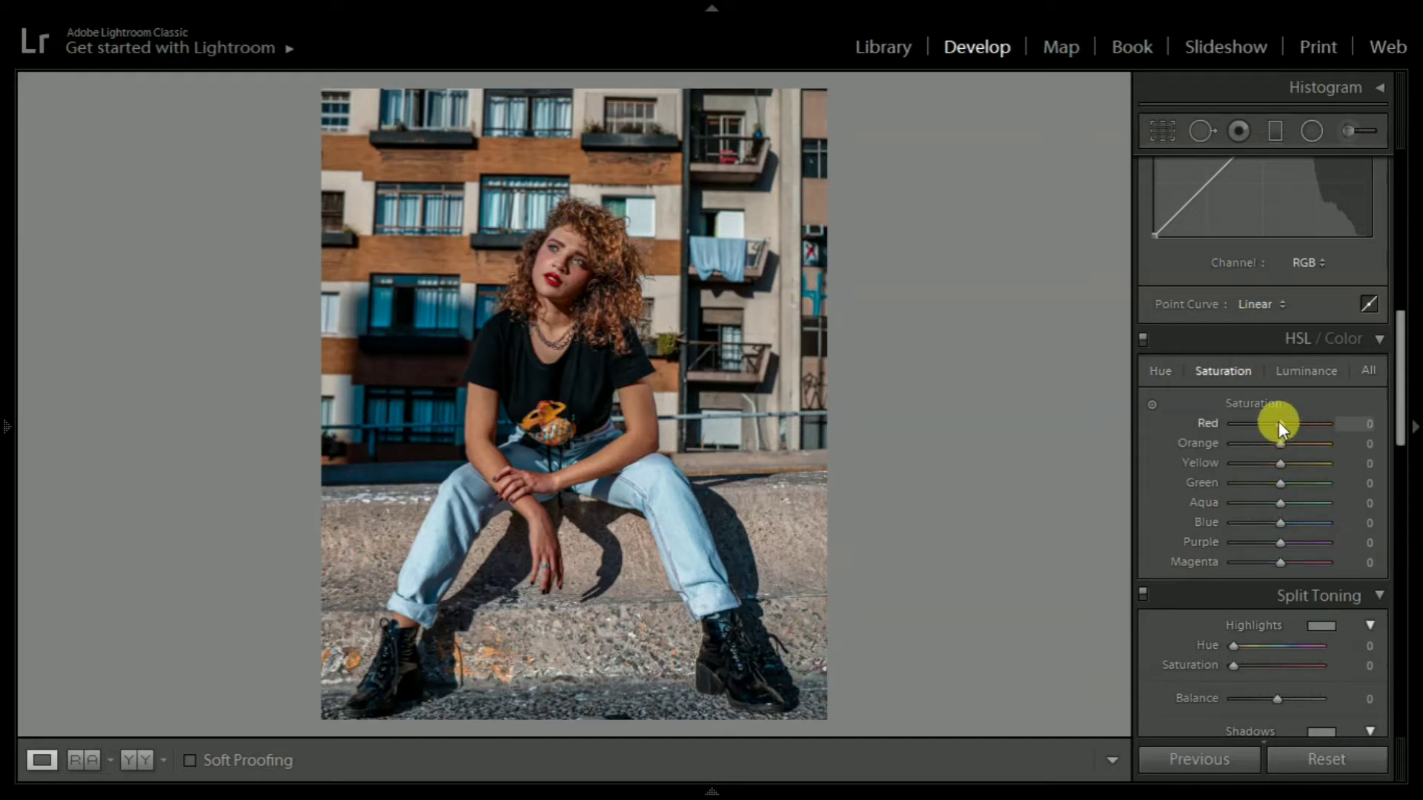
# Set HSL saturation: Red +11, Orange -11, Yellow through Purple -100, Magenta reduced.
pyautogui.moveTo(1278, 426); pyautogui.dragTo(1271, 443)
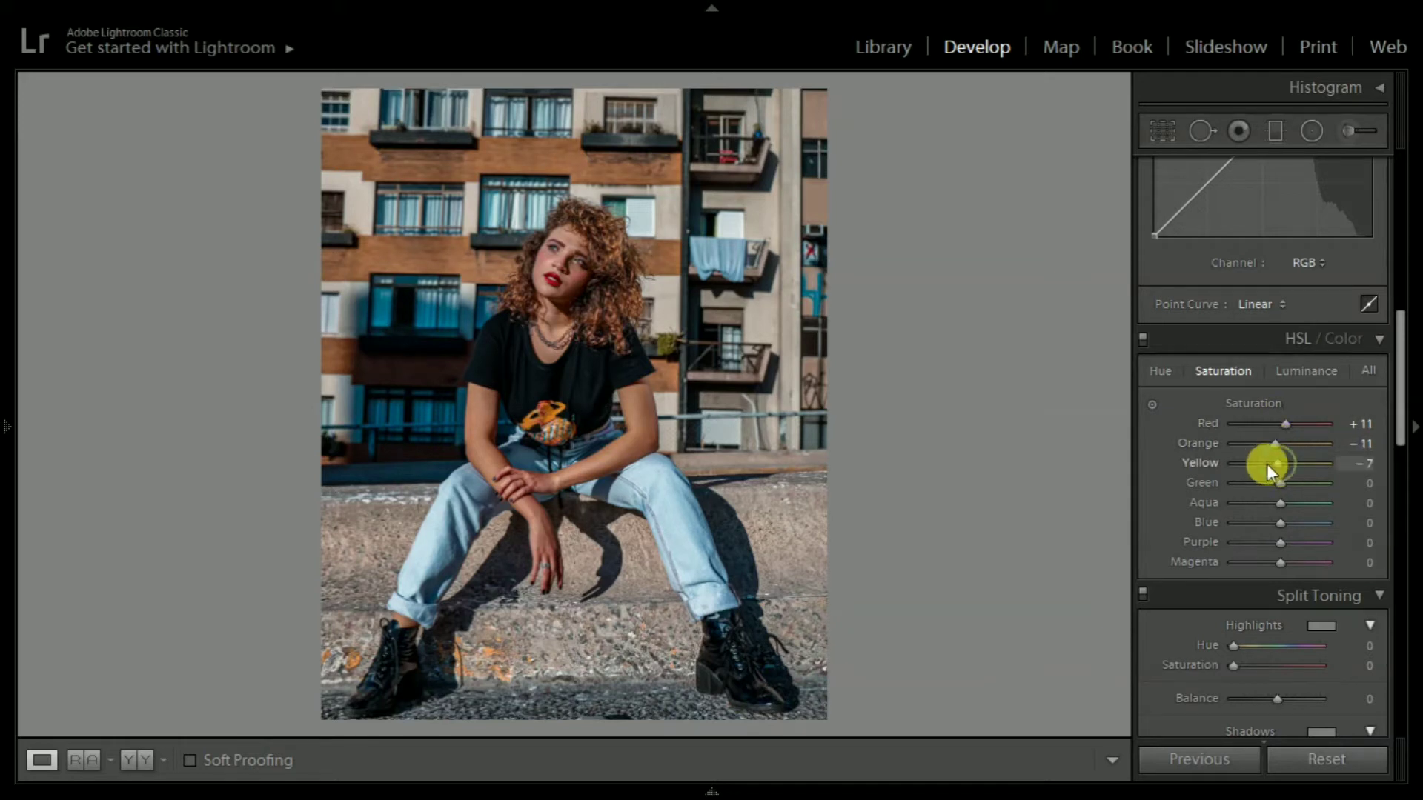
pyautogui.moveTo(1279, 464); pyautogui.dragTo(1229, 463)
pyautogui.moveTo(1280, 483)
pyautogui.mouseDown()
pyautogui.moveTo(1229, 487)
pyautogui.moveTo(1238, 505)
pyautogui.moveTo(1224, 507)
pyautogui.mouseUp()
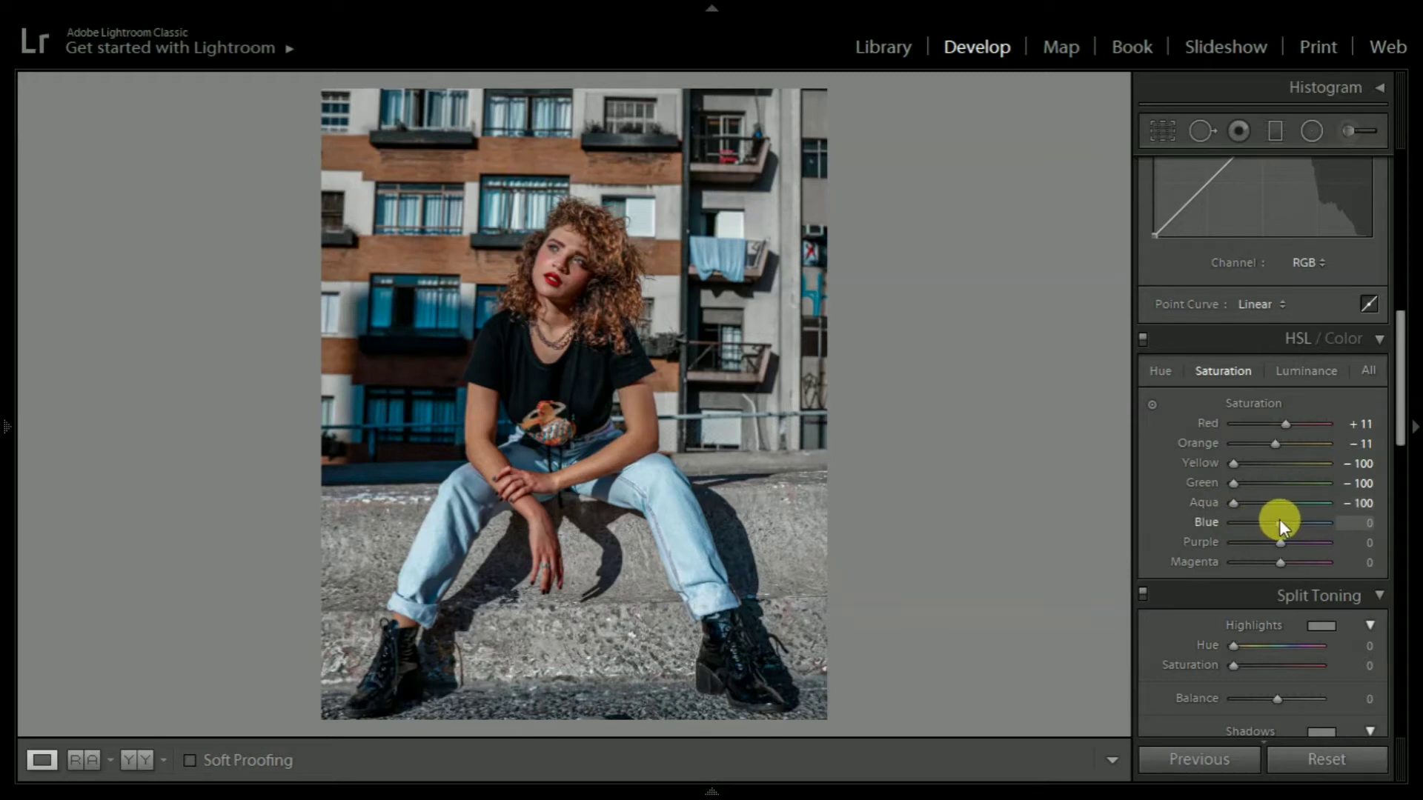
pyautogui.moveTo(1280, 521); pyautogui.dragTo(1229, 523)
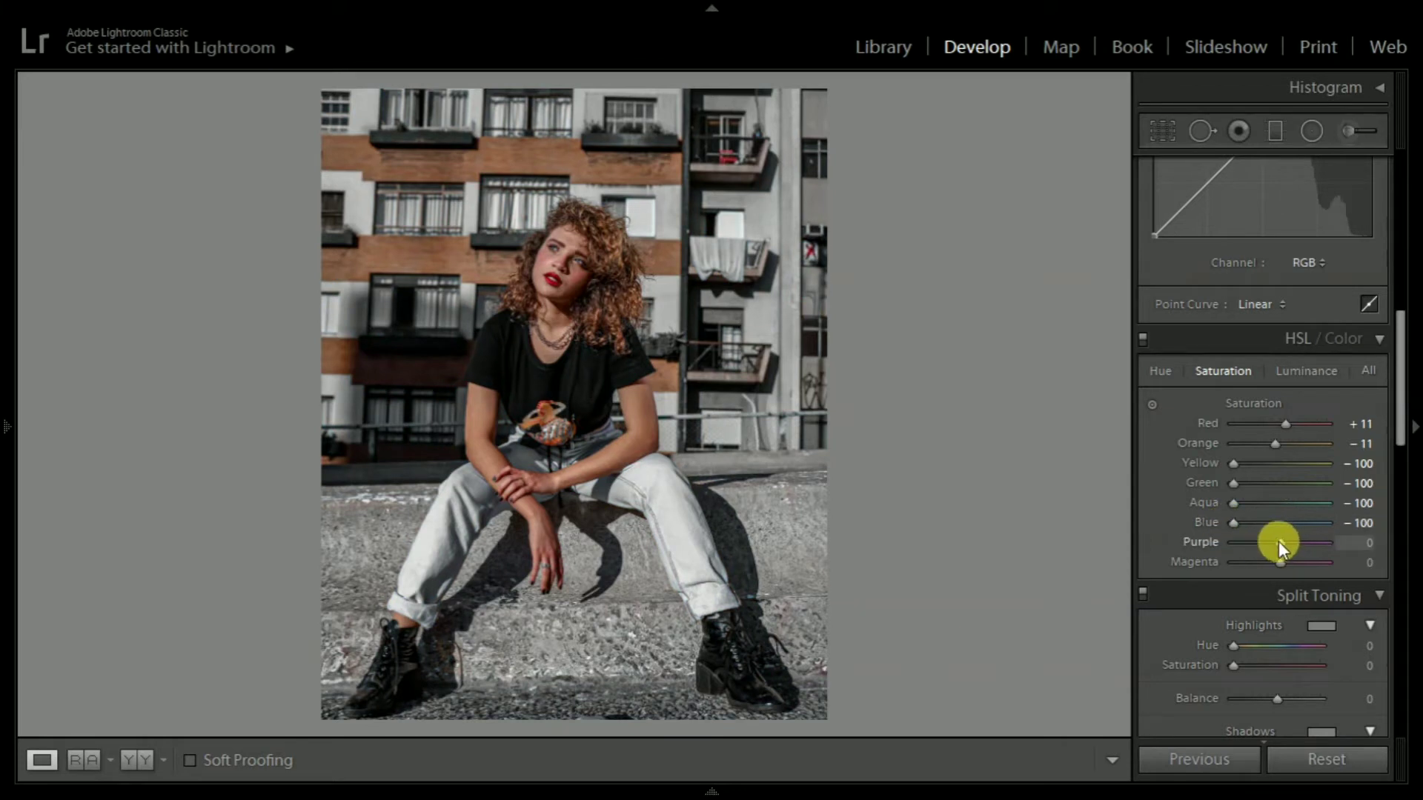
pyautogui.moveTo(1278, 542)
pyautogui.mouseDown()
pyautogui.moveTo(1207, 549)
pyautogui.moveTo(1218, 567)
pyautogui.mouseUp()
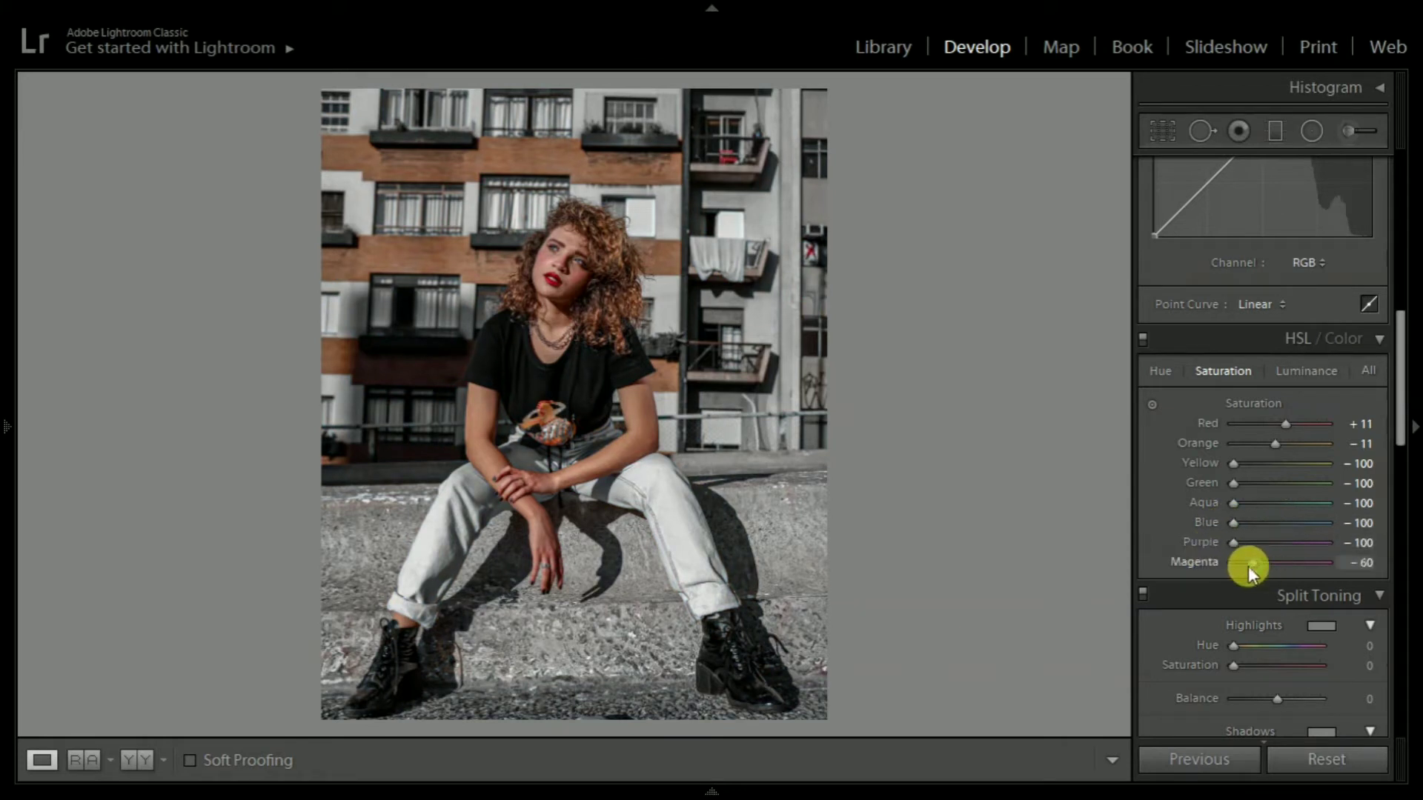
pyautogui.click(1304, 372)
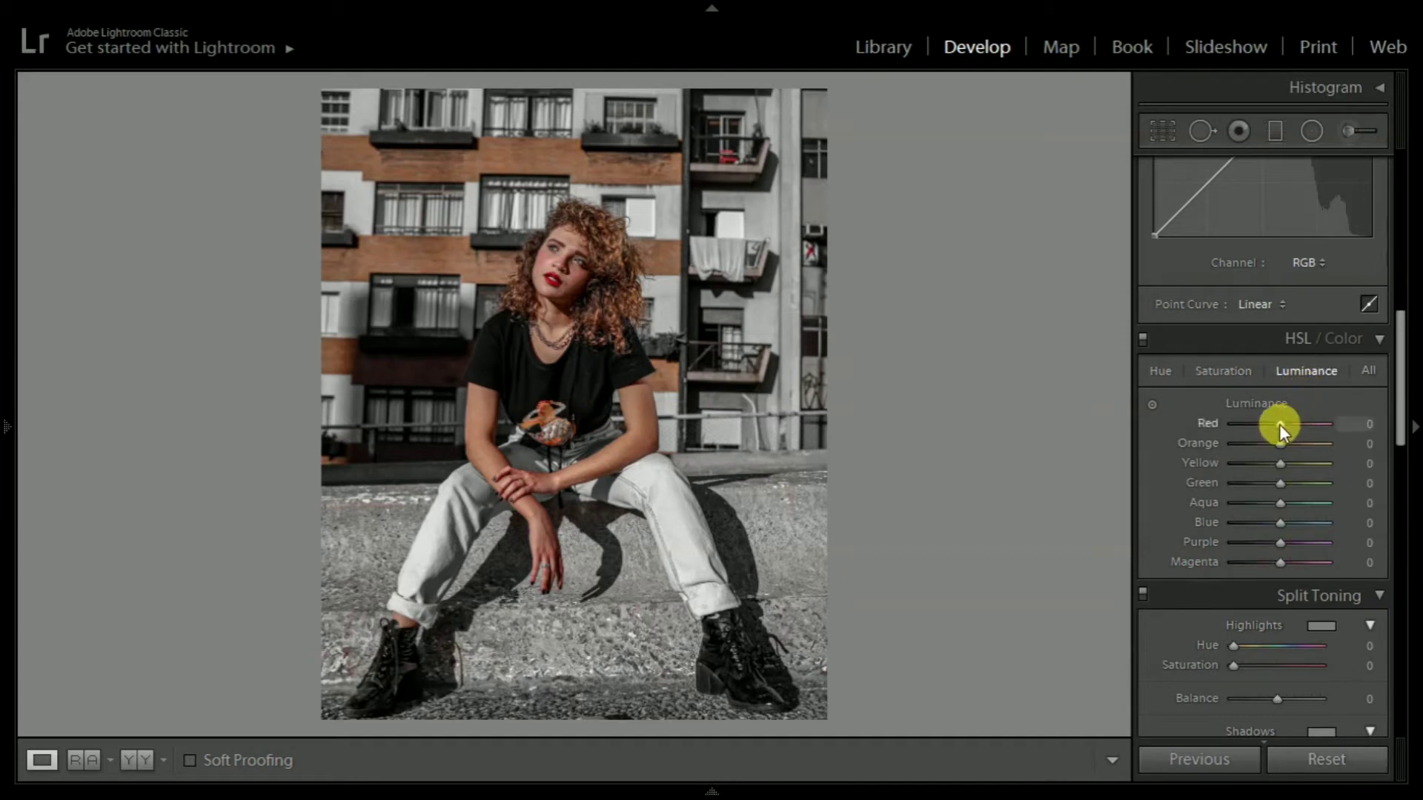
# Set HSL luminance (Yellow -42, Blue -22, reds brighter) and highlight split-tone hue 167.
pyautogui.moveTo(1280, 428); pyautogui.dragTo(1287, 443)
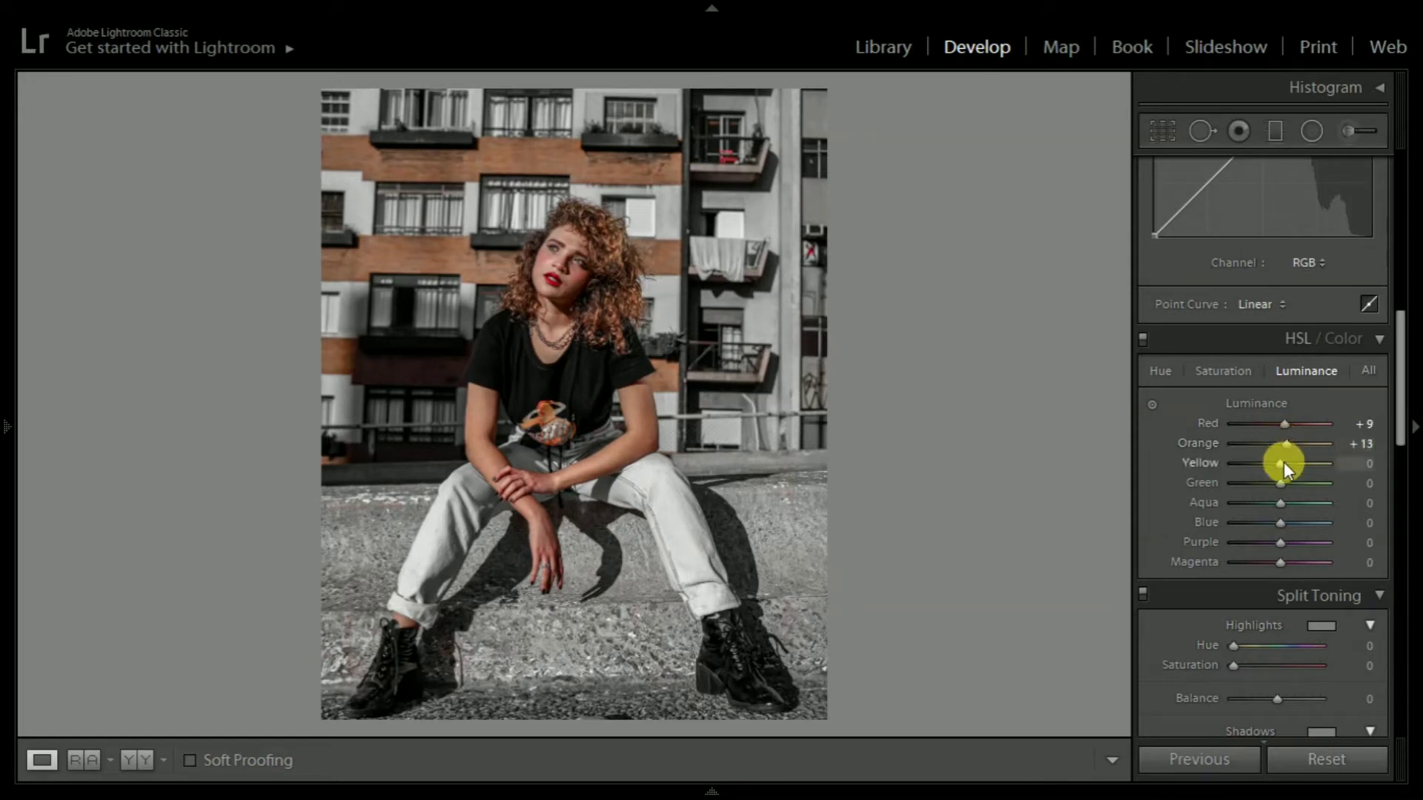
pyautogui.moveTo(1282, 463)
pyautogui.mouseDown()
pyautogui.moveTo(1212, 467)
pyautogui.moveTo(1337, 468)
pyautogui.moveTo(1238, 473)
pyautogui.moveTo(1279, 475)
pyautogui.moveTo(1258, 484)
pyautogui.moveTo(1276, 492)
pyautogui.moveTo(1269, 523)
pyautogui.mouseUp()
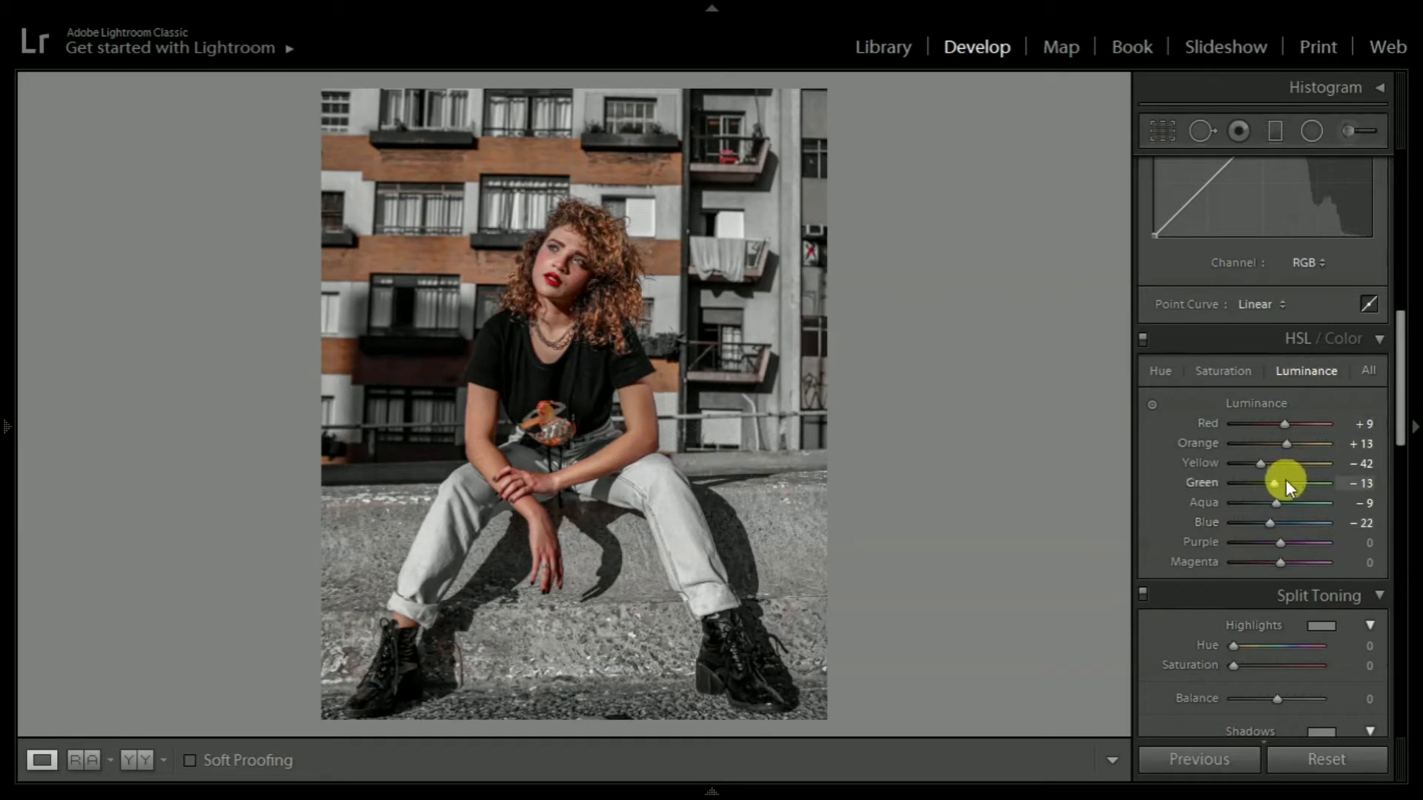
pyautogui.moveTo(1398, 413); pyautogui.dragTo(1383, 472)
pyautogui.moveTo(1234, 381)
pyautogui.mouseDown()
pyautogui.moveTo(1275, 394)
pyautogui.moveTo(1277, 380)
pyautogui.moveTo(1249, 400)
pyautogui.mouseUp()
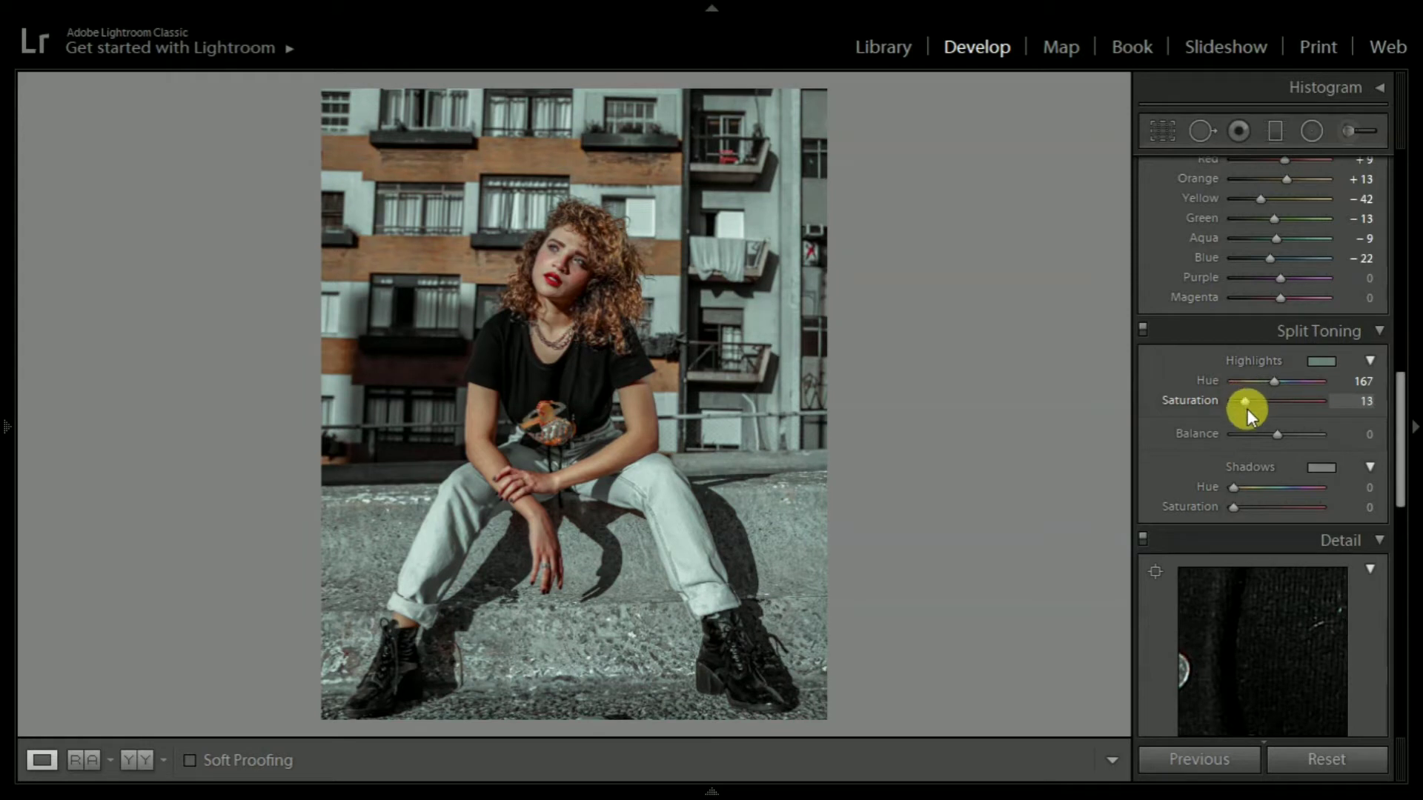
# Tint the shadows yellow-green with split-toning Hue 77, Saturation 6.
pyautogui.moveTo(1232, 488)
pyautogui.mouseDown()
pyautogui.moveTo(1253, 507)
pyautogui.moveTo(1261, 488)
pyautogui.moveTo(1235, 509)
pyautogui.mouseUp()
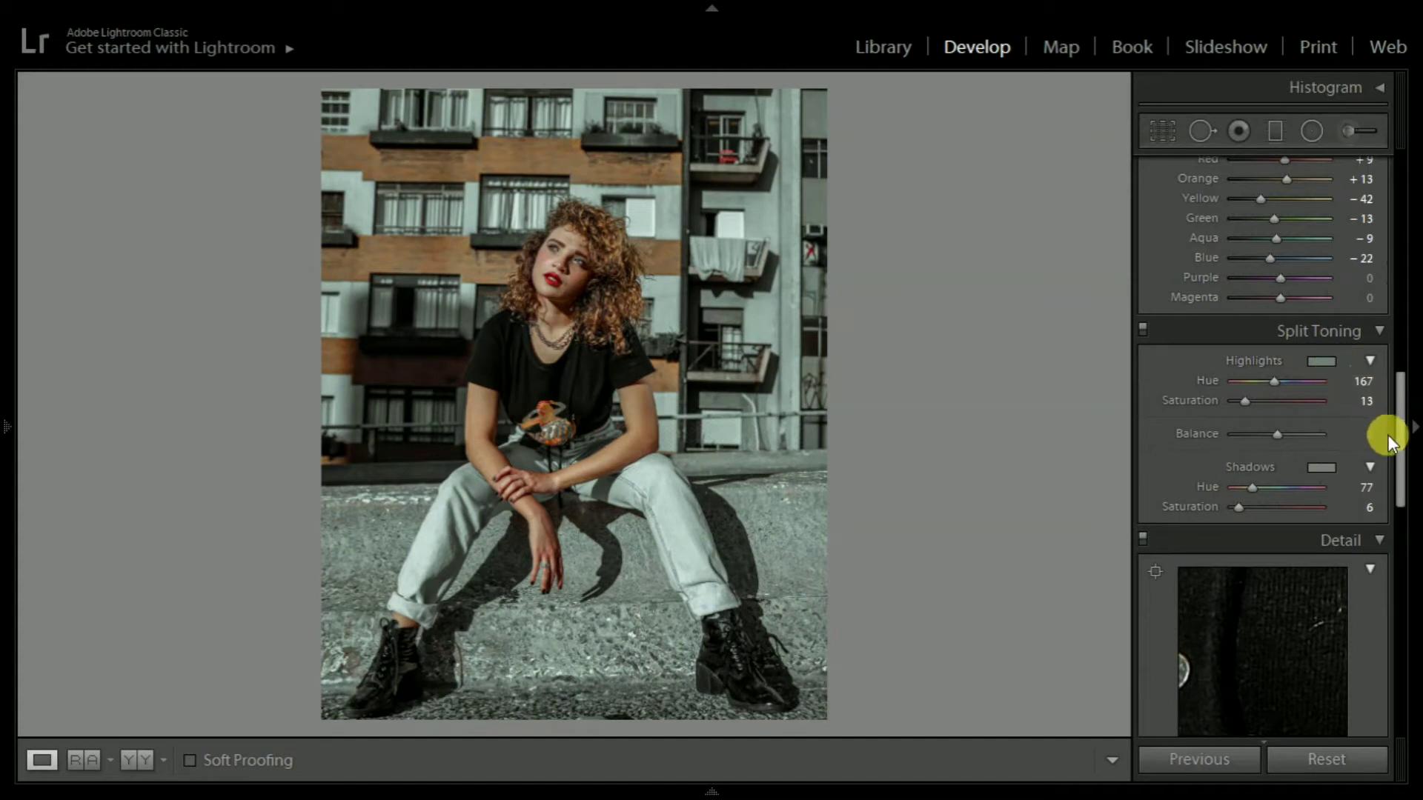
pyautogui.moveTo(1401, 401); pyautogui.dragTo(1389, 515)
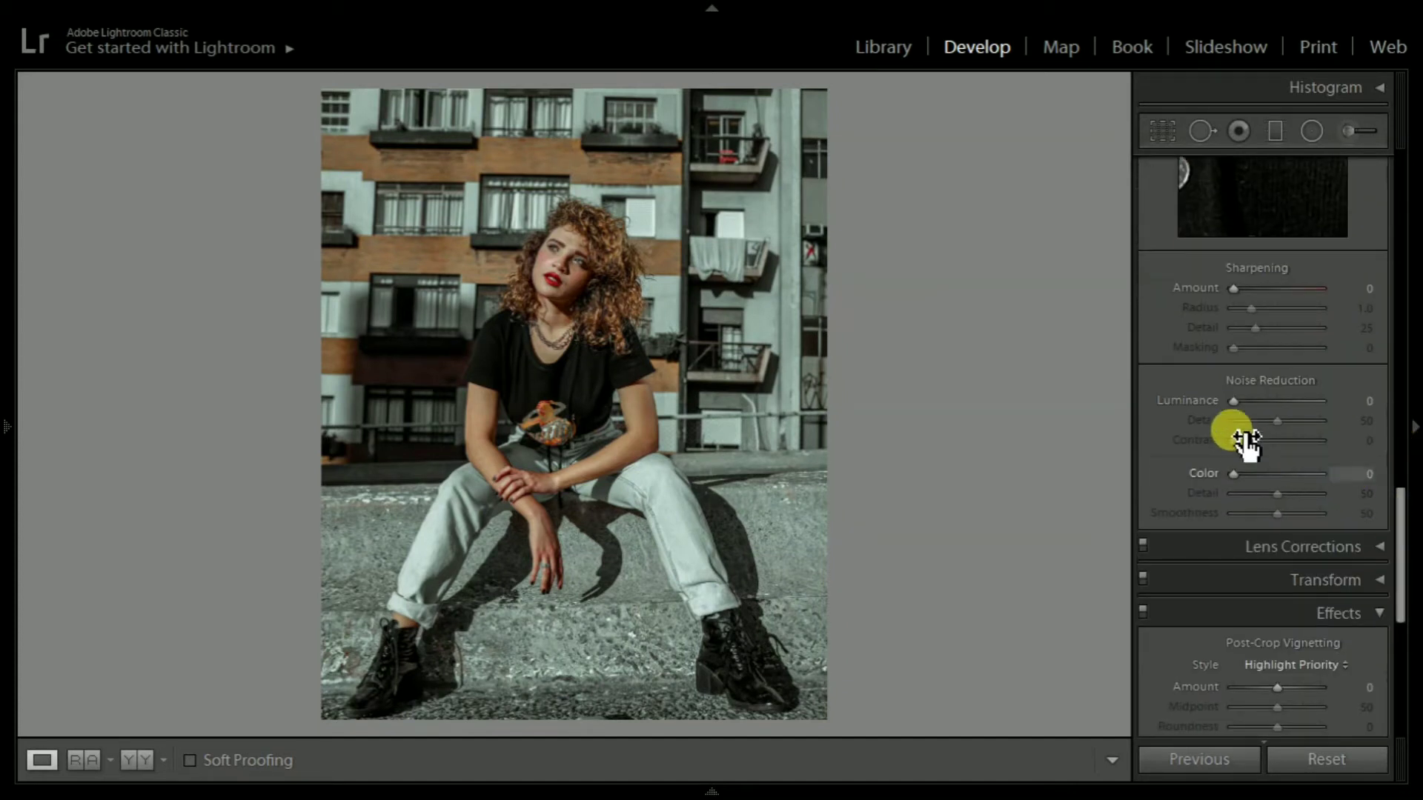
# Set noise reduction: Luminance 39, Detail 56, Contrast 12, Color 23, Color Detail 57, Smoothness 60.
pyautogui.moveTo(1235, 402); pyautogui.dragTo(1270, 407)
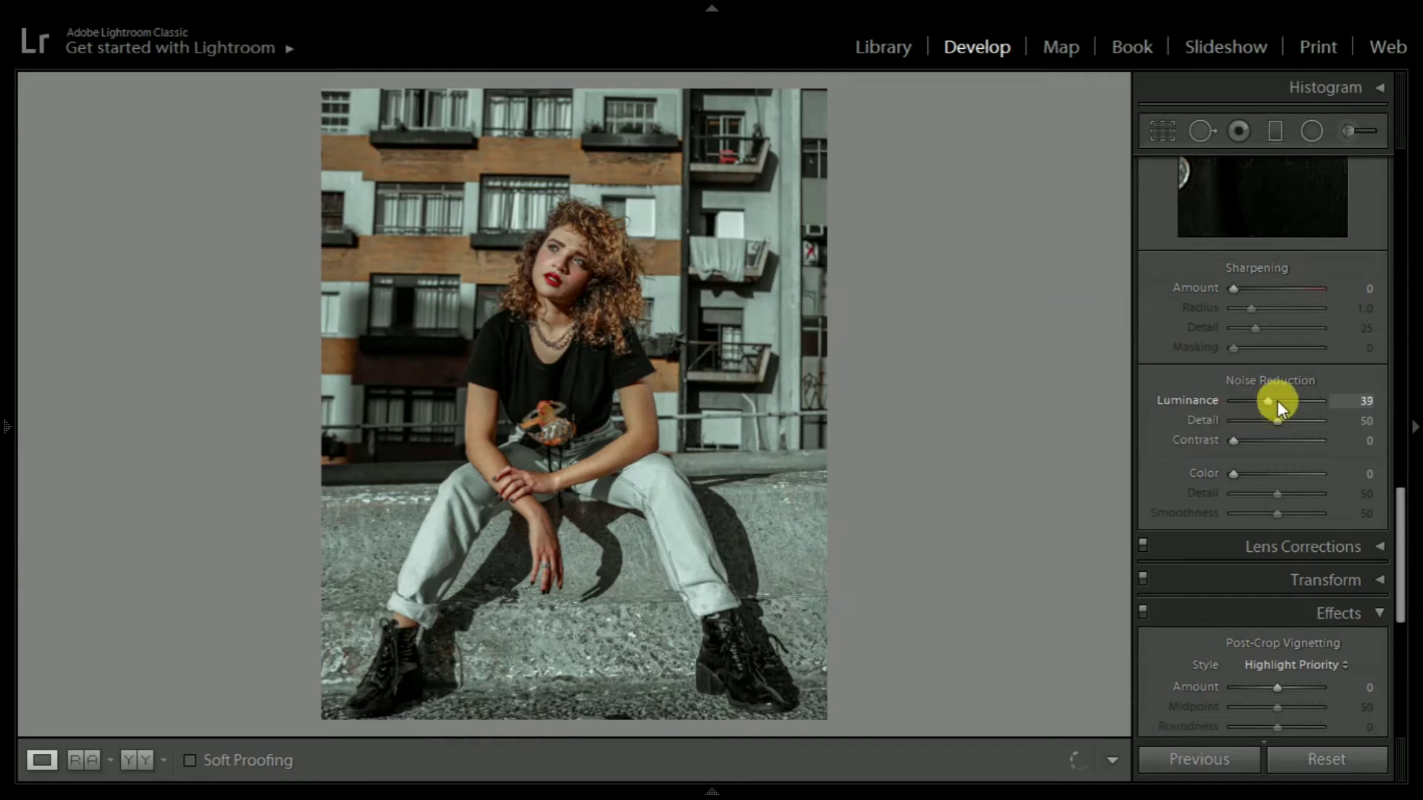
pyautogui.moveTo(1278, 420); pyautogui.dragTo(1284, 421)
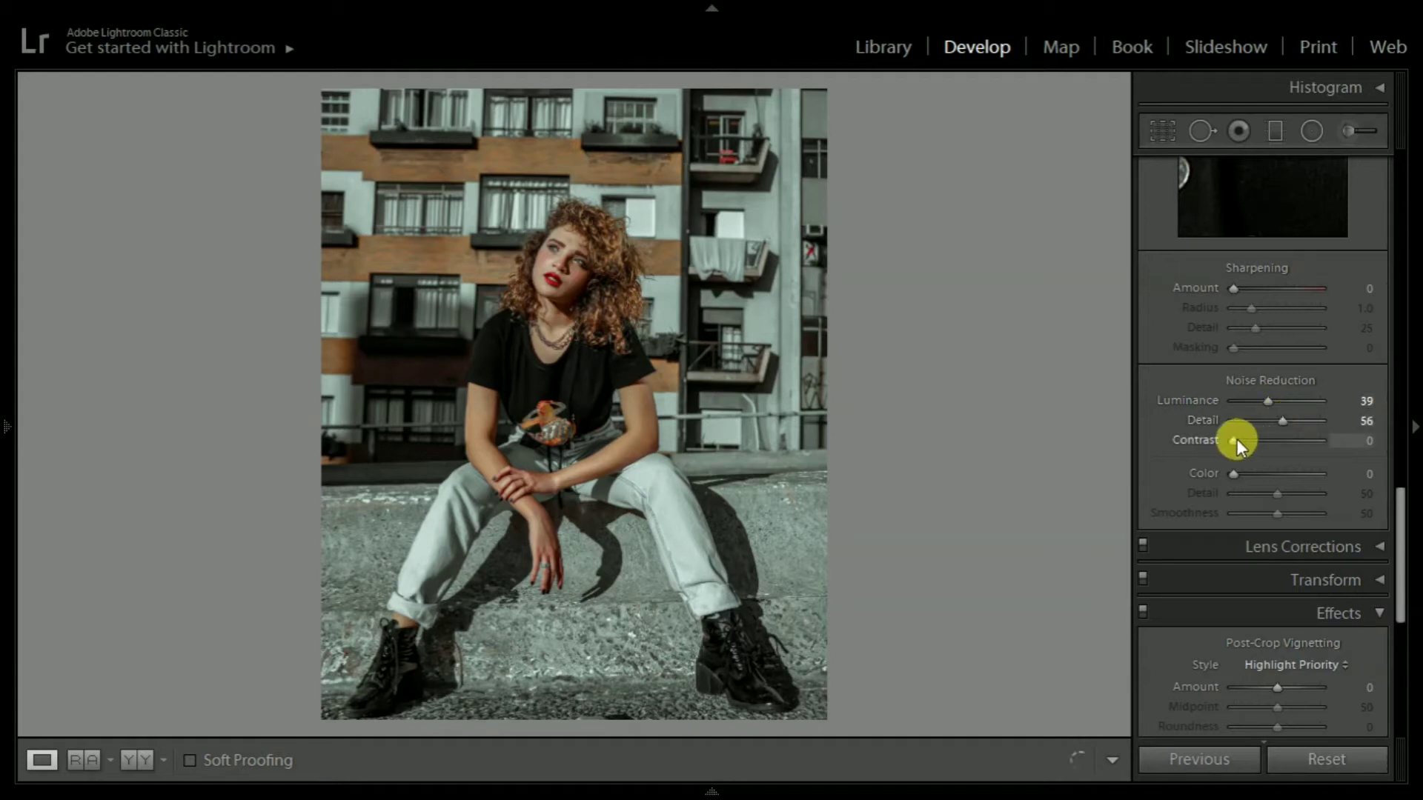
pyautogui.moveTo(1236, 441); pyautogui.dragTo(1247, 441)
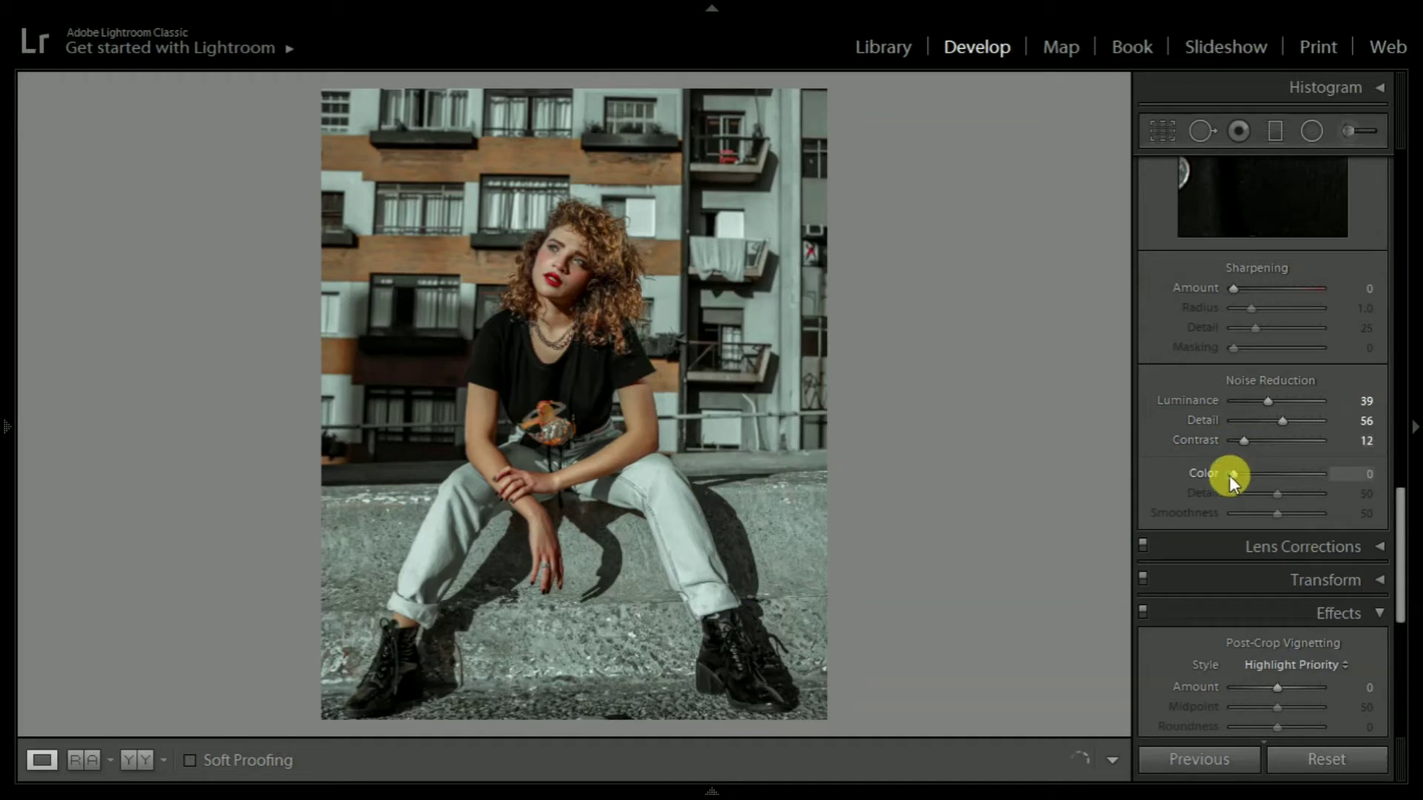
pyautogui.moveTo(1231, 475); pyautogui.dragTo(1251, 484)
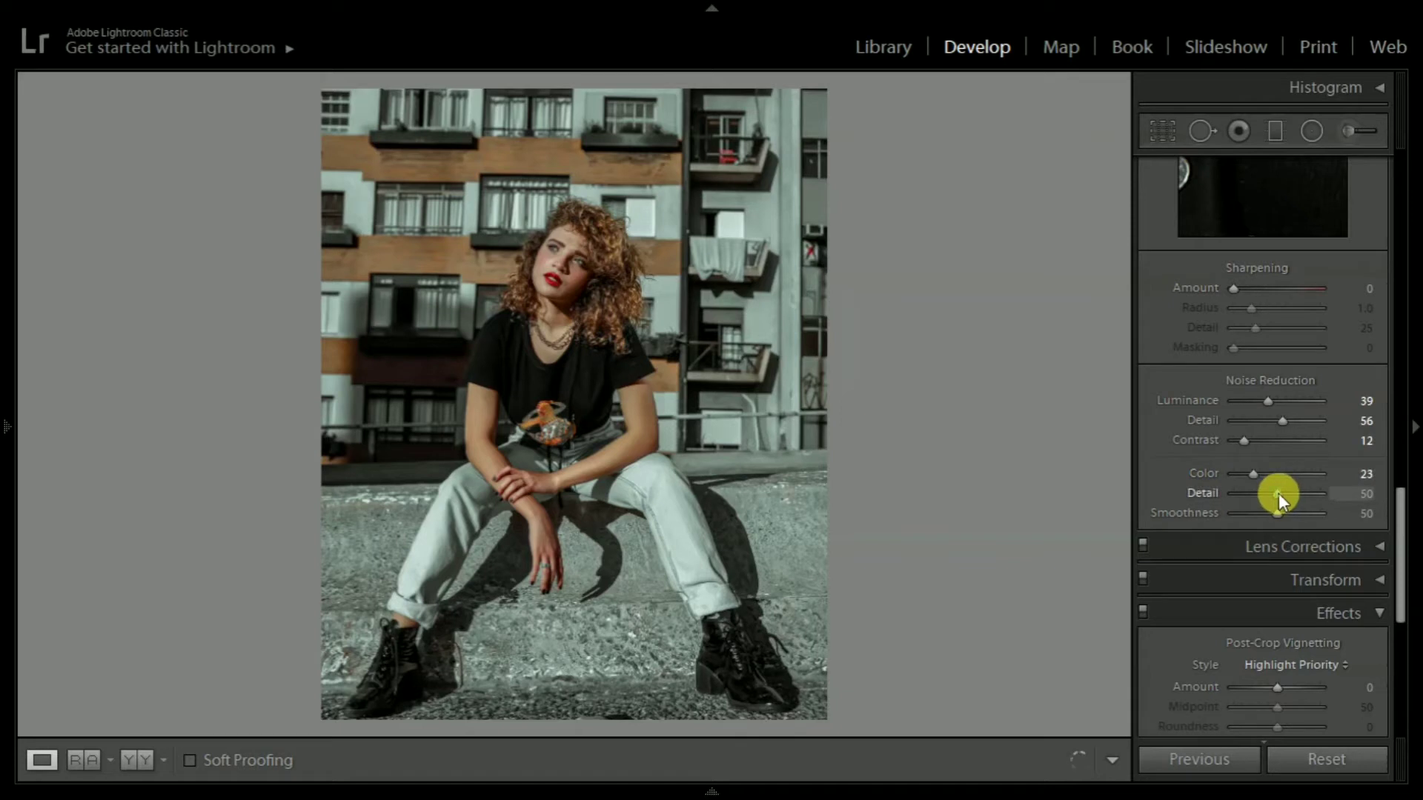
pyautogui.moveTo(1279, 493); pyautogui.dragTo(1284, 496)
pyautogui.moveTo(1274, 514); pyautogui.dragTo(1281, 514)
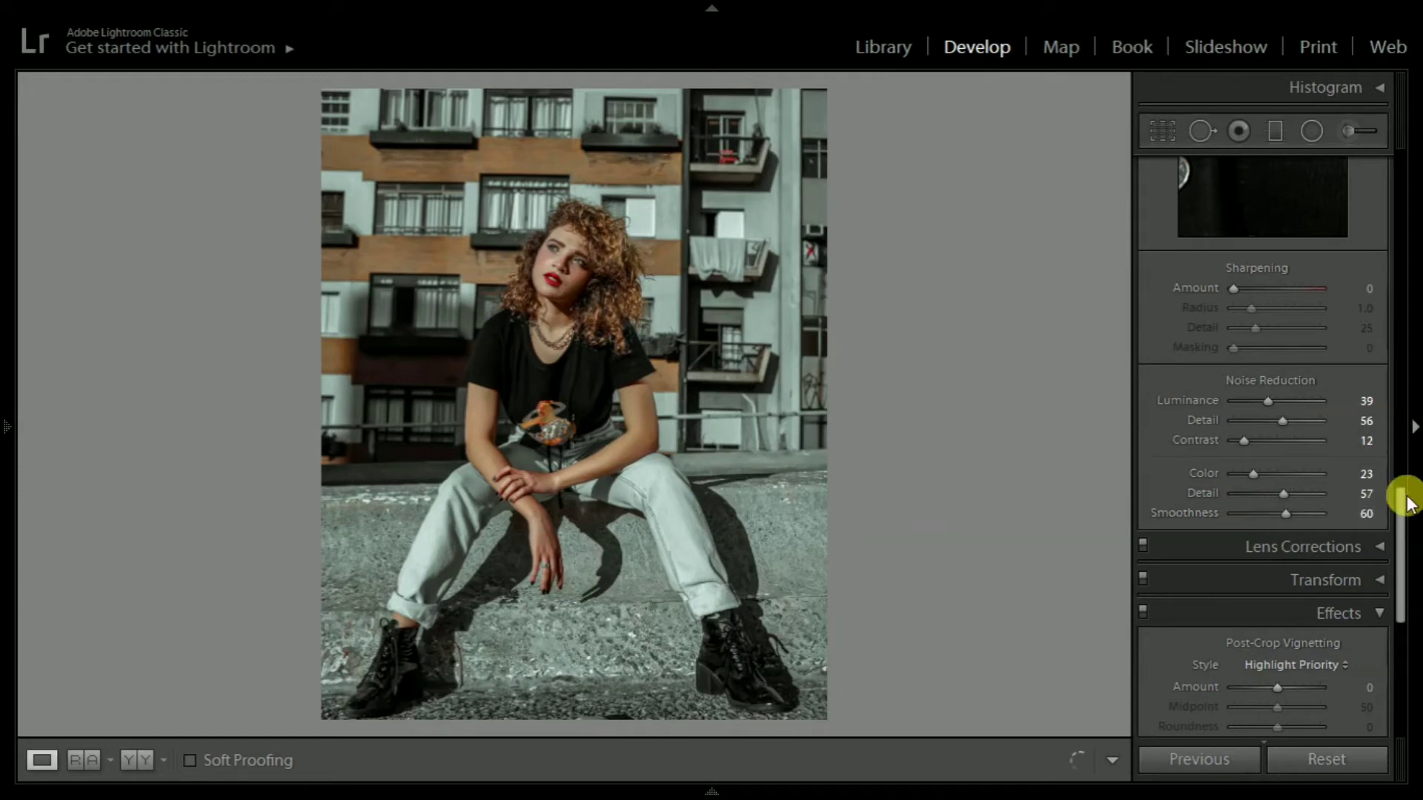
pyautogui.moveTo(1406, 501); pyautogui.dragTo(1398, 586)
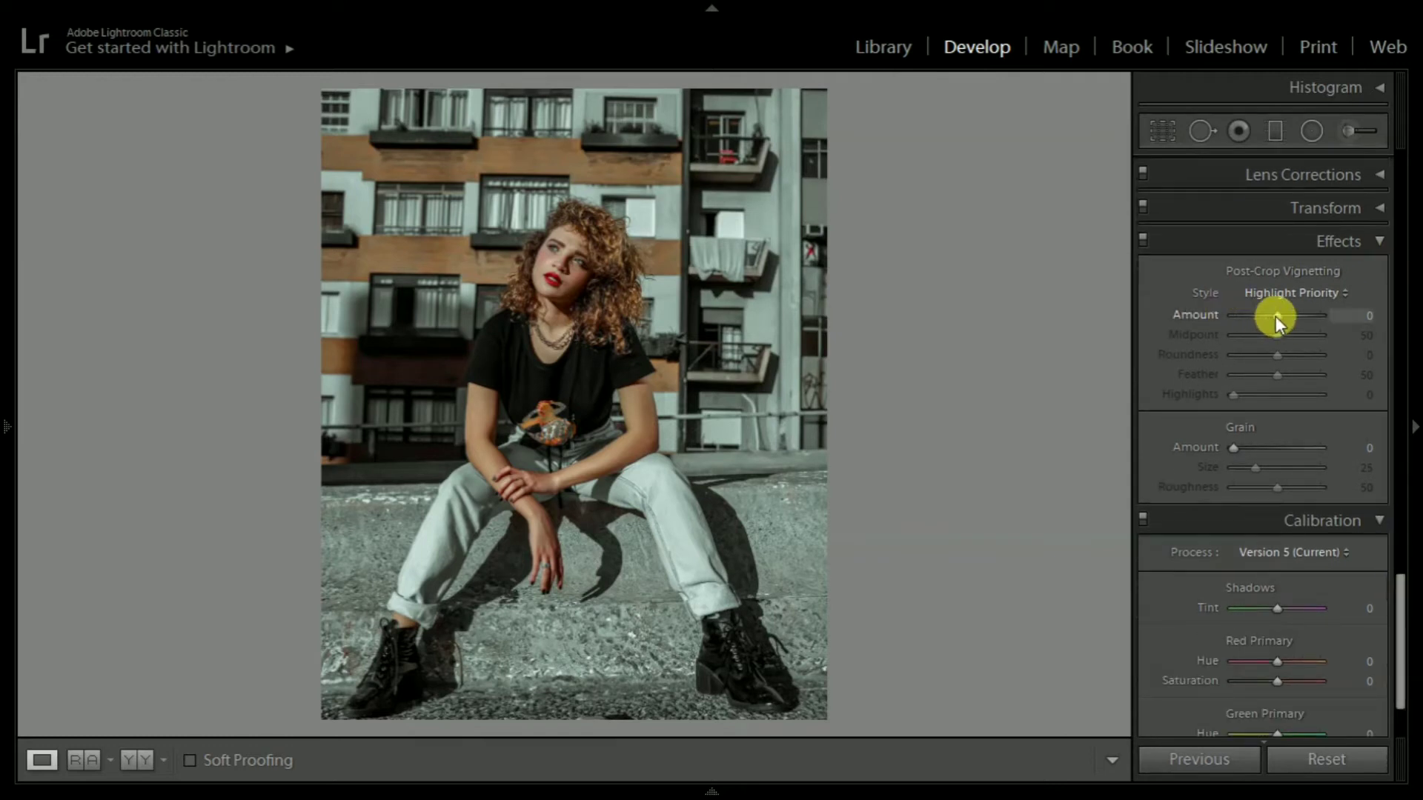
# Add a post-crop vignette (Amount -17, Midpoint 0, Feather 100) and grain Amount 14.
pyautogui.moveTo(1274, 316); pyautogui.dragTo(1259, 314)
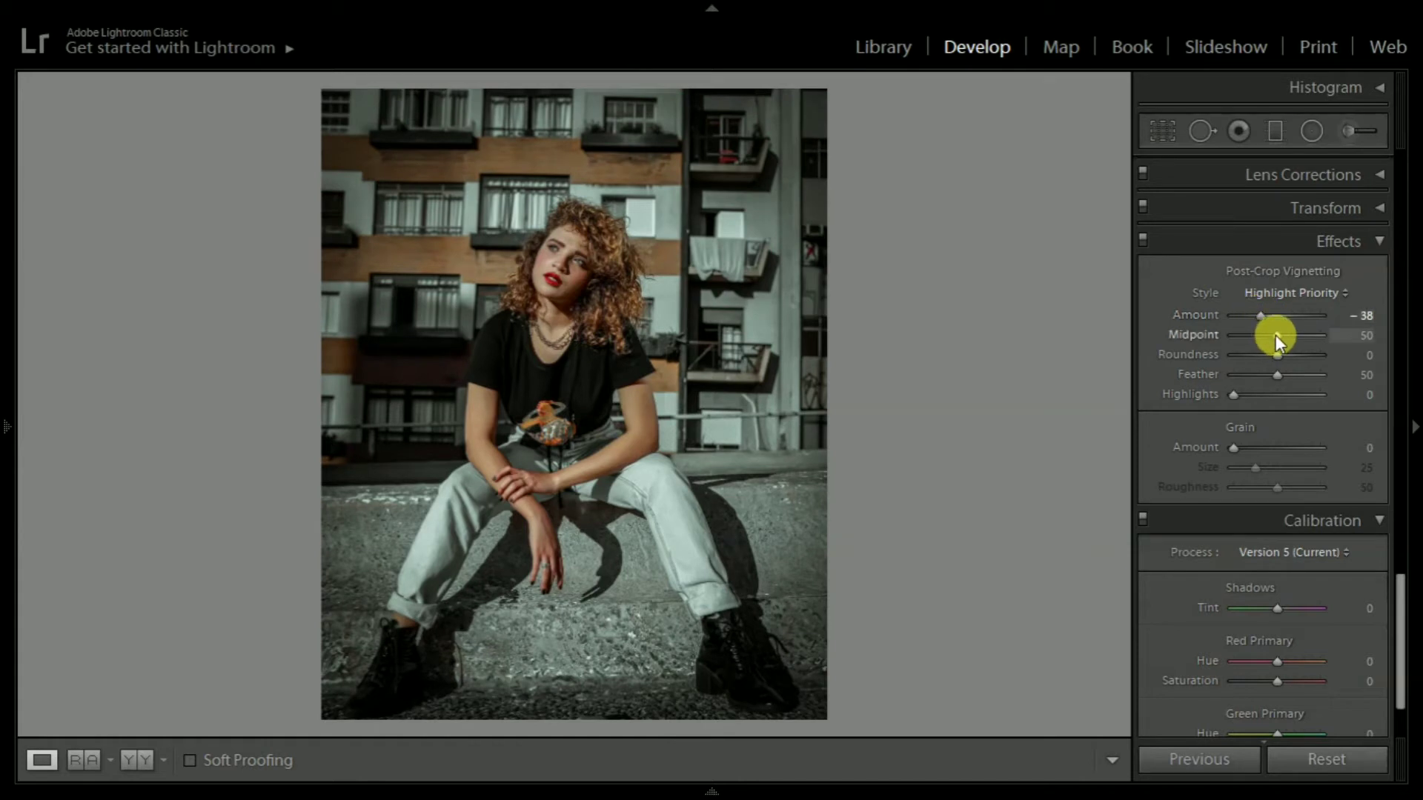
pyautogui.moveTo(1275, 335); pyautogui.dragTo(1224, 335)
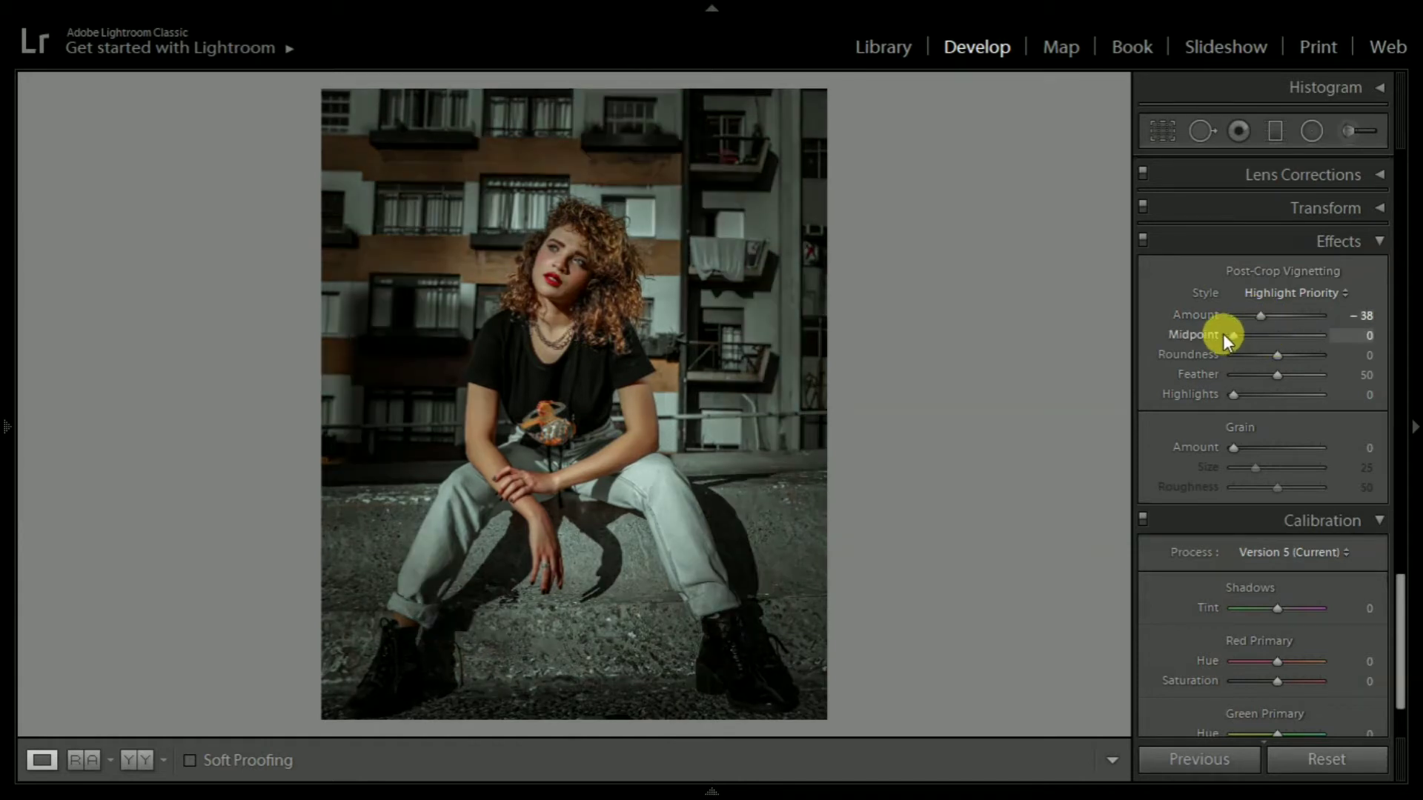
pyautogui.moveTo(1278, 375); pyautogui.dragTo(1323, 375)
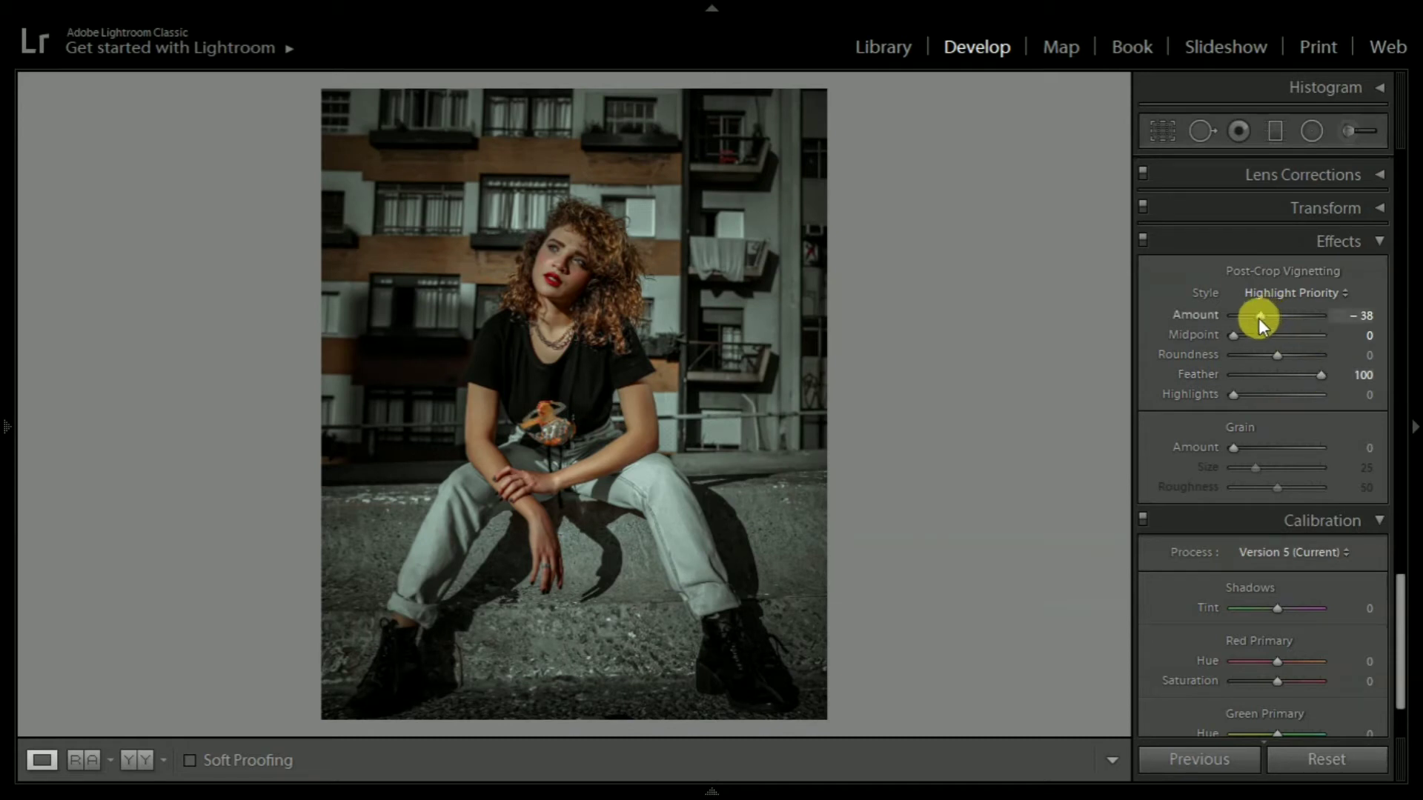
pyautogui.moveTo(1260, 318); pyautogui.dragTo(1269, 322)
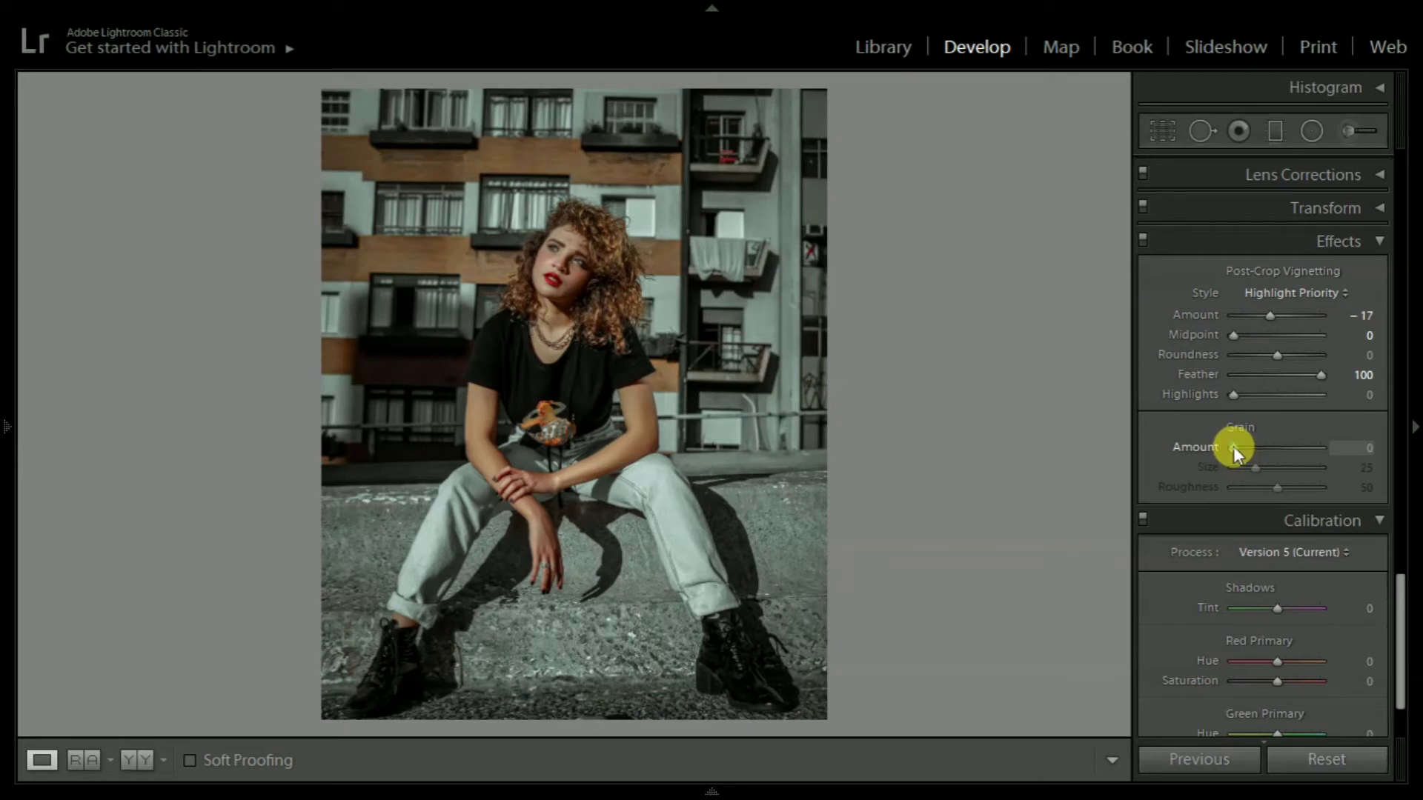
pyautogui.moveTo(1233, 447); pyautogui.dragTo(1246, 451)
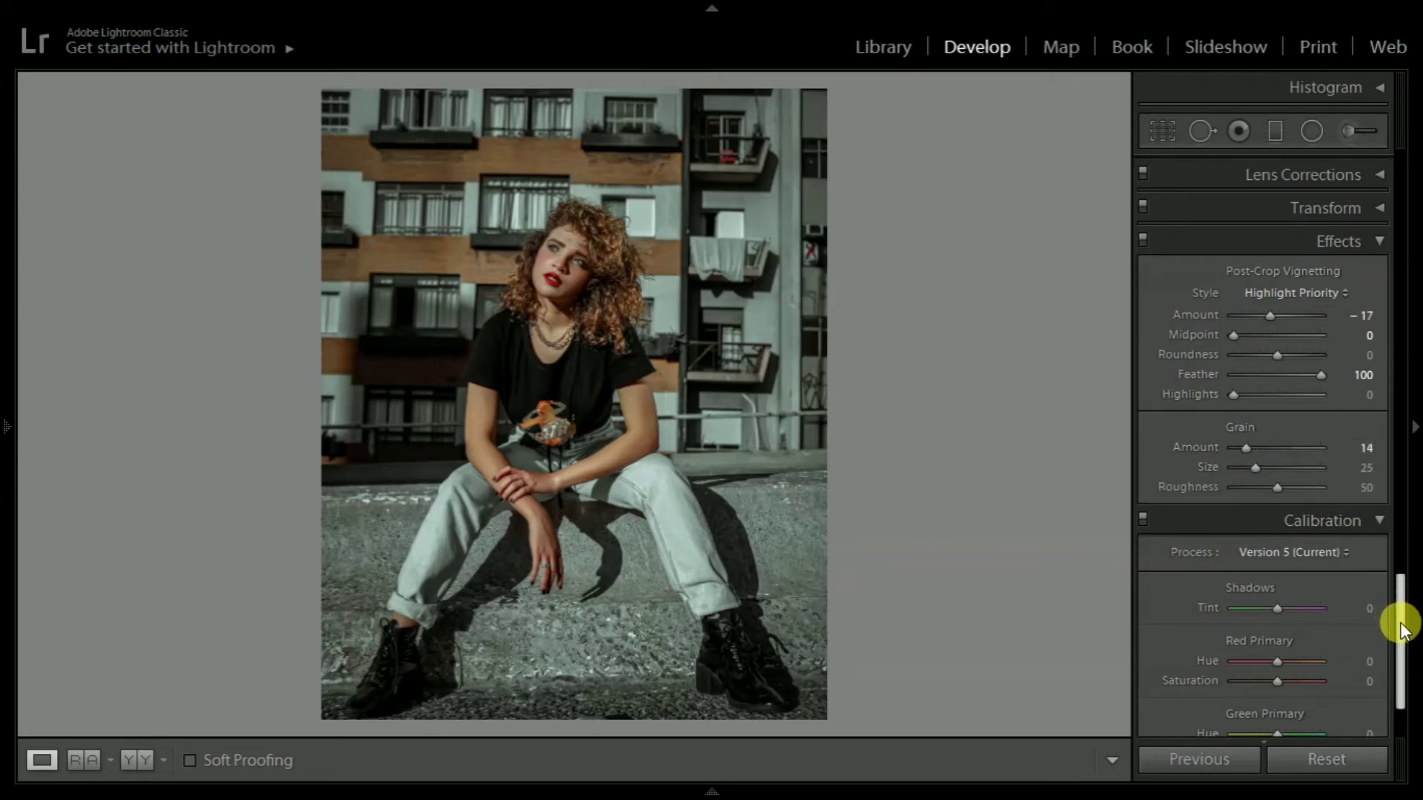
pyautogui.moveTo(1403, 628); pyautogui.dragTo(1393, 661)
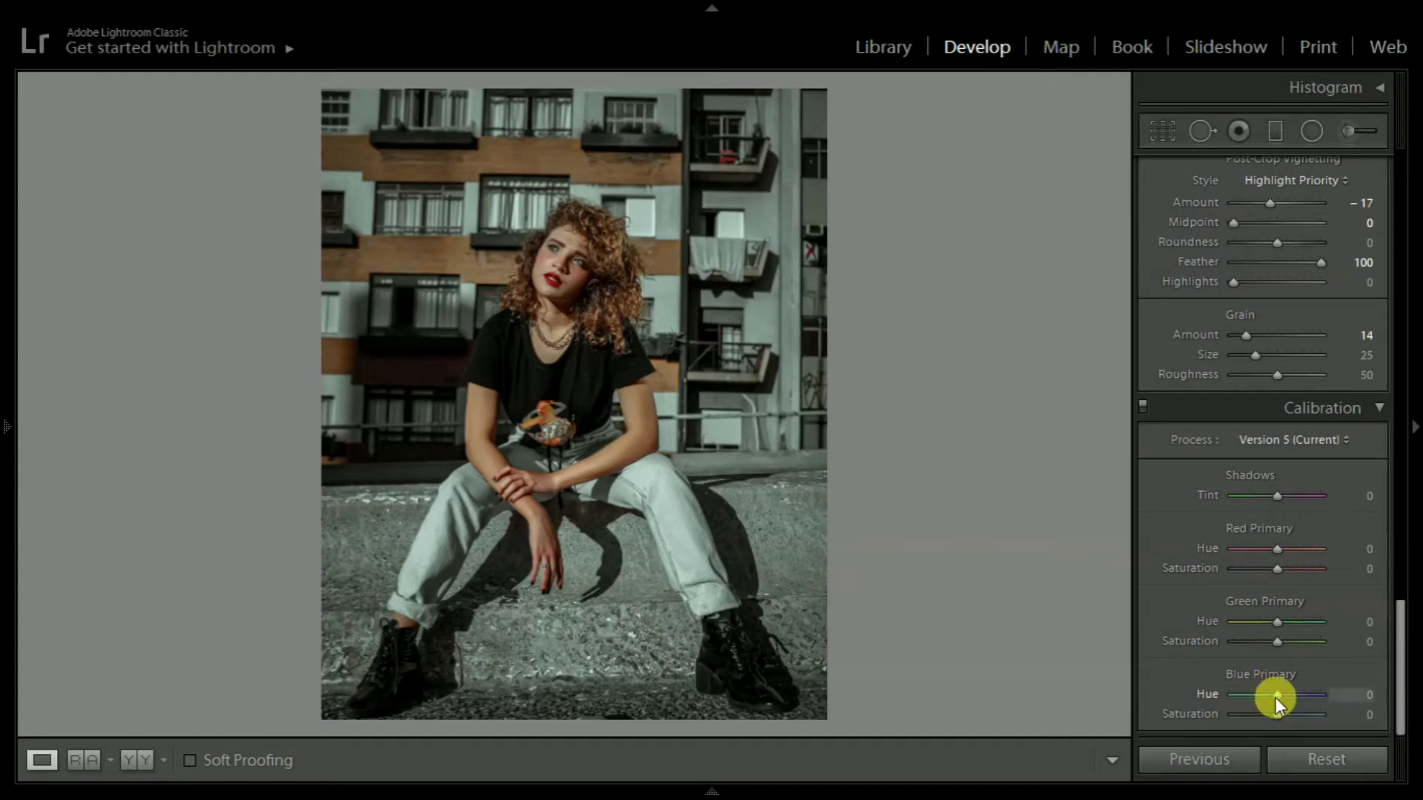
# Set calibration Blue Hue -14, Blue Saturation +12, Green Hue +7, Red Hue +7.
pyautogui.moveTo(1275, 698); pyautogui.dragTo(1281, 714)
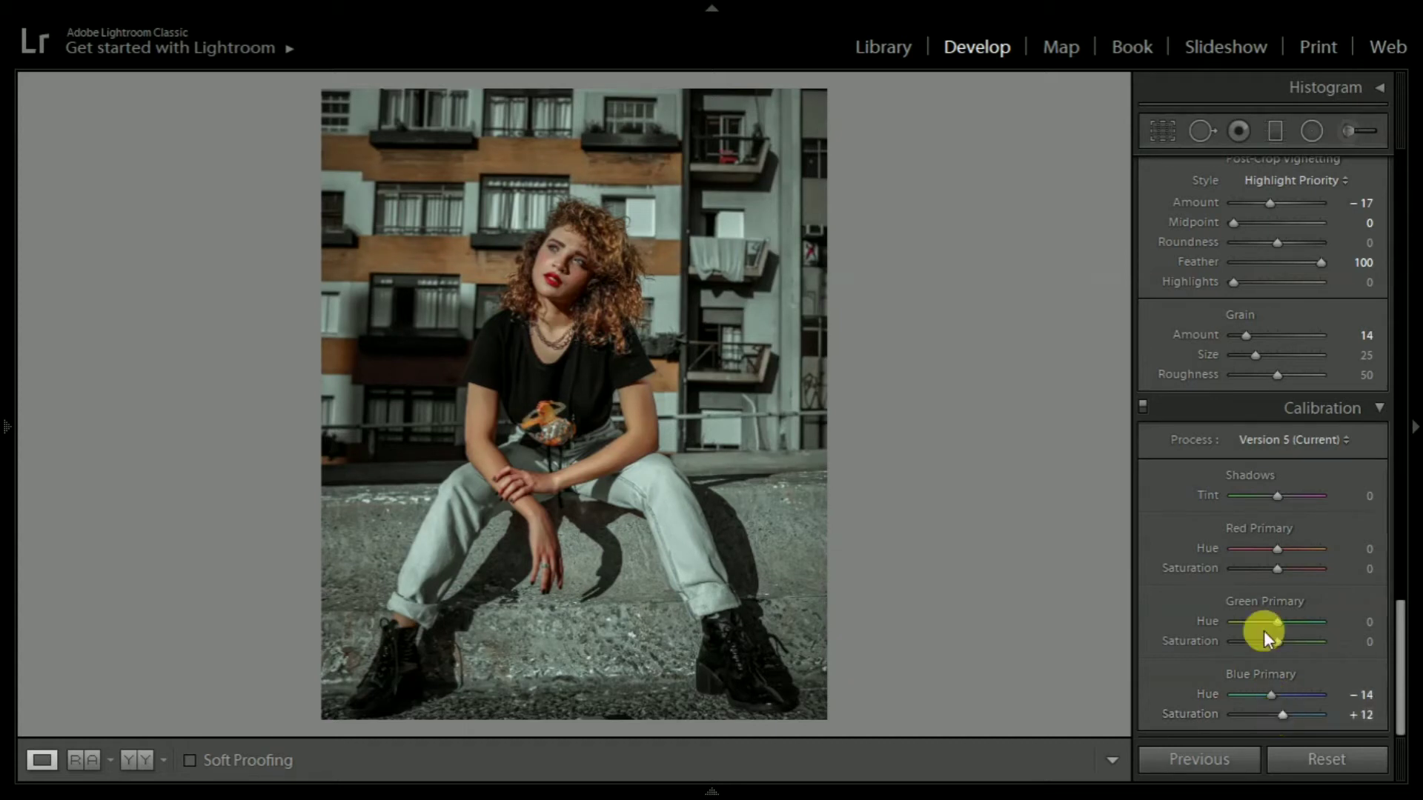
pyautogui.moveTo(1279, 623); pyautogui.dragTo(1281, 625)
pyautogui.moveTo(1276, 548); pyautogui.dragTo(1279, 549)
pyautogui.scroll(2, 1275, 562)
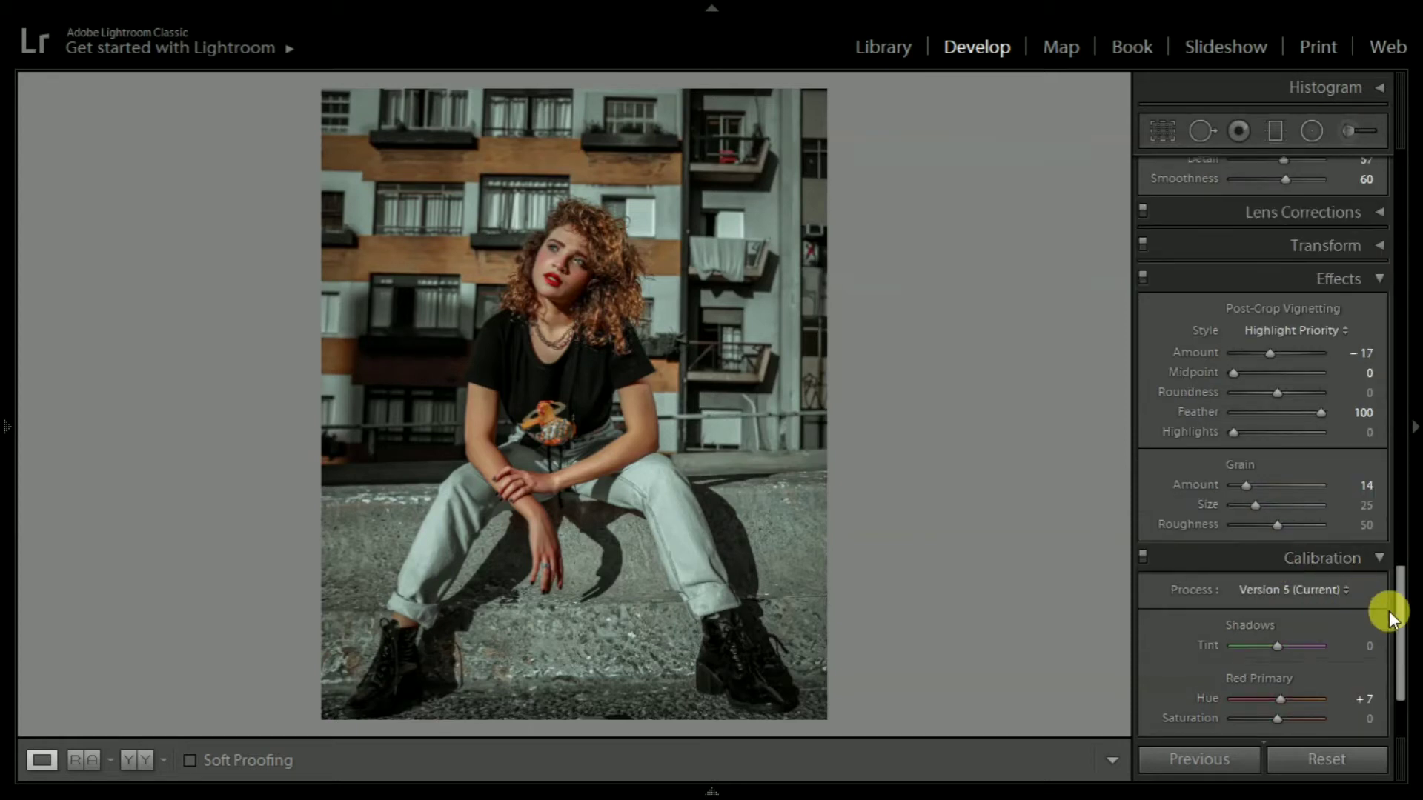
# Draw a radial filter ellipse around the woman's head.
pyautogui.click(1313, 129)
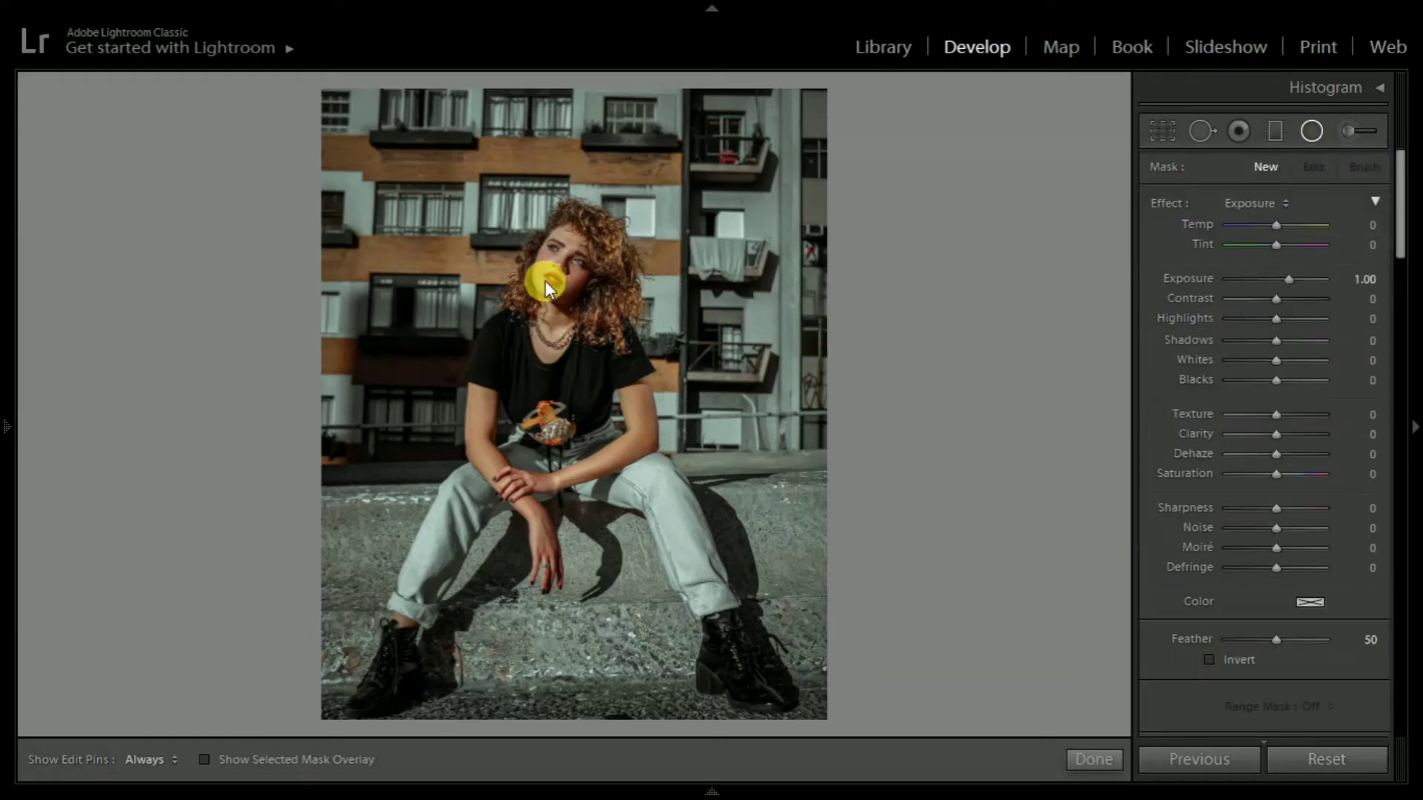
pyautogui.moveTo(545, 280); pyautogui.dragTo(663, 364)
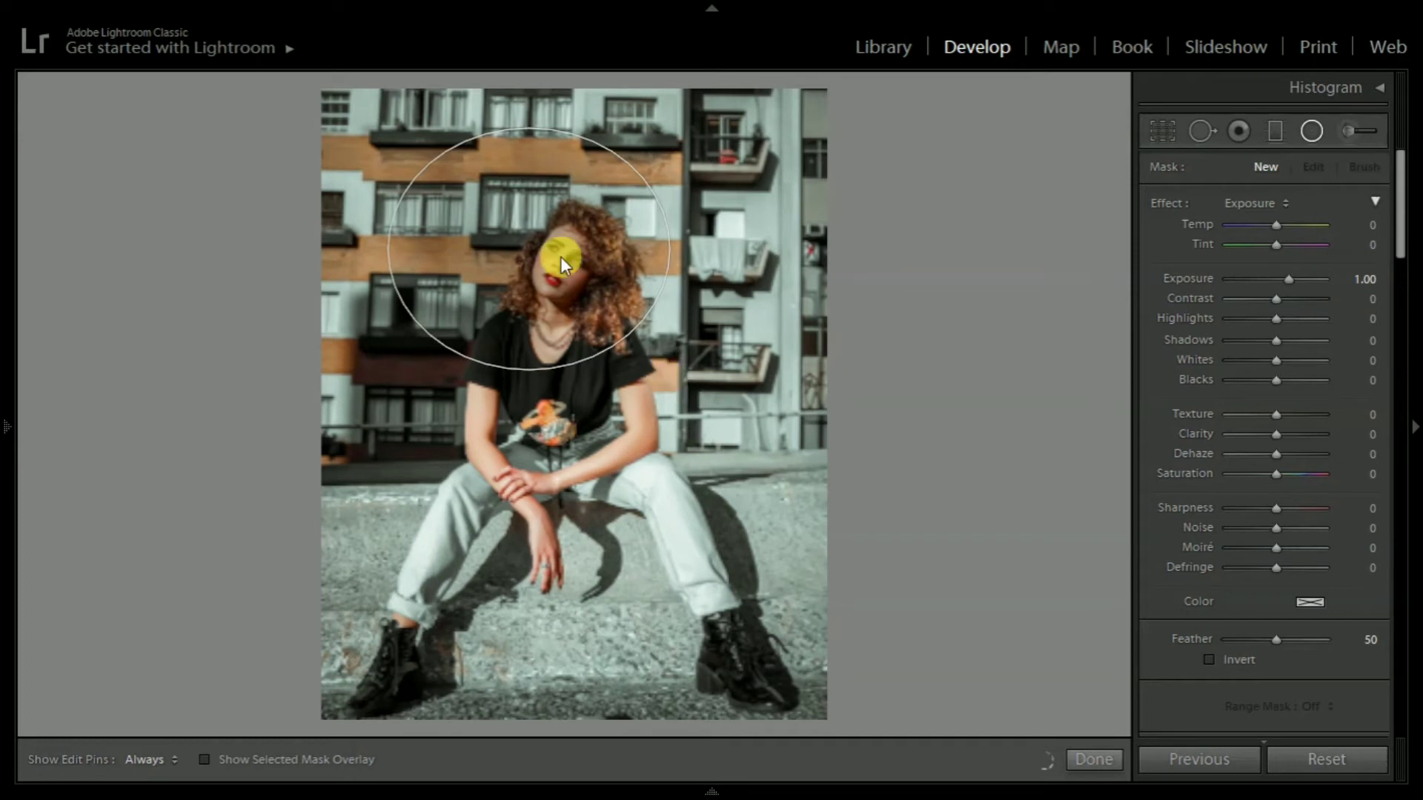
pyautogui.moveTo(561, 263); pyautogui.dragTo(508, 232)
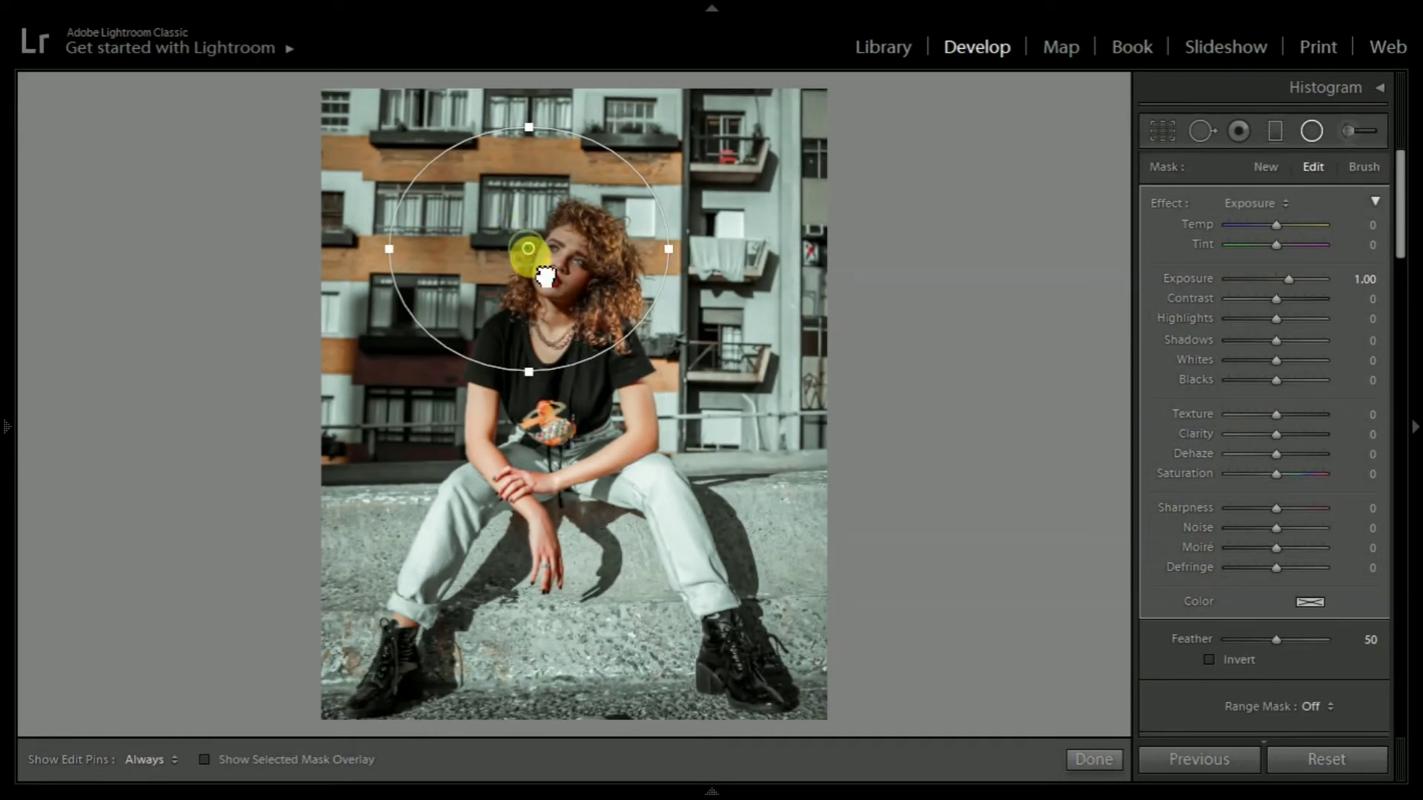
pyautogui.moveTo(547, 277); pyautogui.dragTo(572, 314)
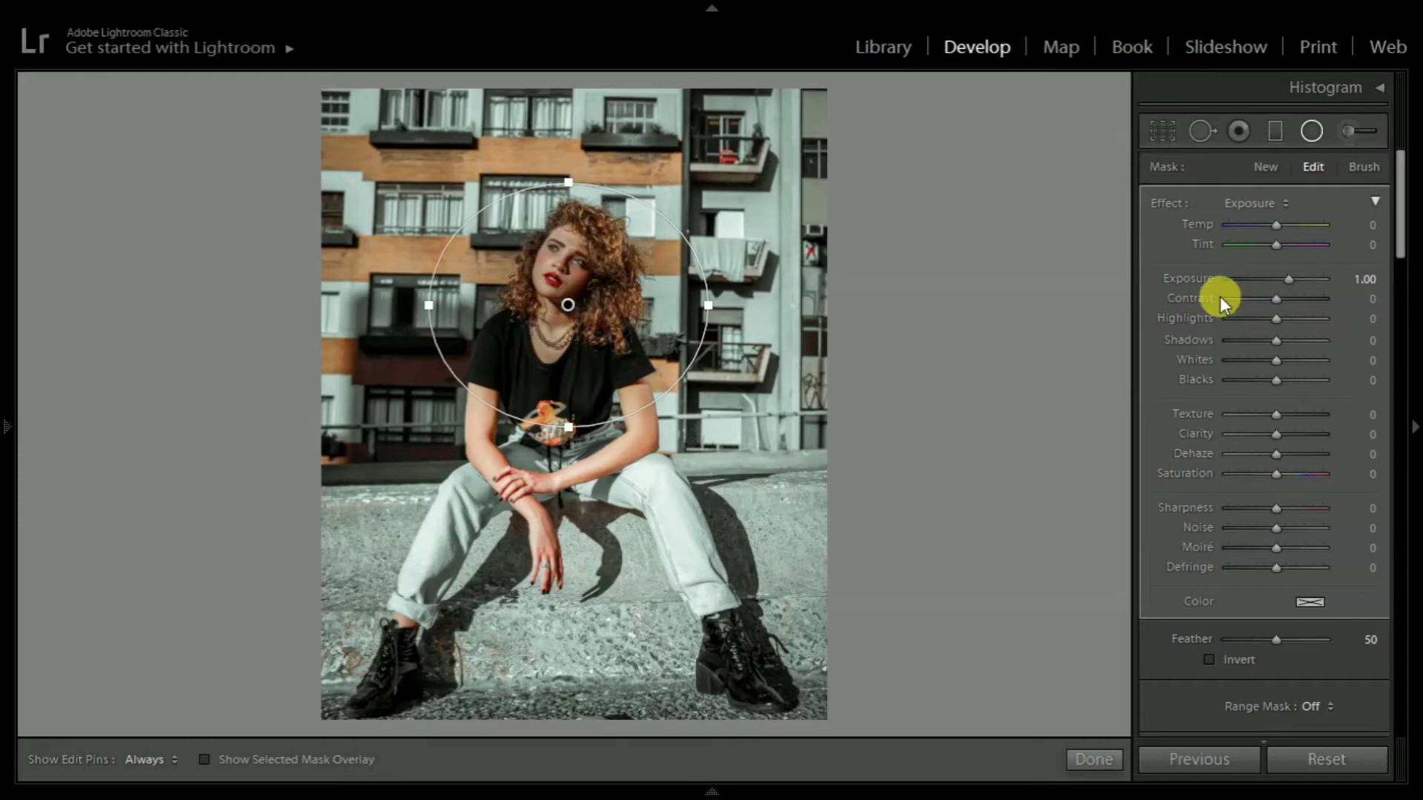
# Darken outside the radial filter to Exposure -0.17 and extend it over her upper body.
pyautogui.moveTo(1253, 278); pyautogui.dragTo(1275, 291)
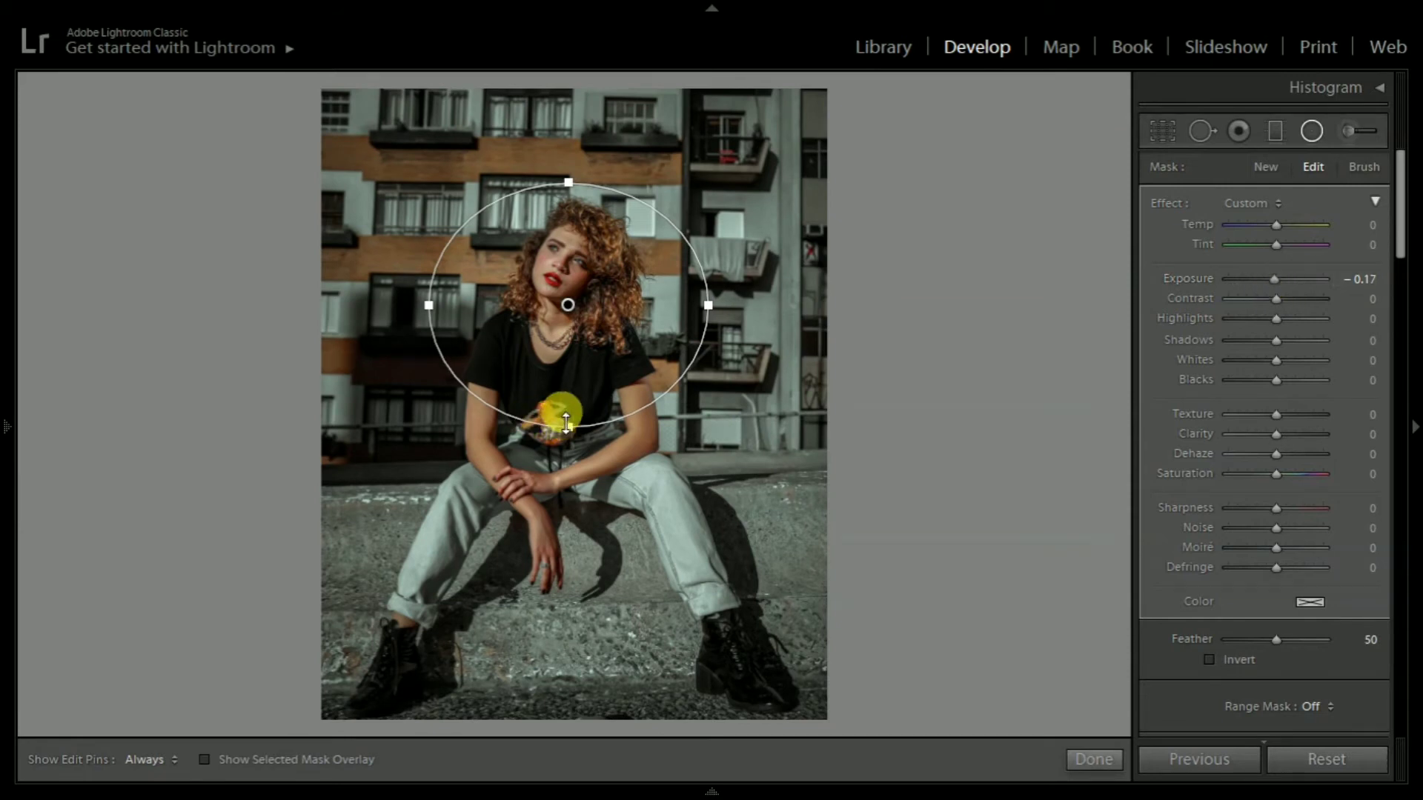
pyautogui.moveTo(566, 423); pyautogui.dragTo(564, 435)
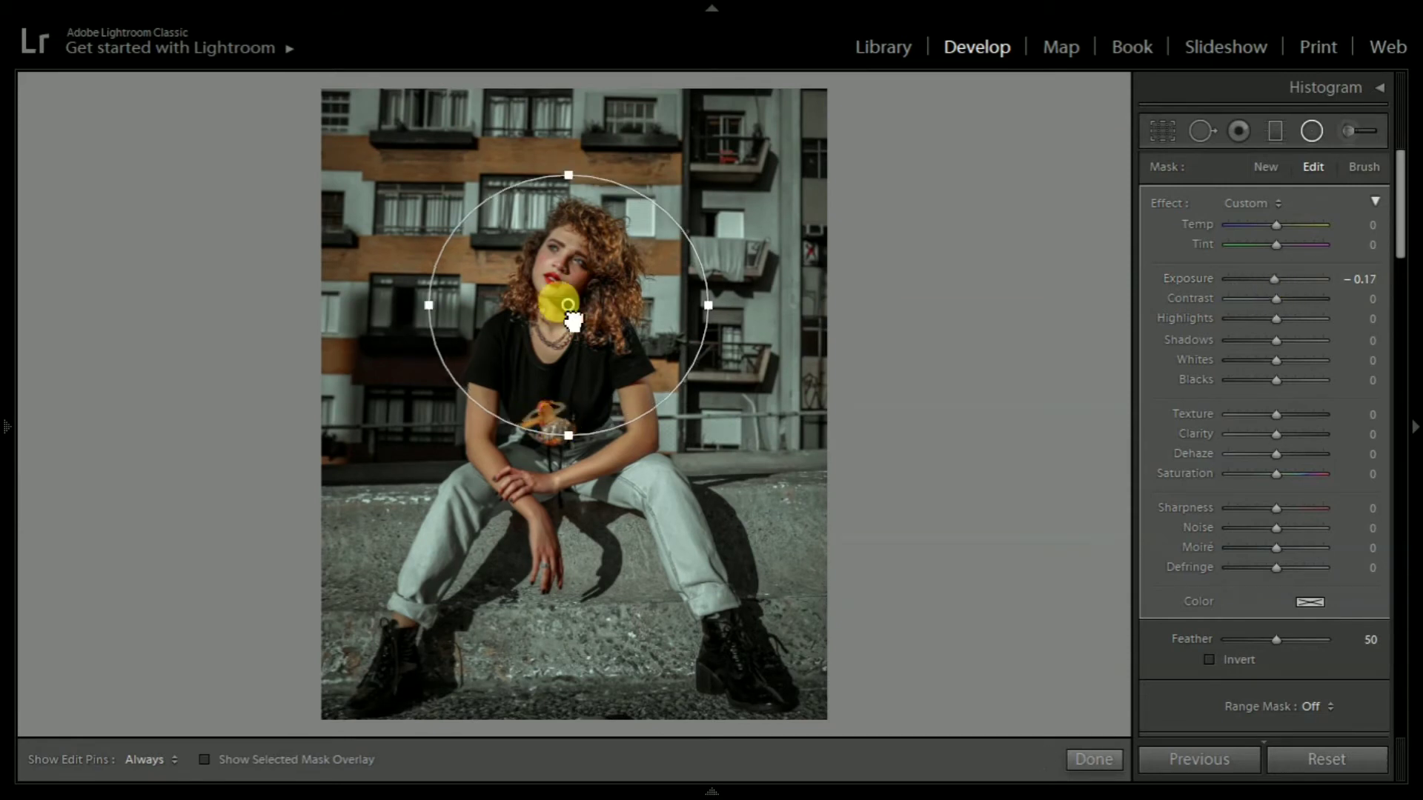
pyautogui.moveTo(572, 320); pyautogui.dragTo(570, 317)
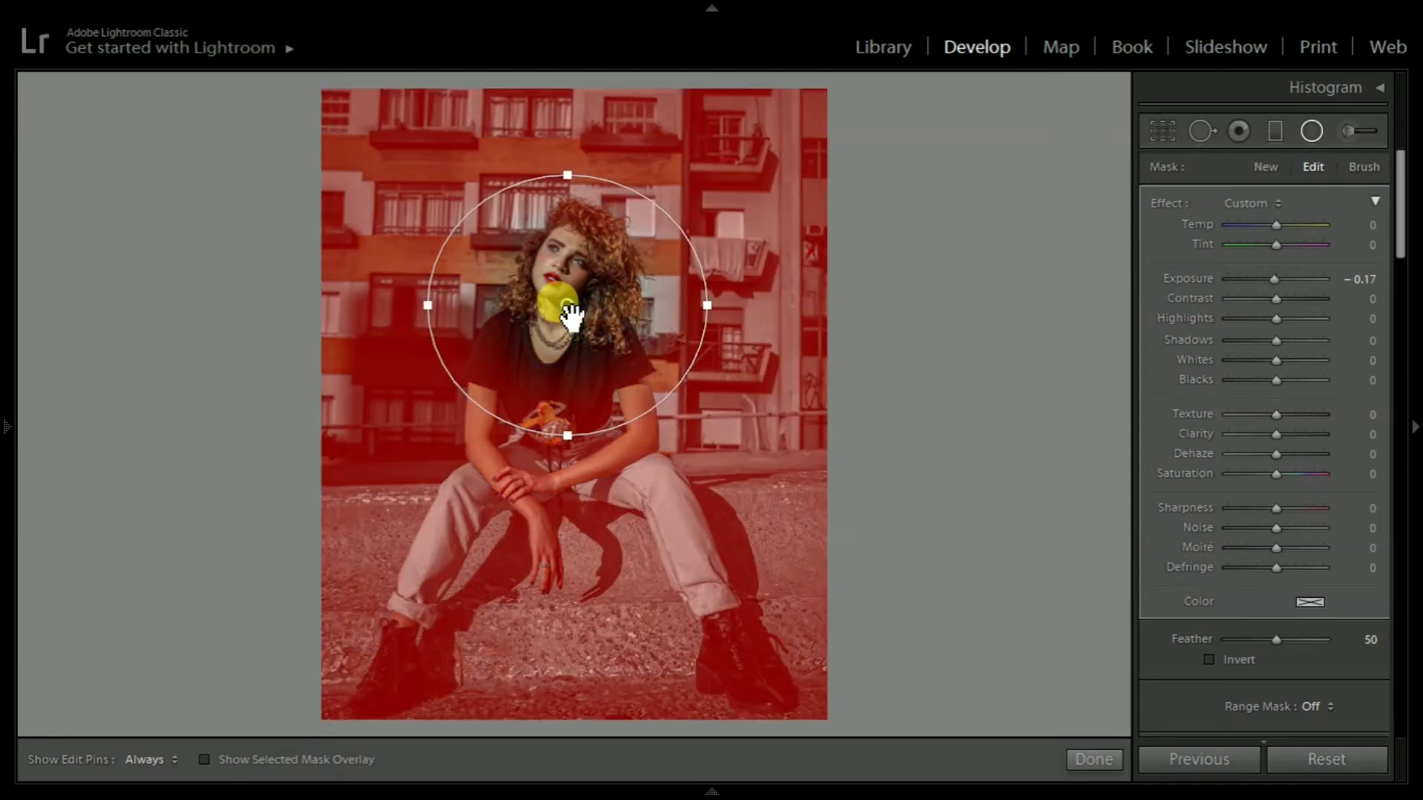
pyautogui.press('o')
pyautogui.press('o')
pyautogui.moveTo(572, 309); pyautogui.dragTo(571, 294)
pyautogui.press('o')
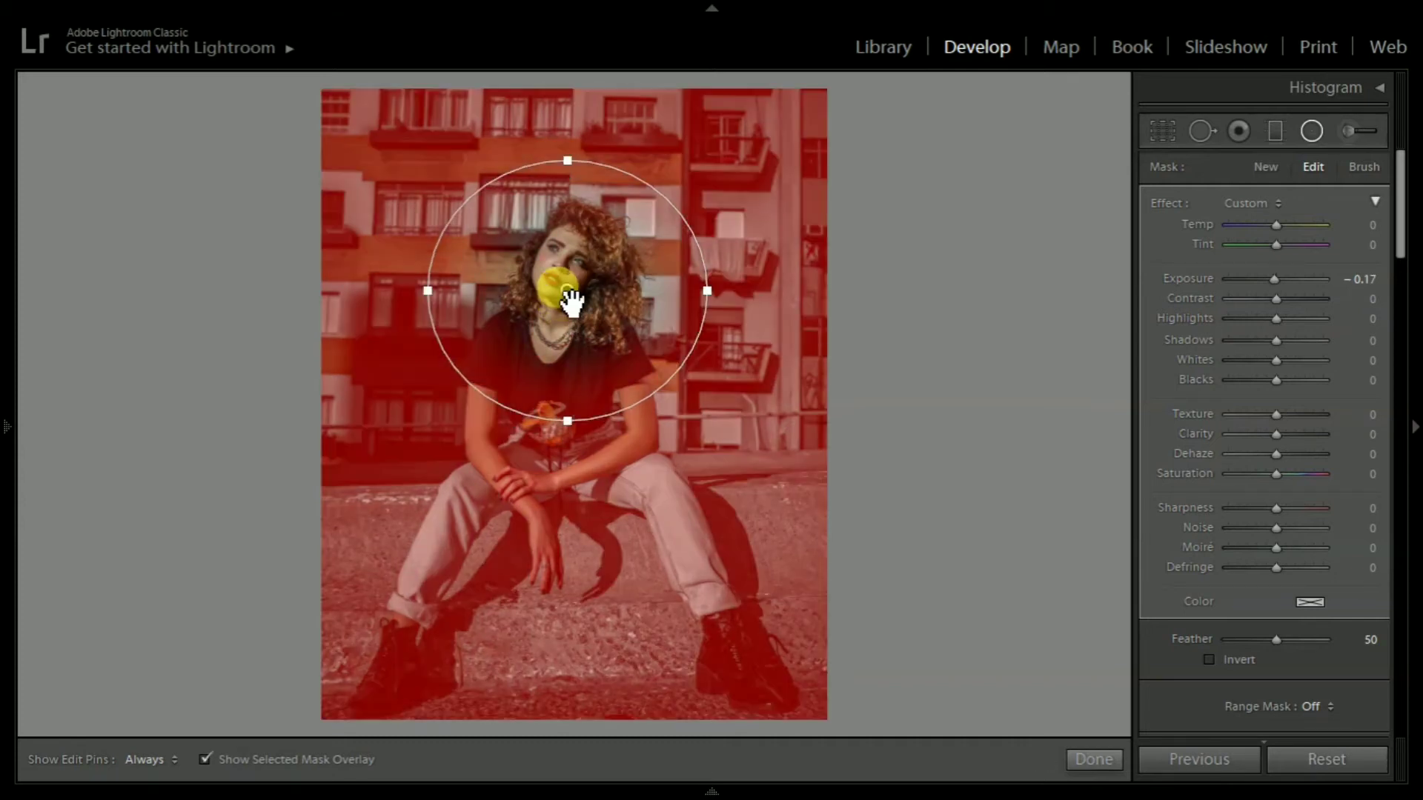
pyautogui.press('o')
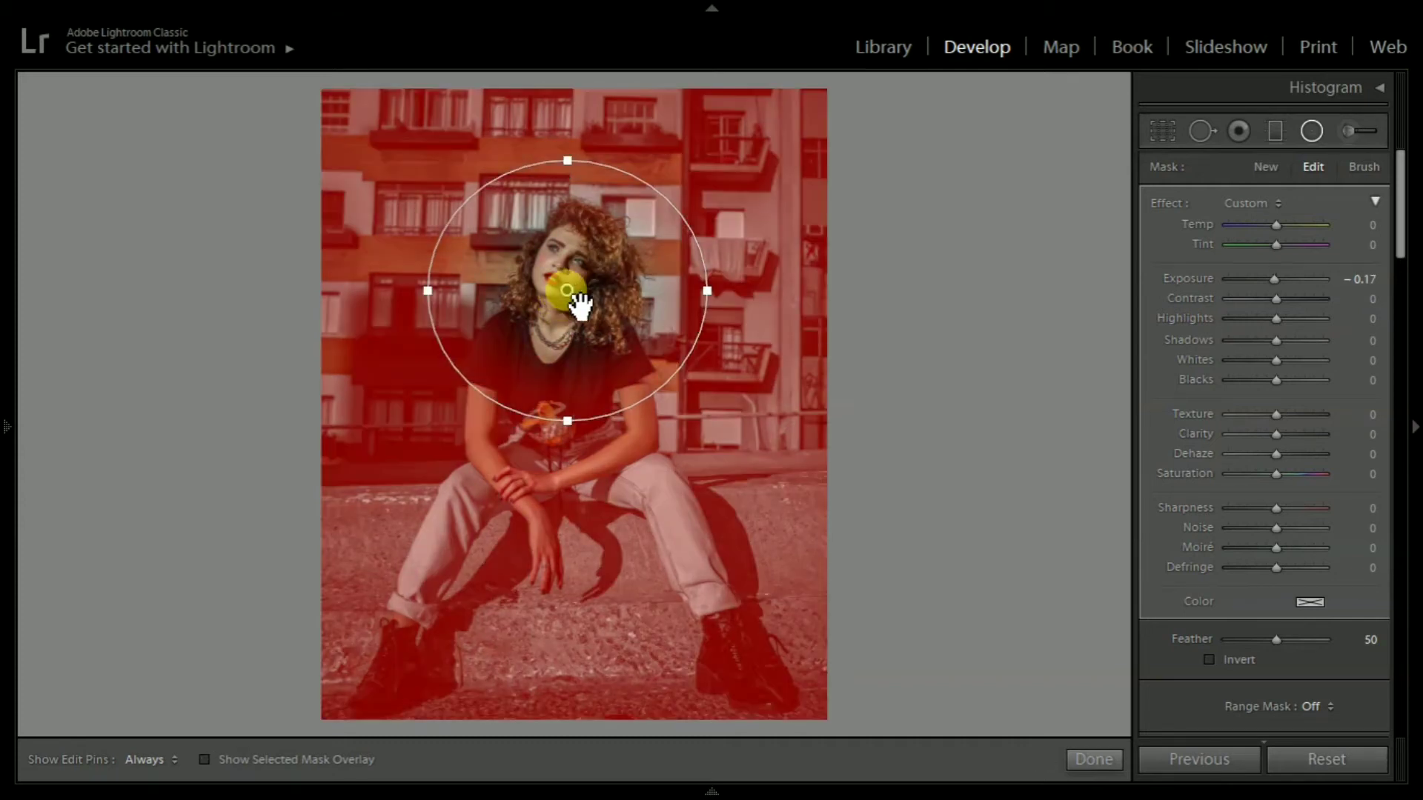
# Set the radial filter's Highlights to -22, Contrast 9, Whites -13 and Blacks -11.
pyautogui.click(1240, 317)
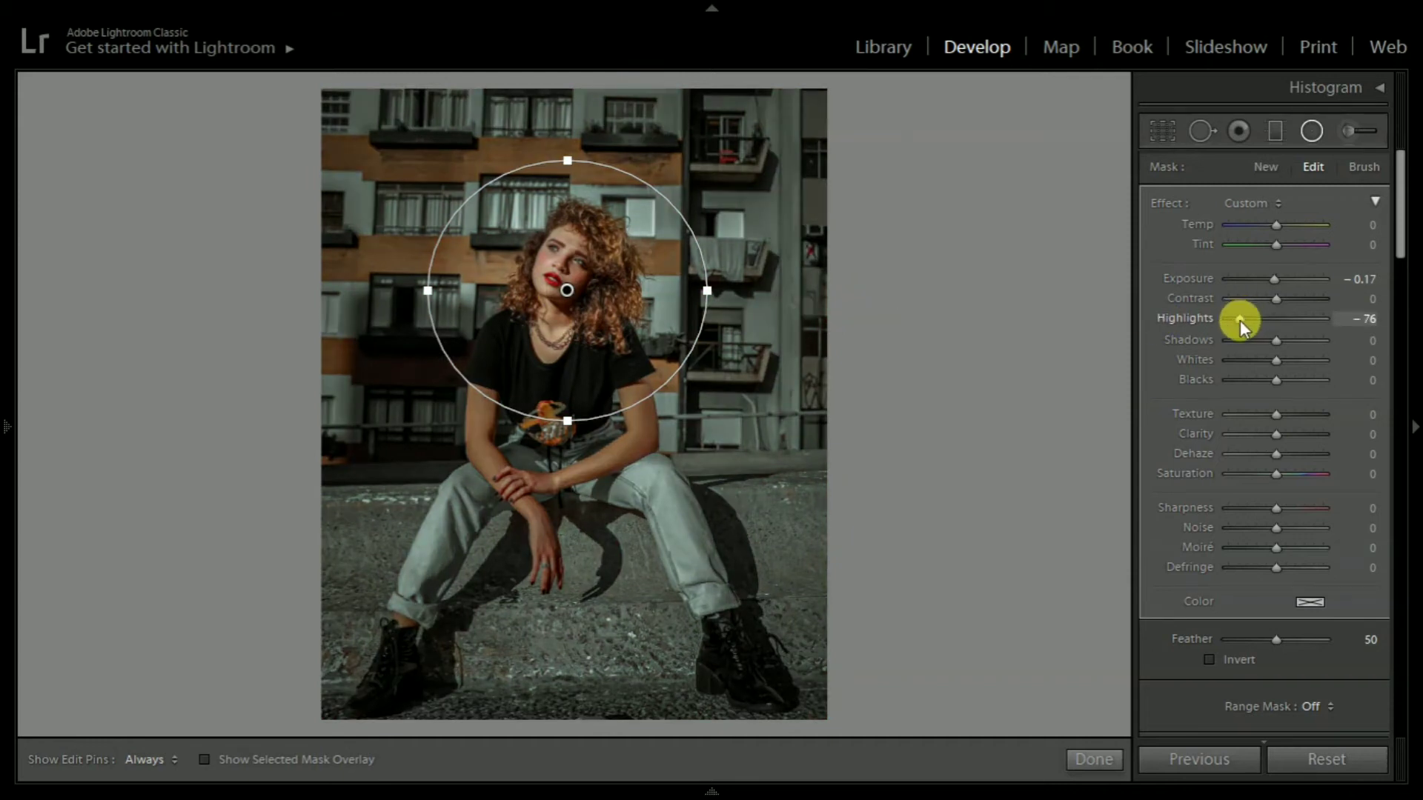
pyautogui.moveTo(1239, 320); pyautogui.dragTo(1263, 321)
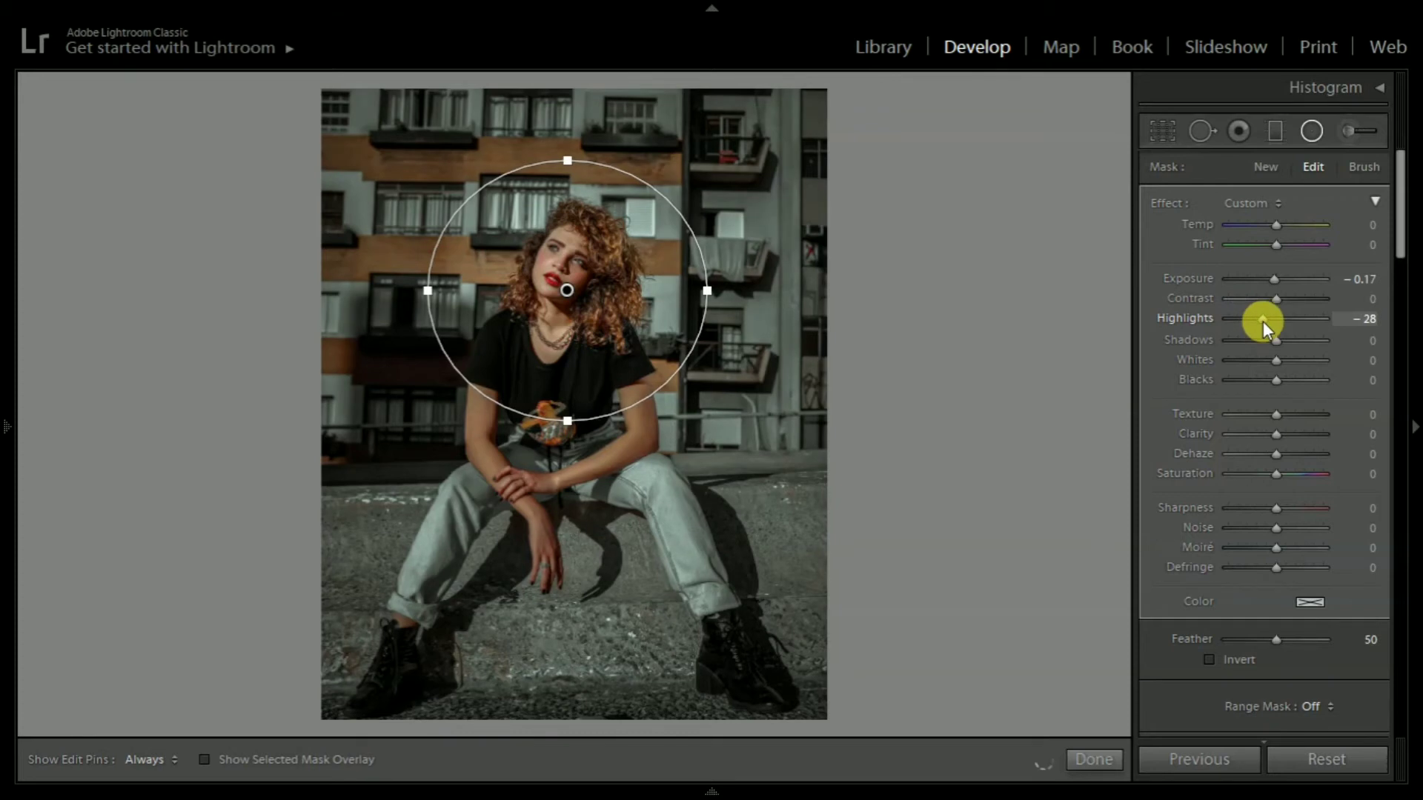
pyautogui.moveTo(1264, 321); pyautogui.dragTo(1266, 321)
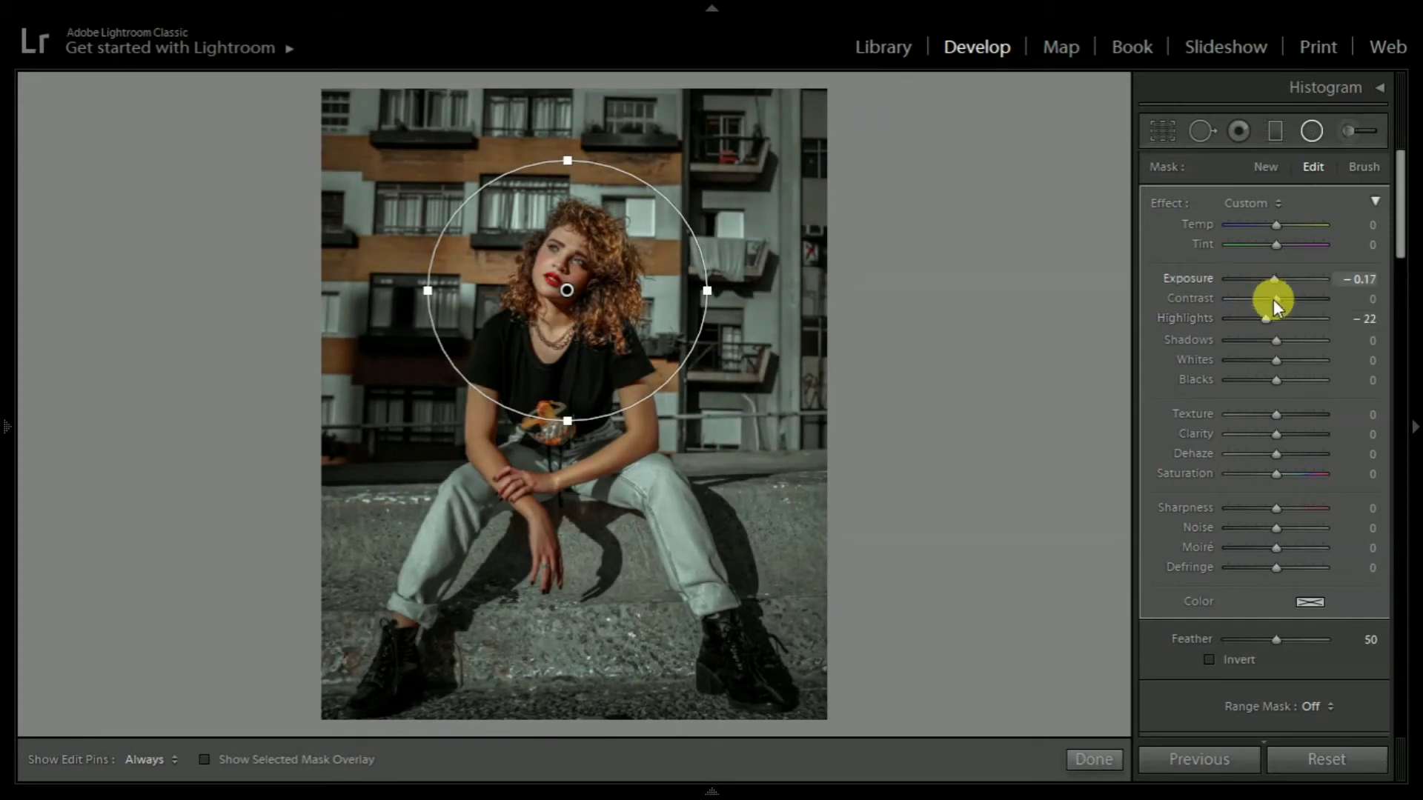
pyautogui.moveTo(1276, 300); pyautogui.dragTo(1266, 340)
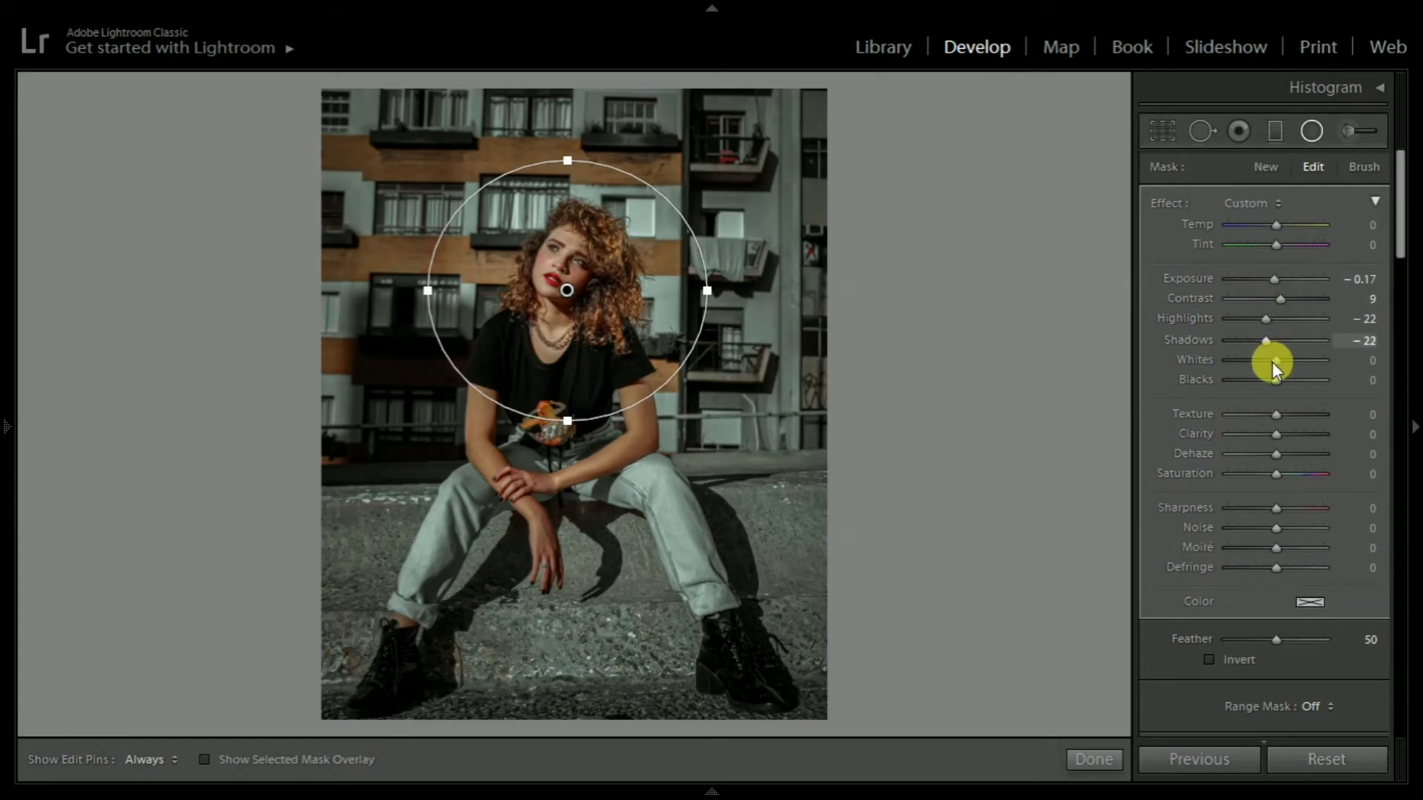
pyautogui.click(1265, 361)
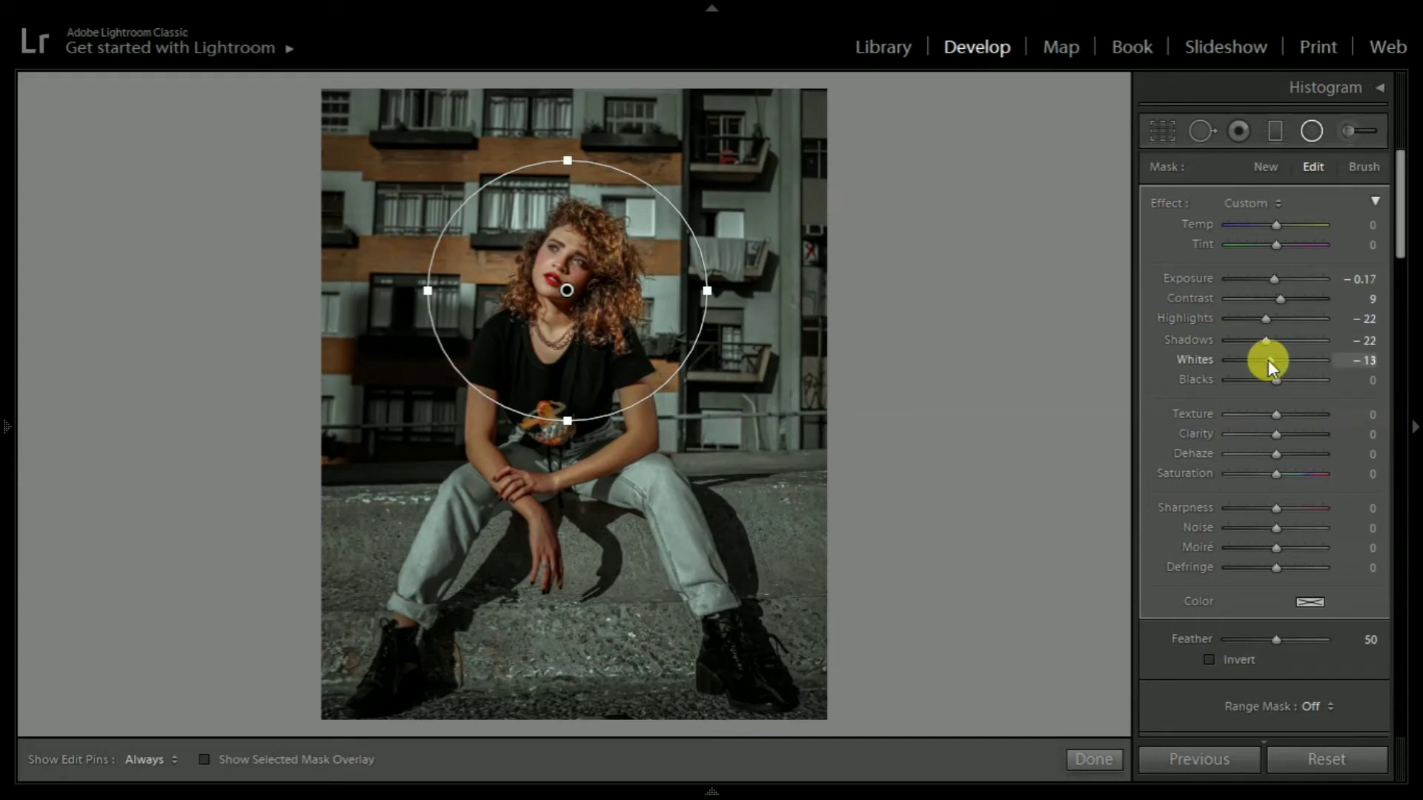
pyautogui.moveTo(1277, 378); pyautogui.dragTo(1270, 379)
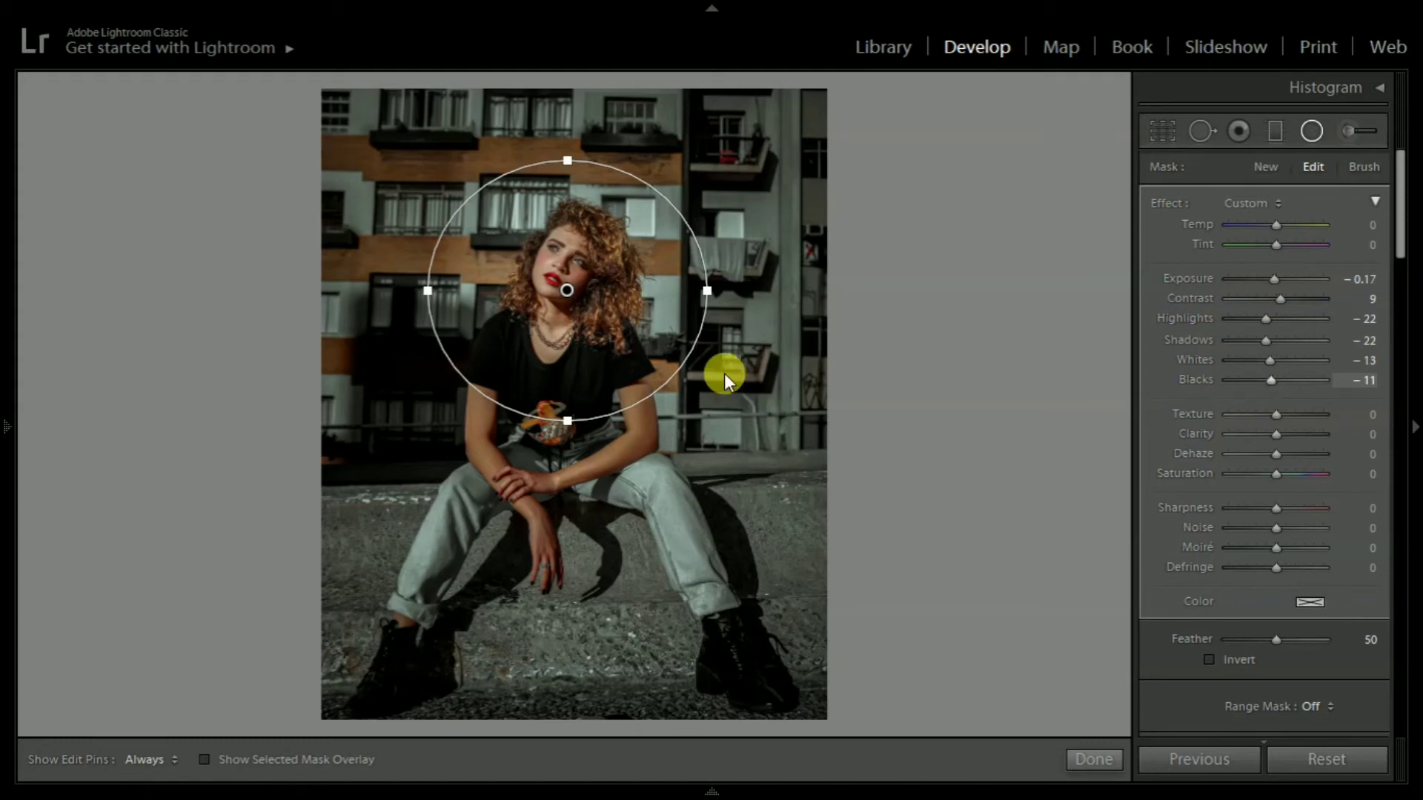
# Narrow the radial ellipse from the left, add Sharpness and Noise 9, and finish the filter.
pyautogui.moveTo(433, 290); pyautogui.dragTo(441, 295)
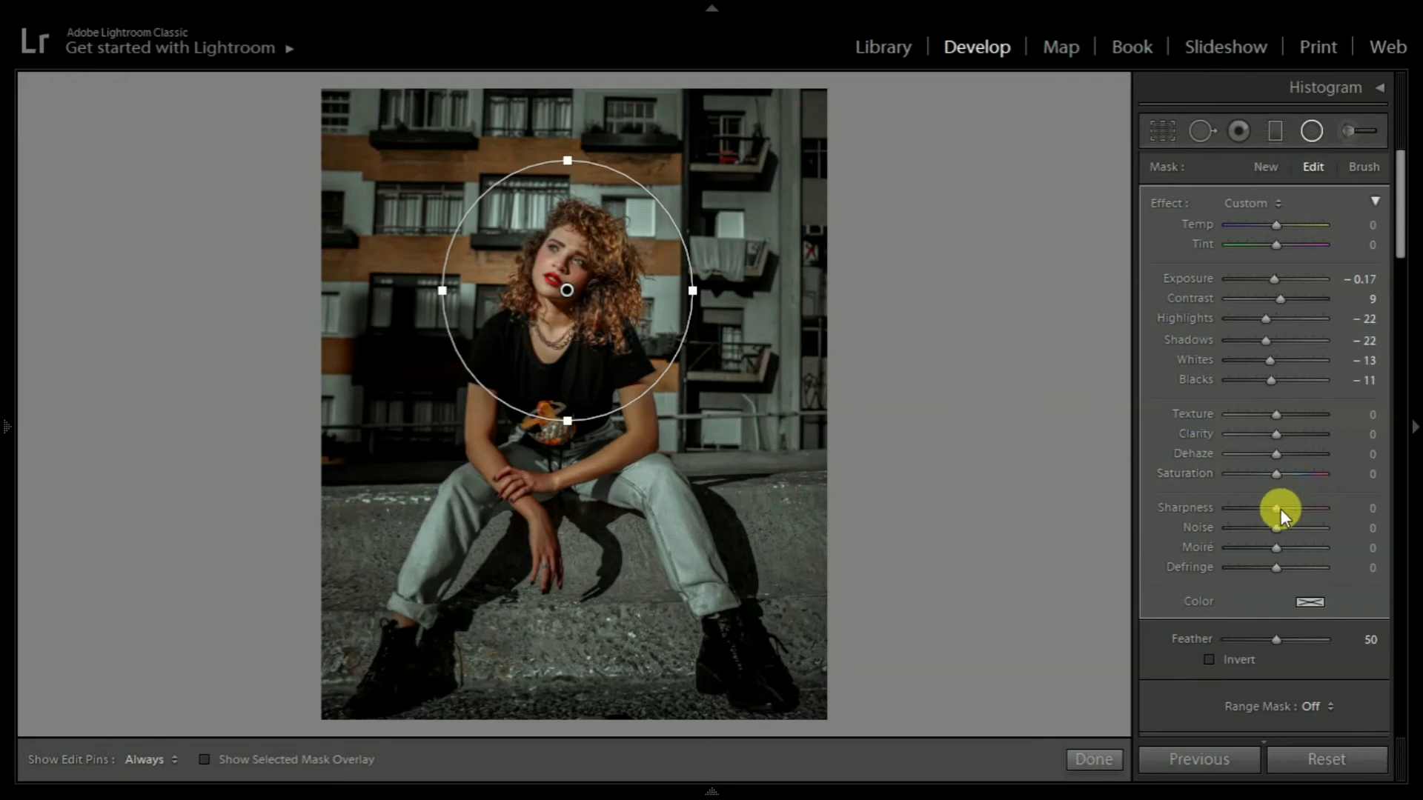
pyautogui.moveTo(1276, 510); pyautogui.dragTo(1284, 530)
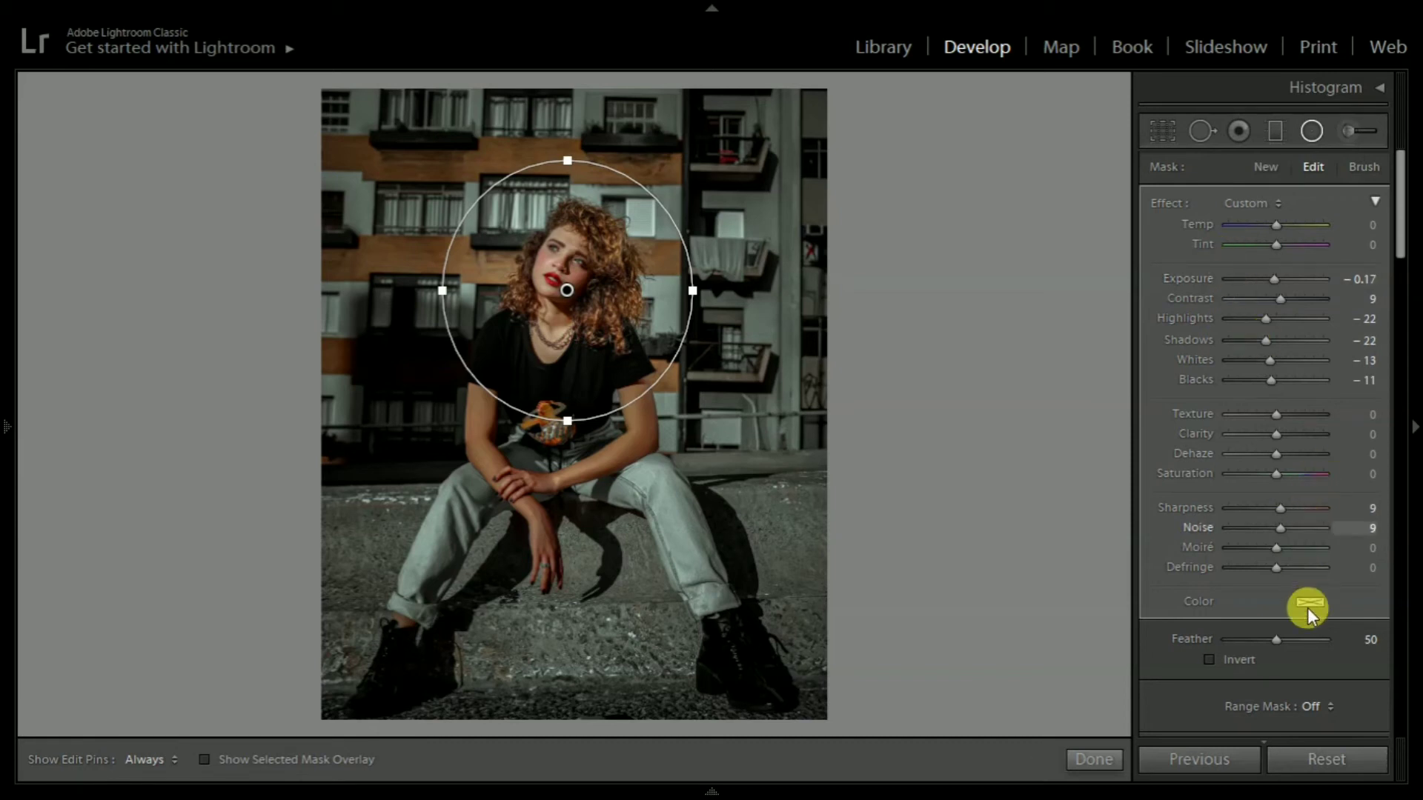
pyautogui.click(1094, 759)
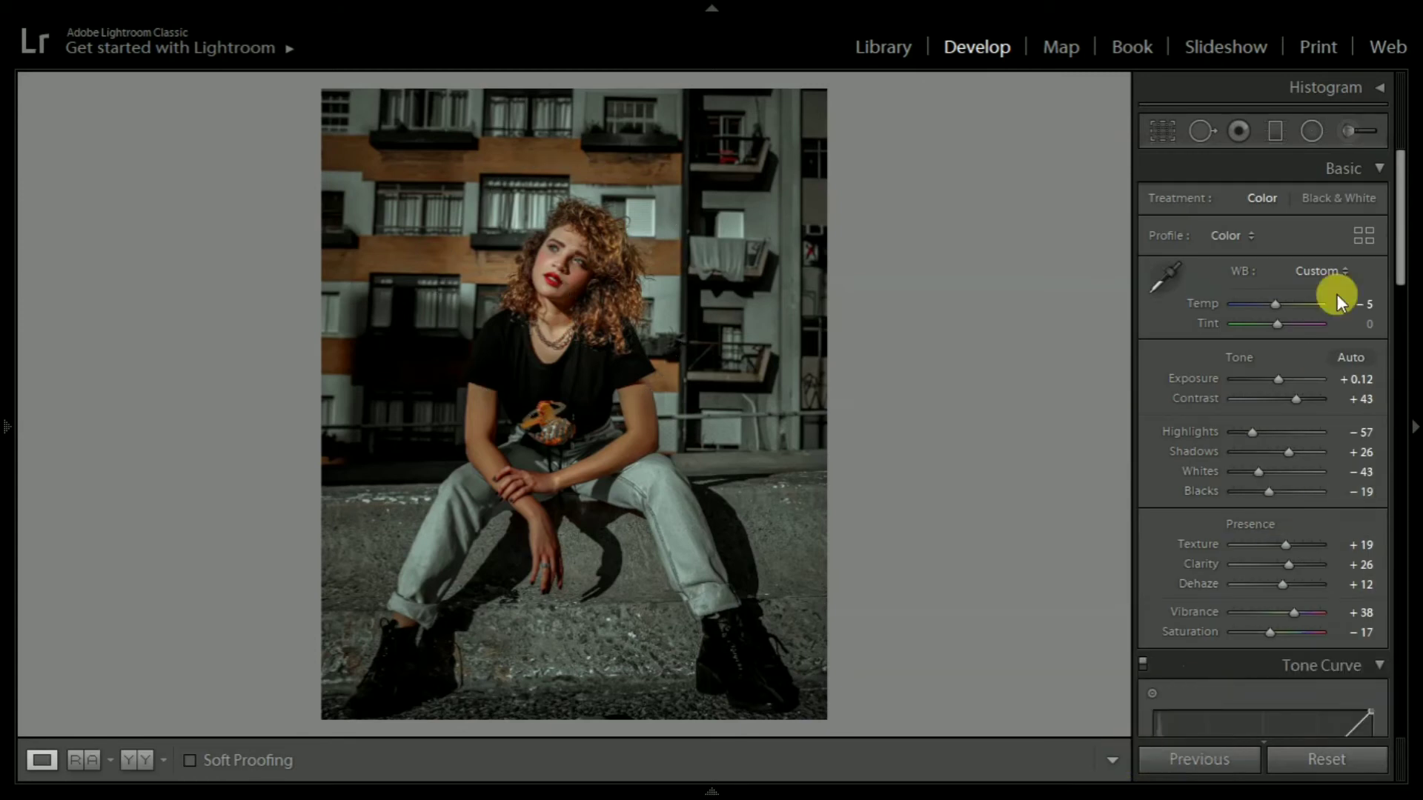
# Add a radial filter around the woman's face with Exposure 0.09.
pyautogui.click(1317, 133)
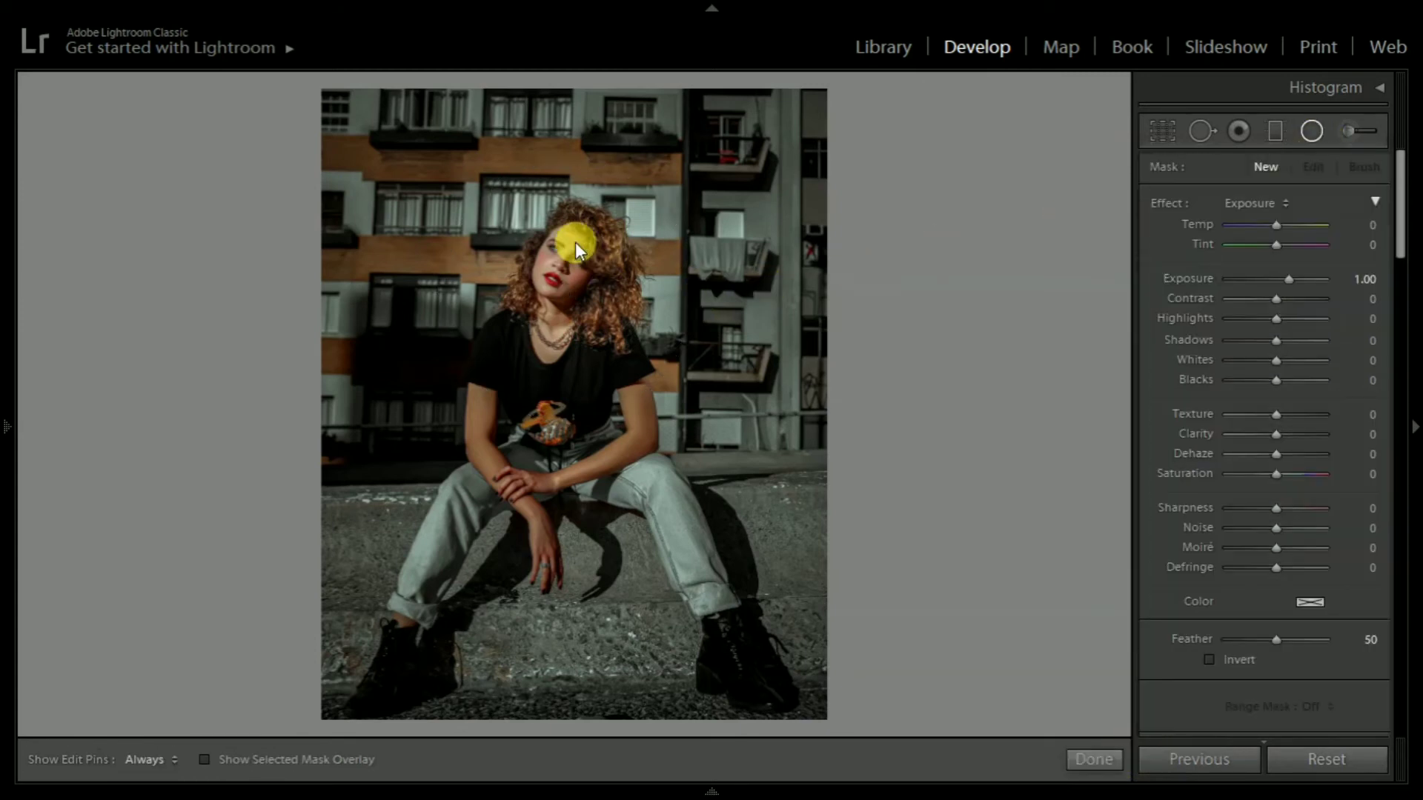
pyautogui.moveTo(540, 226); pyautogui.dragTo(616, 297)
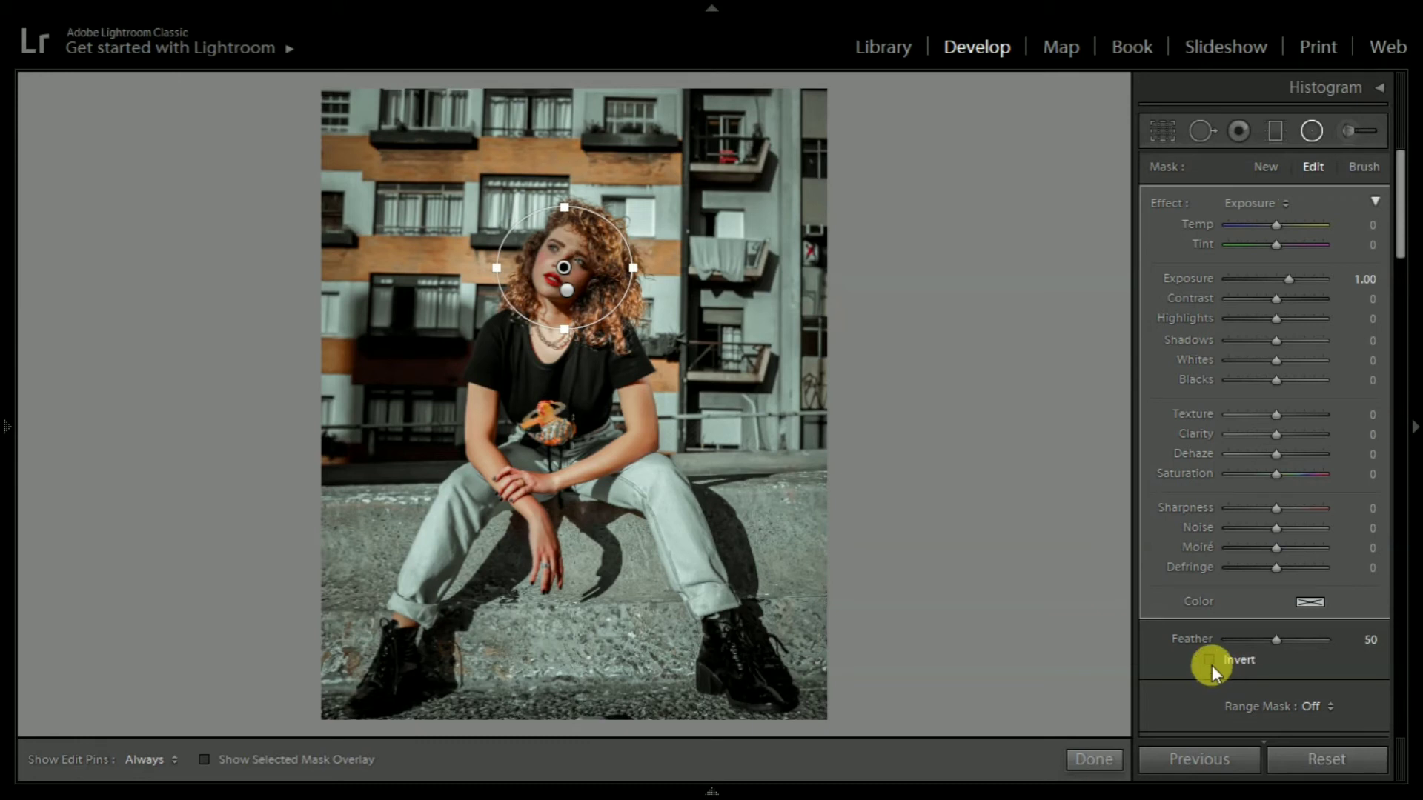
pyautogui.moveTo(1289, 279)
pyautogui.mouseDown()
pyautogui.moveTo(1261, 282)
pyautogui.moveTo(1277, 282)
pyautogui.mouseUp()
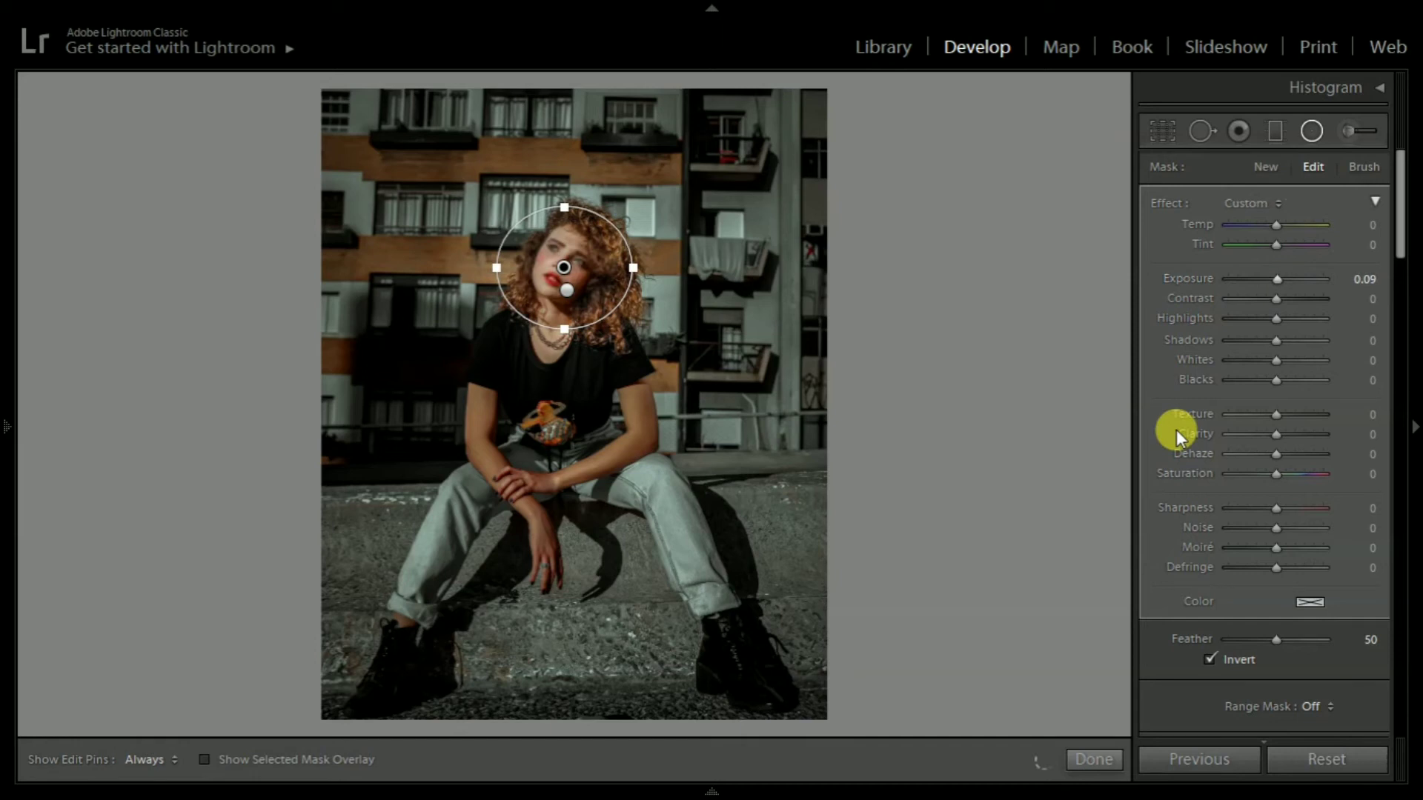
pyautogui.click(1171, 765)
# Confirm the radial filter, review the adjustment panel, and pick the Graduated Filter.
pyautogui.click(1099, 760)
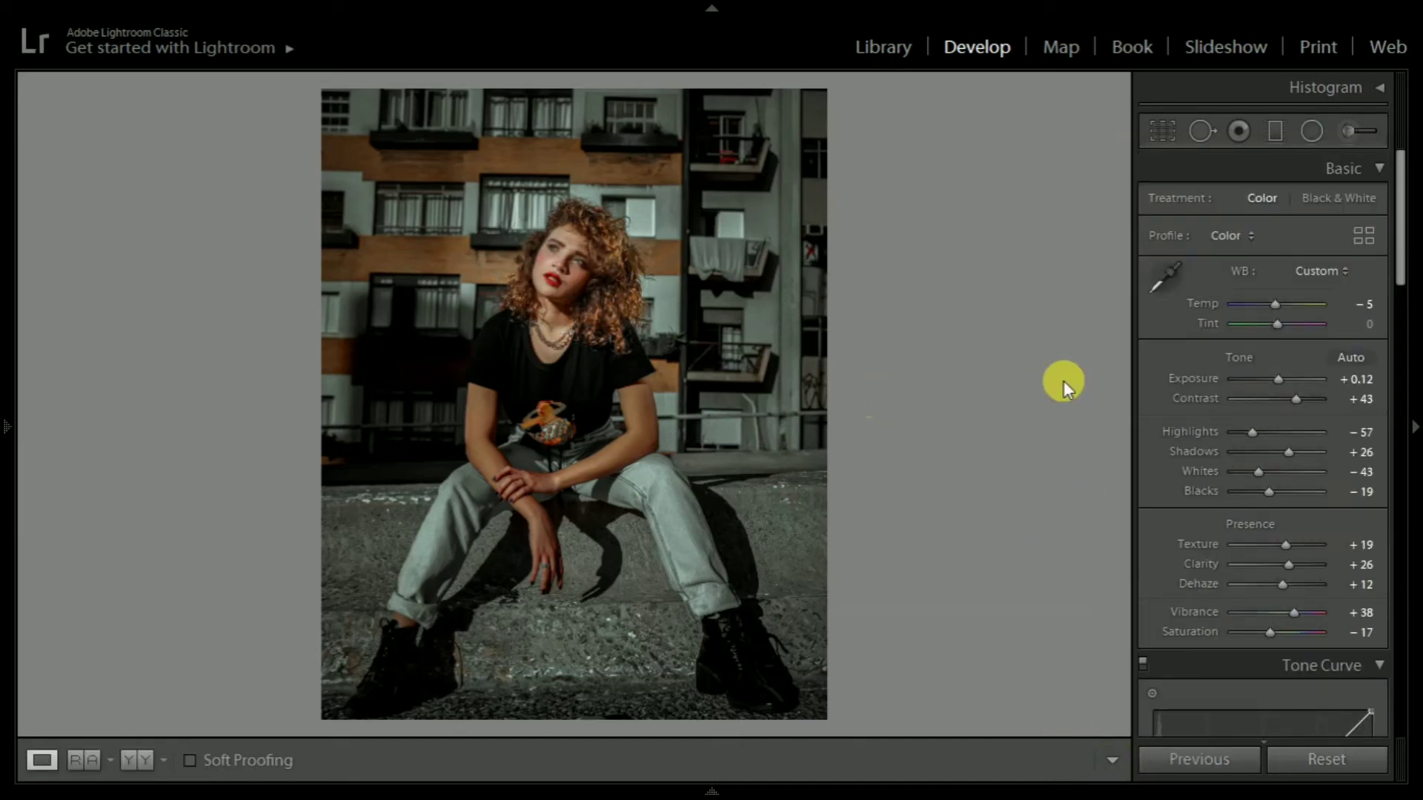
pyautogui.scroll(-3, 1251, 428)
pyautogui.scroll(-2, 1251, 428)
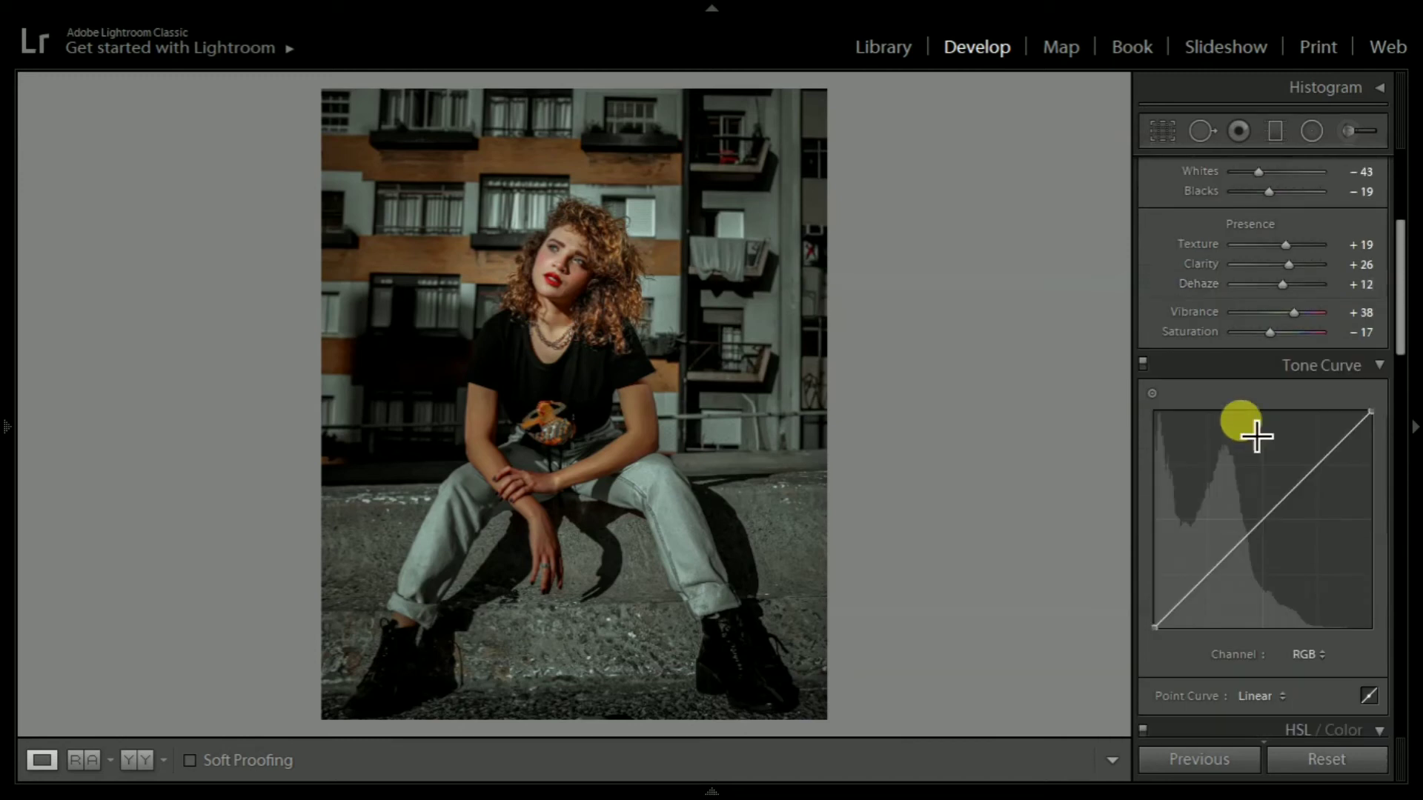
pyautogui.scroll(4, 1248, 426)
pyautogui.scroll(1, 1248, 420)
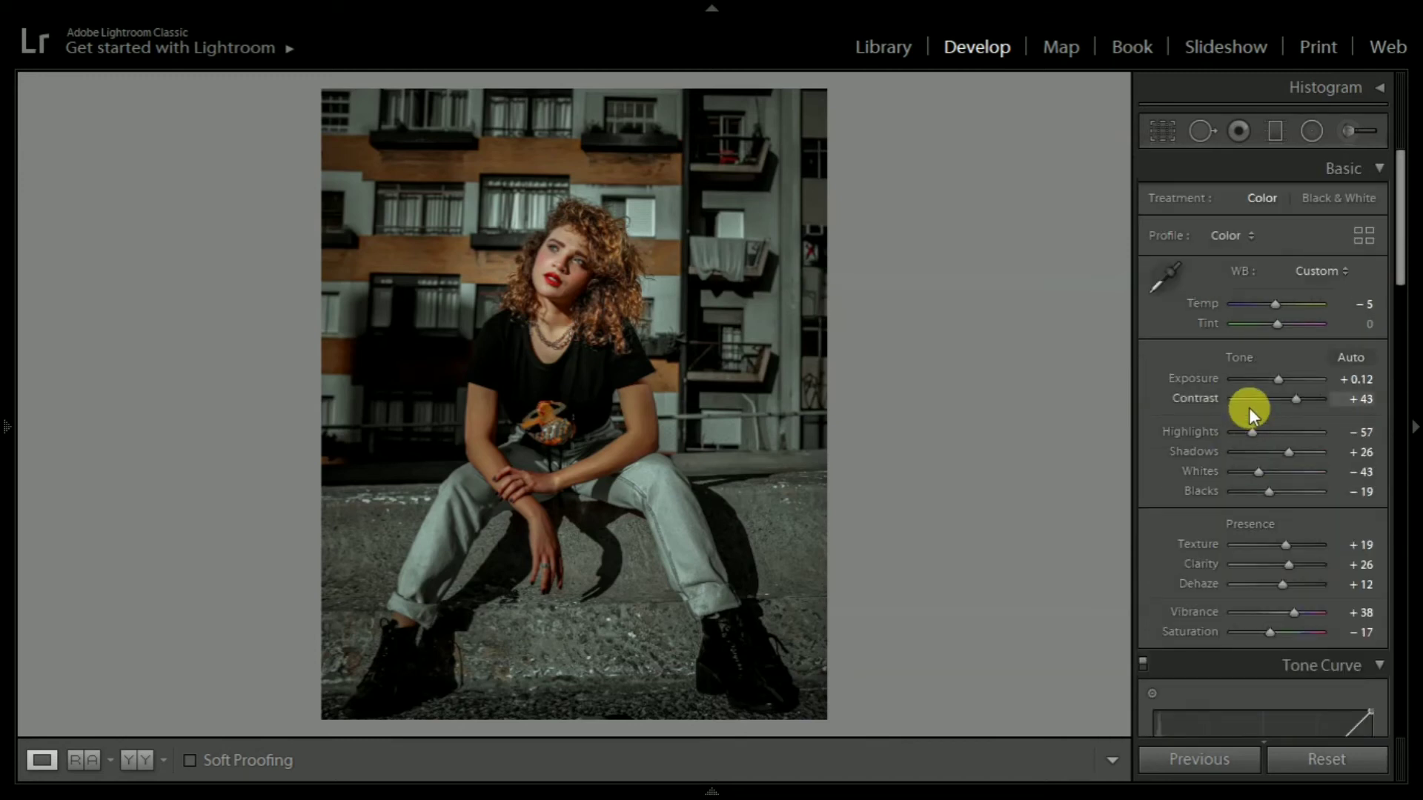
pyautogui.click(1269, 129)
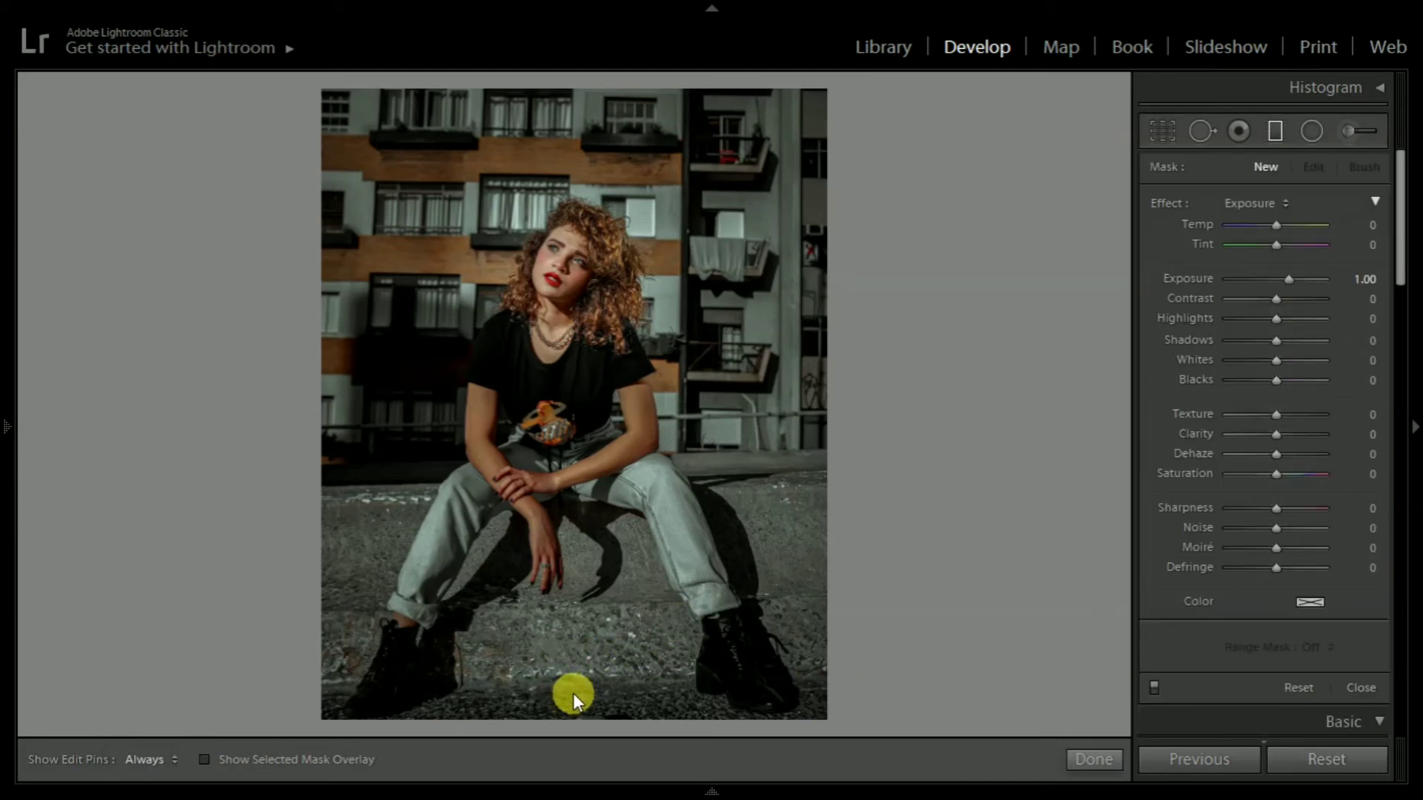
# Drag a graduated filter up over the ground with Exposure 0 and Texture -33.
pyautogui.moveTo(573, 695); pyautogui.dragTo(567, 577)
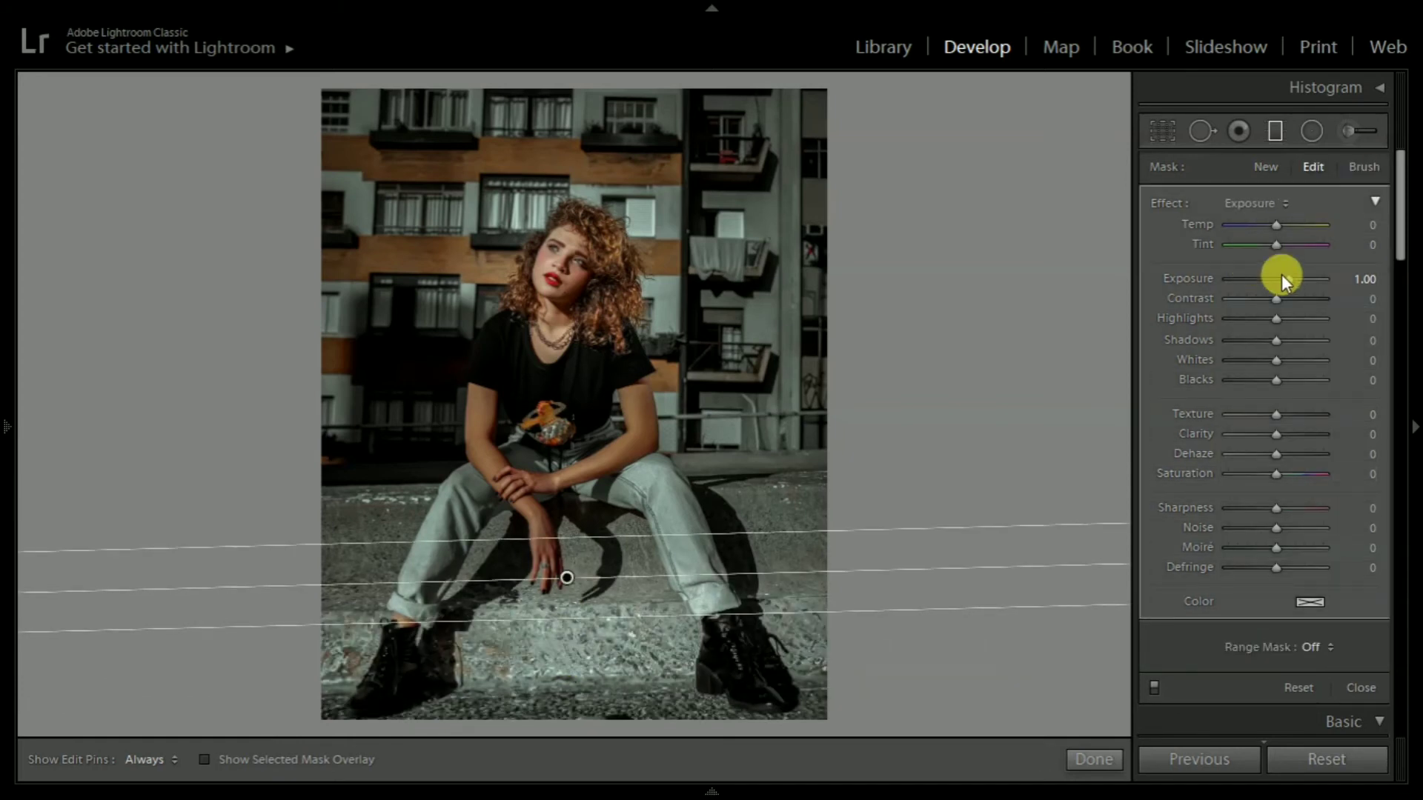
pyautogui.moveTo(1278, 277); pyautogui.dragTo(1270, 264)
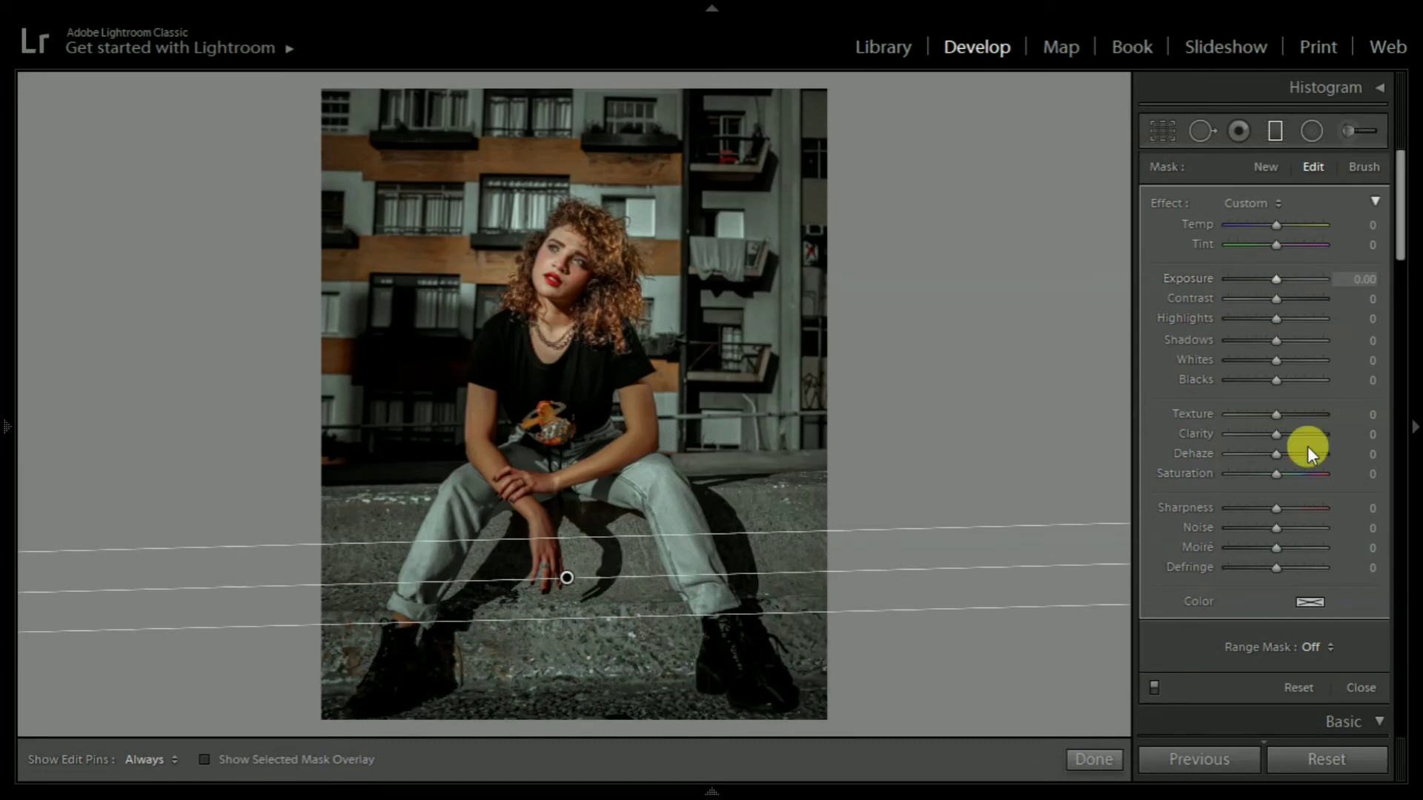
pyautogui.moveTo(1251, 409); pyautogui.dragTo(1261, 414)
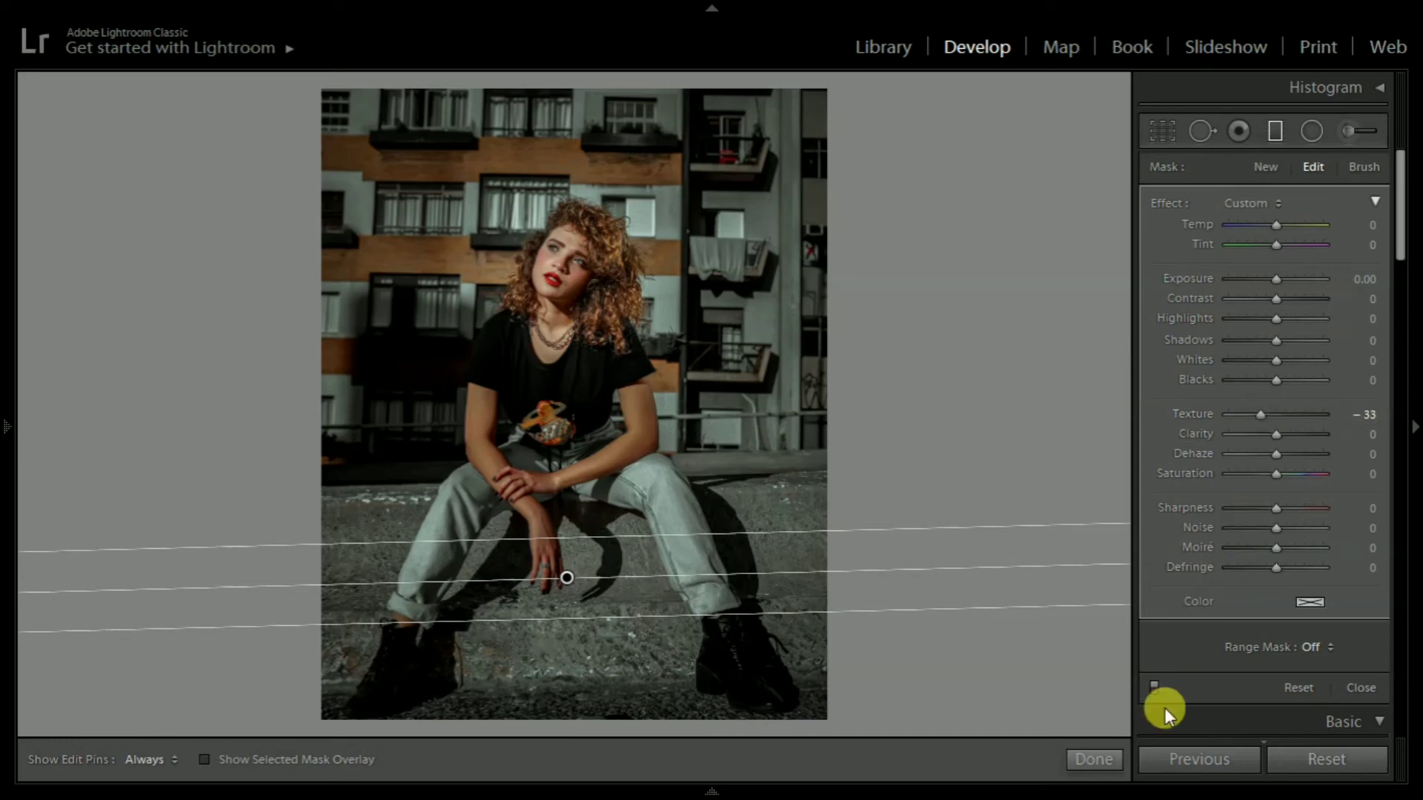
# Reselect the face radial filter and lower its Saturation to -13.
pyautogui.click(1113, 760)
pyautogui.click(1311, 134)
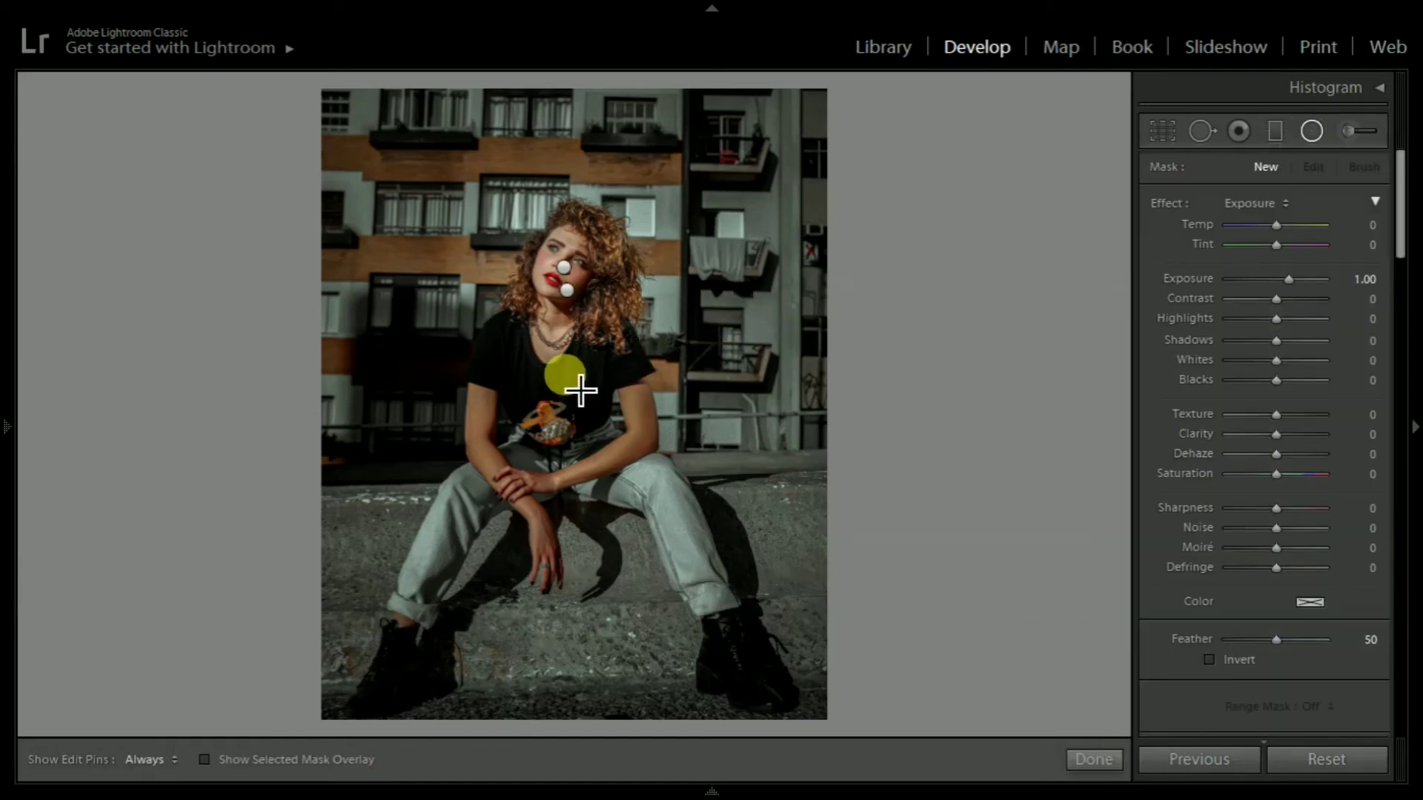
pyautogui.click(567, 289)
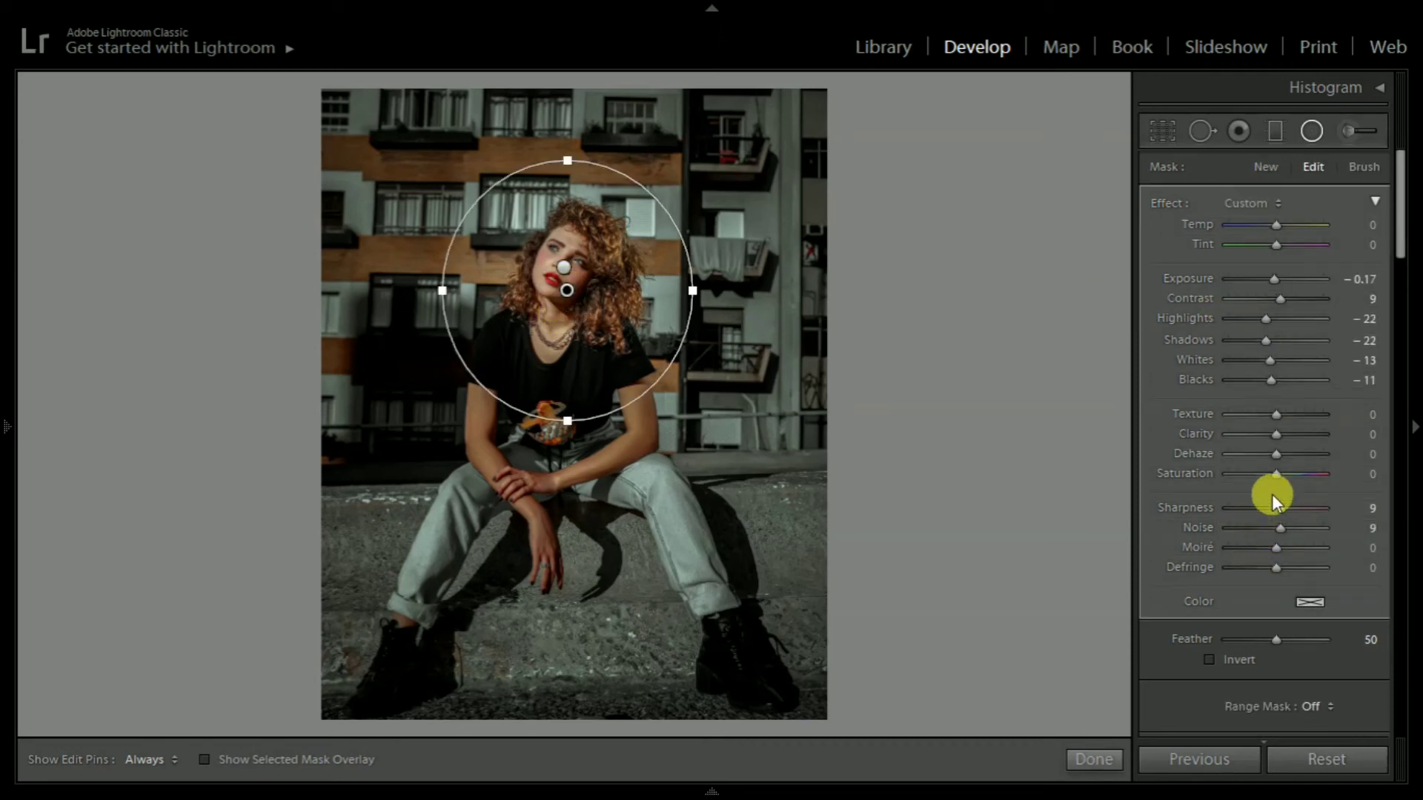
pyautogui.click(1239, 477)
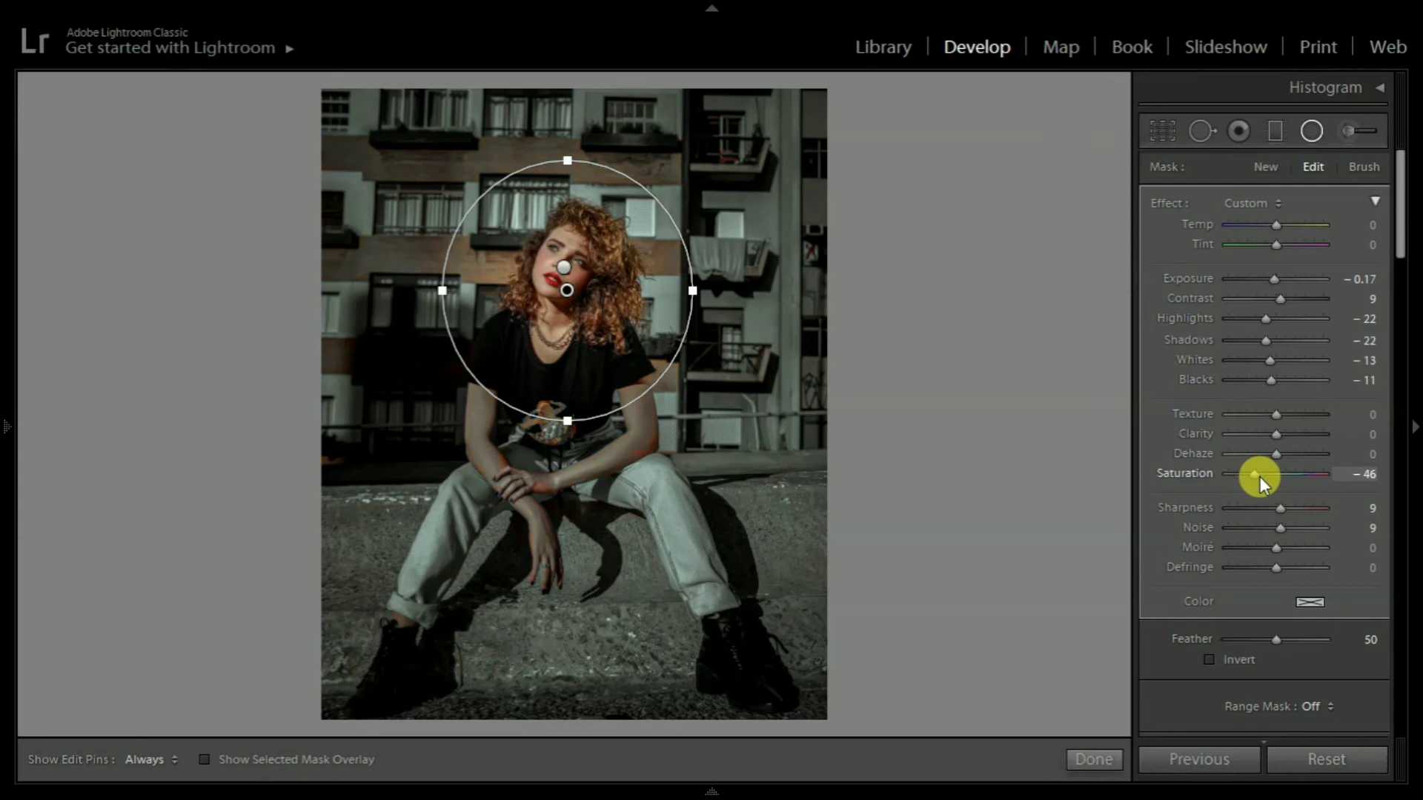
pyautogui.moveTo(1260, 477); pyautogui.dragTo(1275, 472)
pyautogui.click(1107, 756)
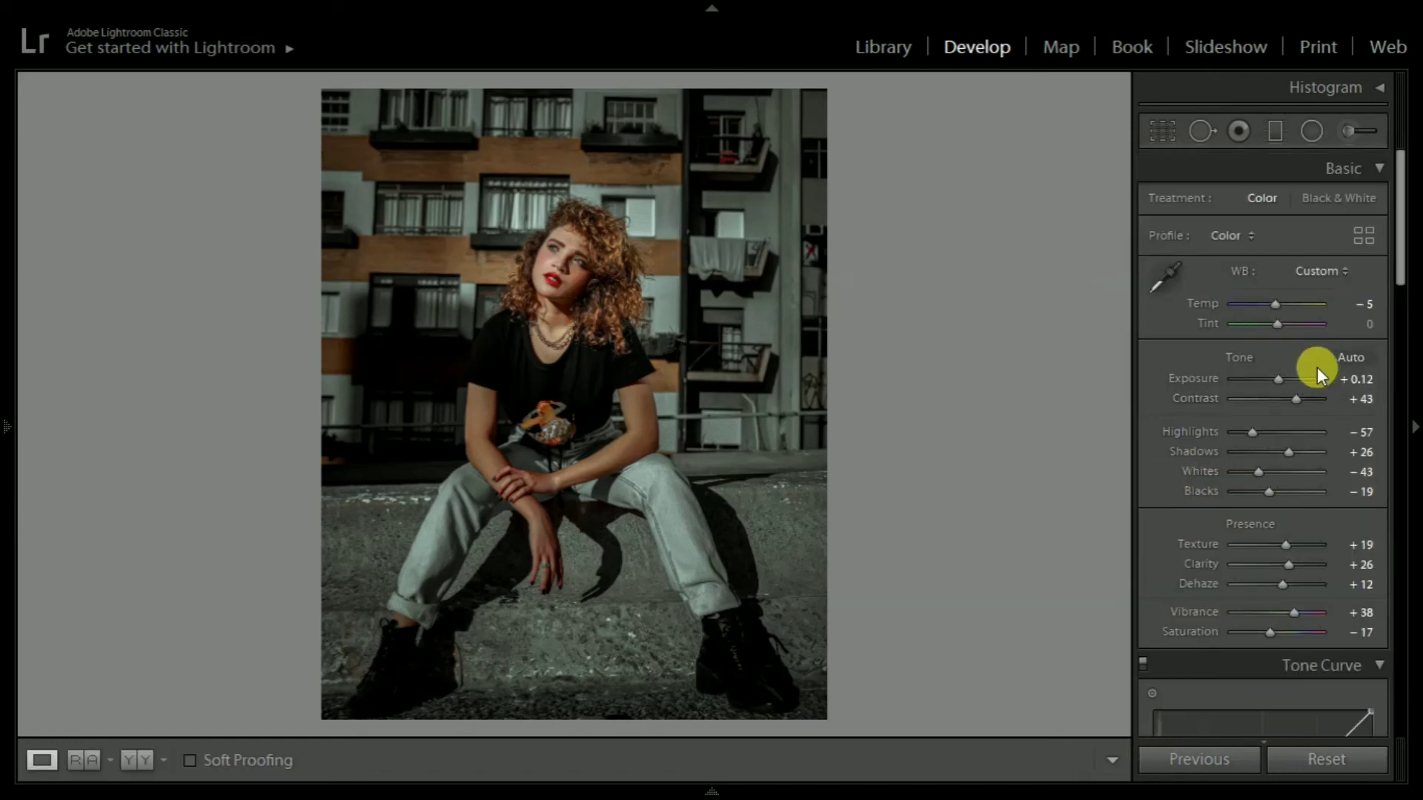
# Shape the RGB tone curve with a midtone point, lifted black point and shadow point.
pyautogui.scroll(-3, 1316, 378)
pyautogui.scroll(-3, 1302, 478)
pyautogui.scroll(-2, 1298, 483)
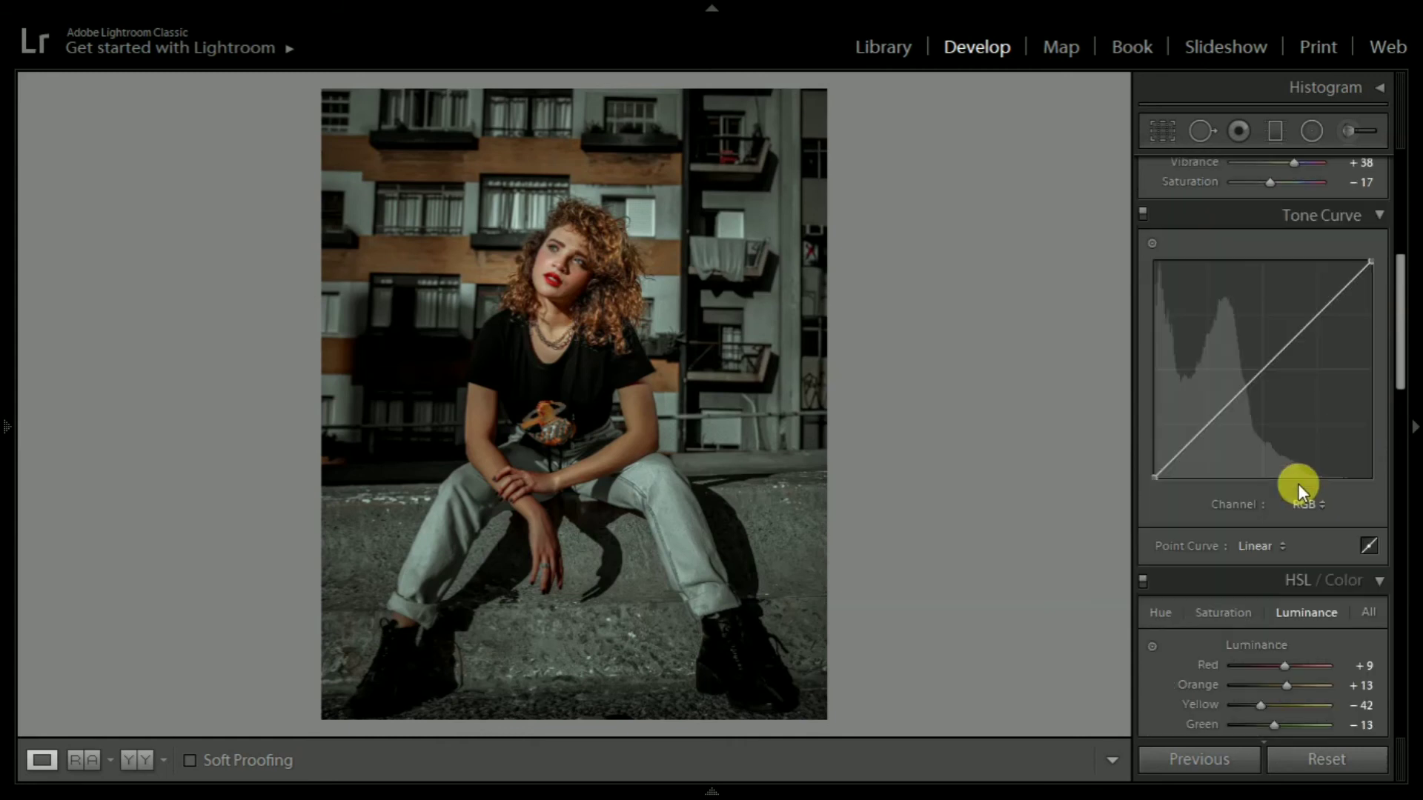
pyautogui.click(1264, 370)
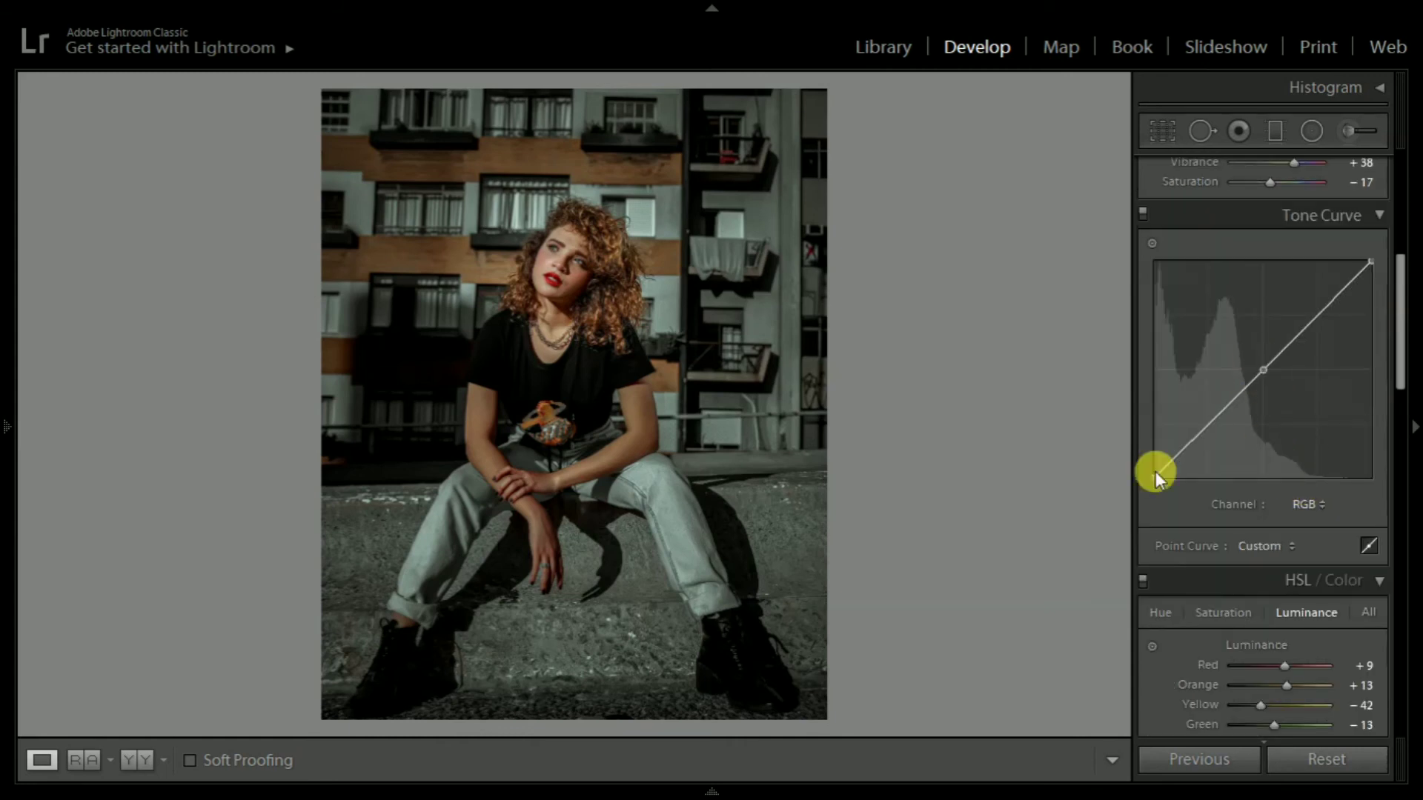
pyautogui.moveTo(1155, 471); pyautogui.dragTo(1151, 461)
pyautogui.moveTo(1154, 457)
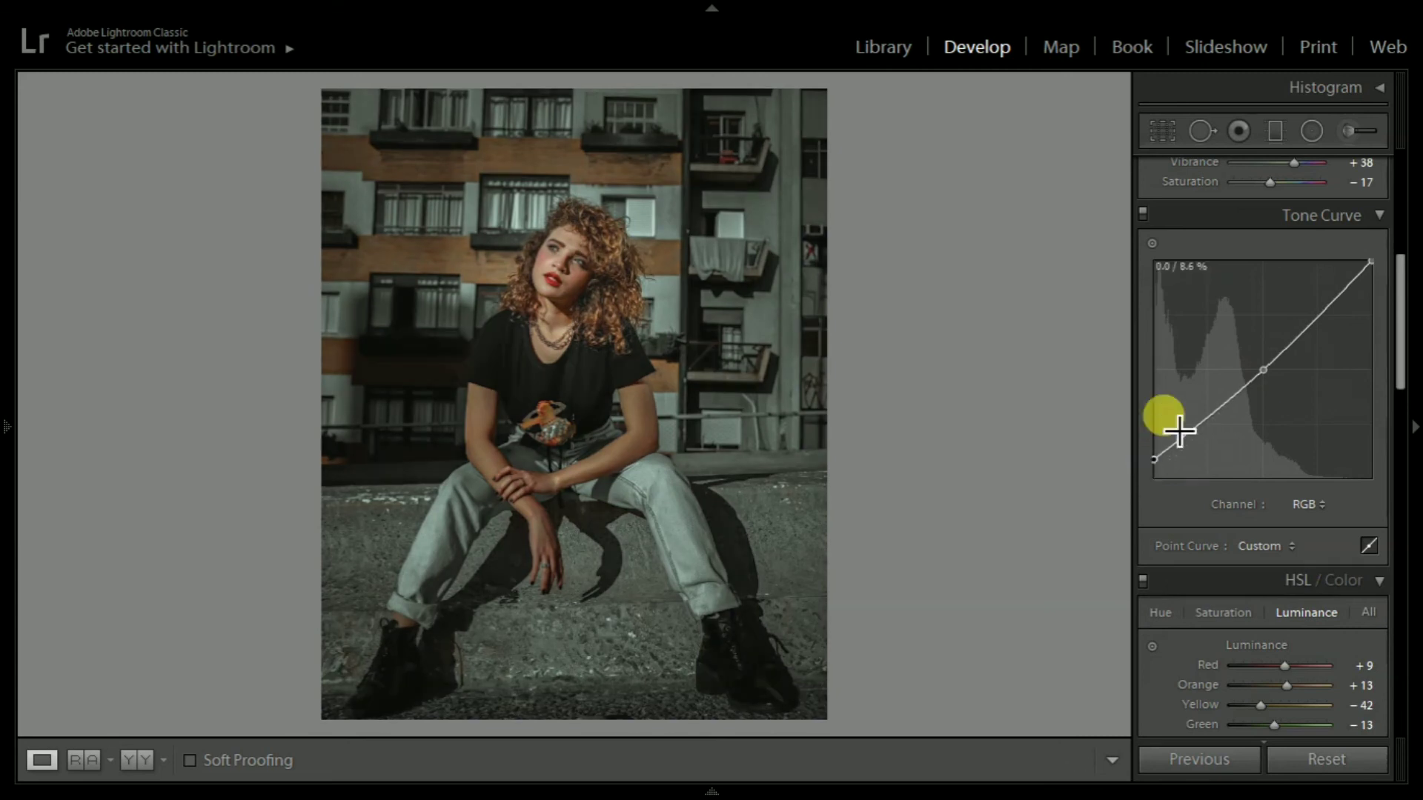
pyautogui.click(1207, 420)
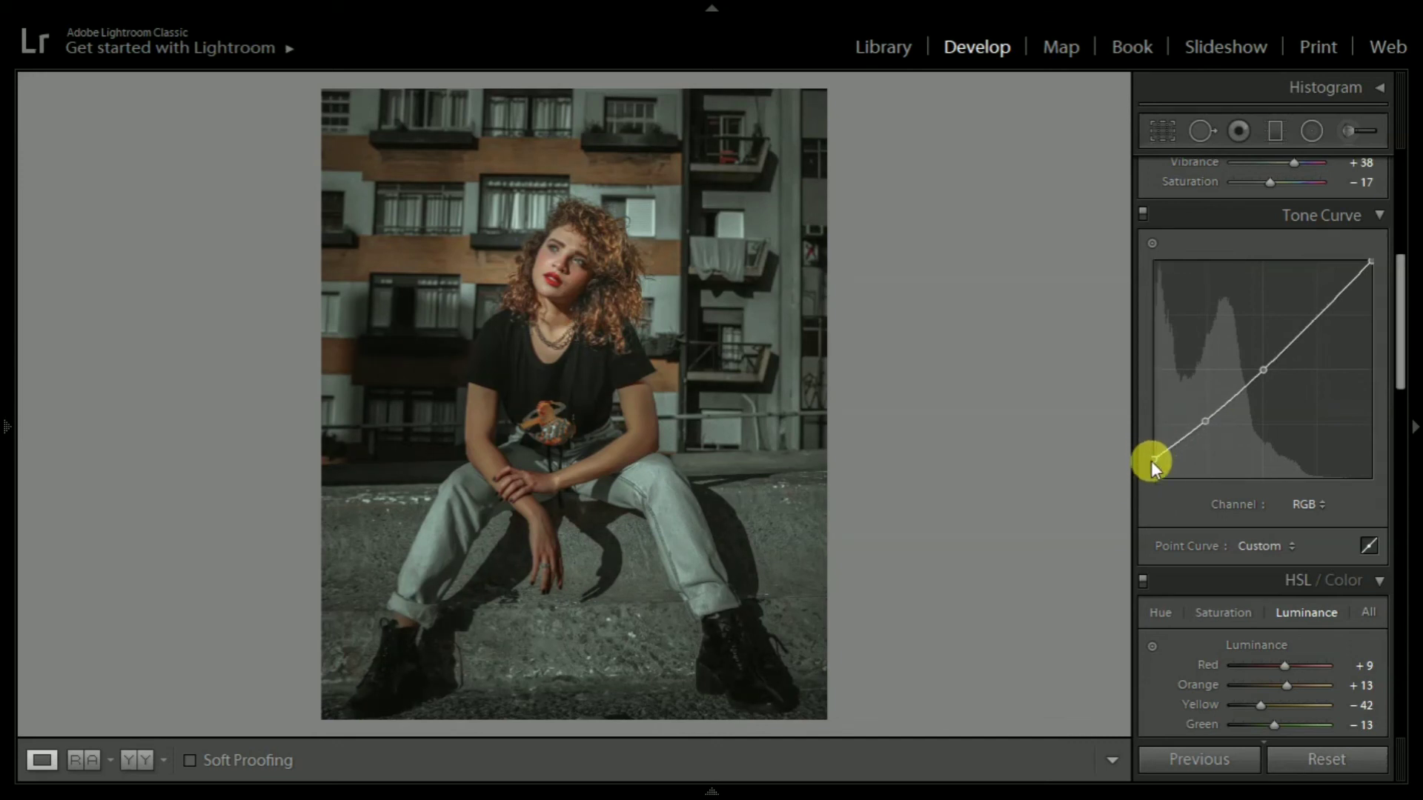
# On the Blue curve channel, add a midtone point and raise the black point slightly.
pyautogui.click(1321, 504)
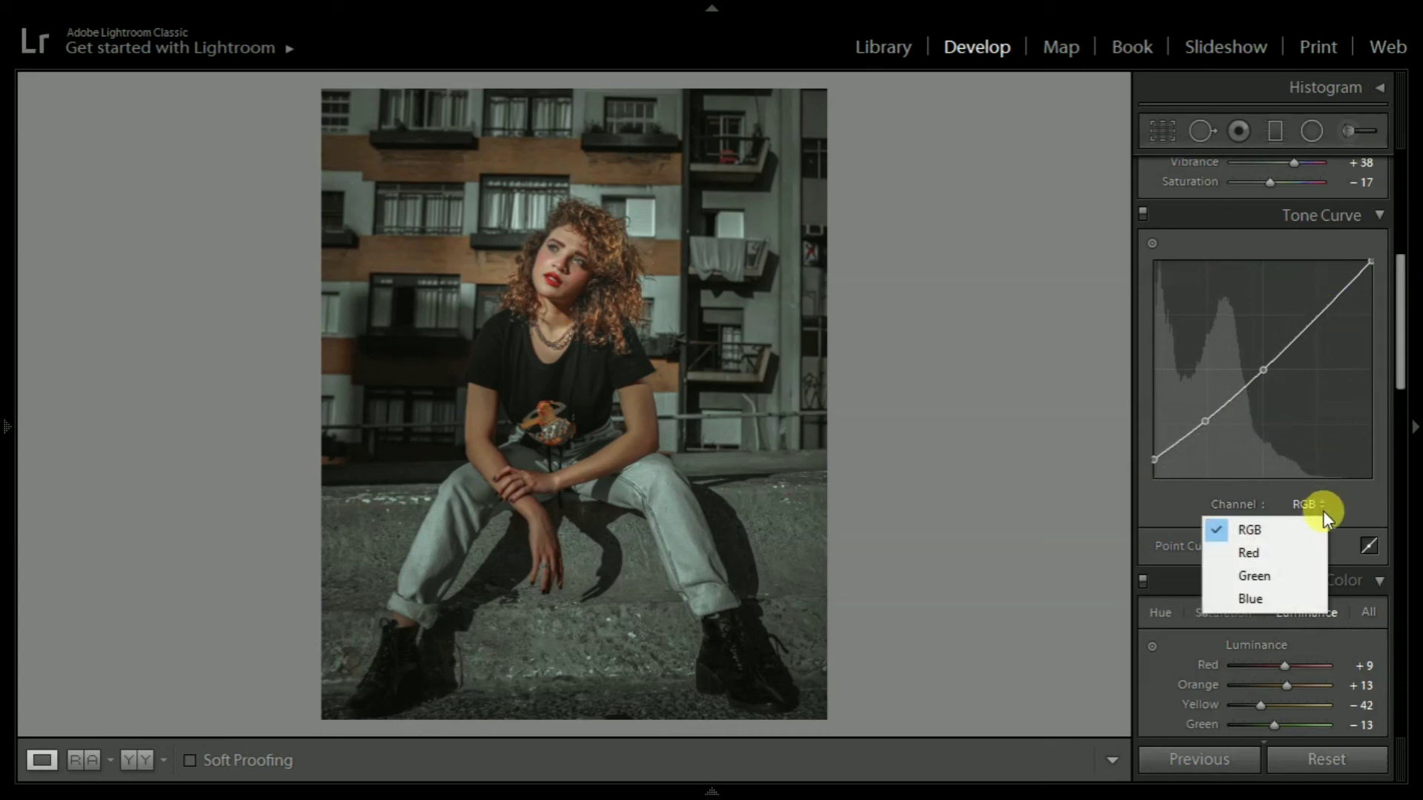
pyautogui.click(1272, 596)
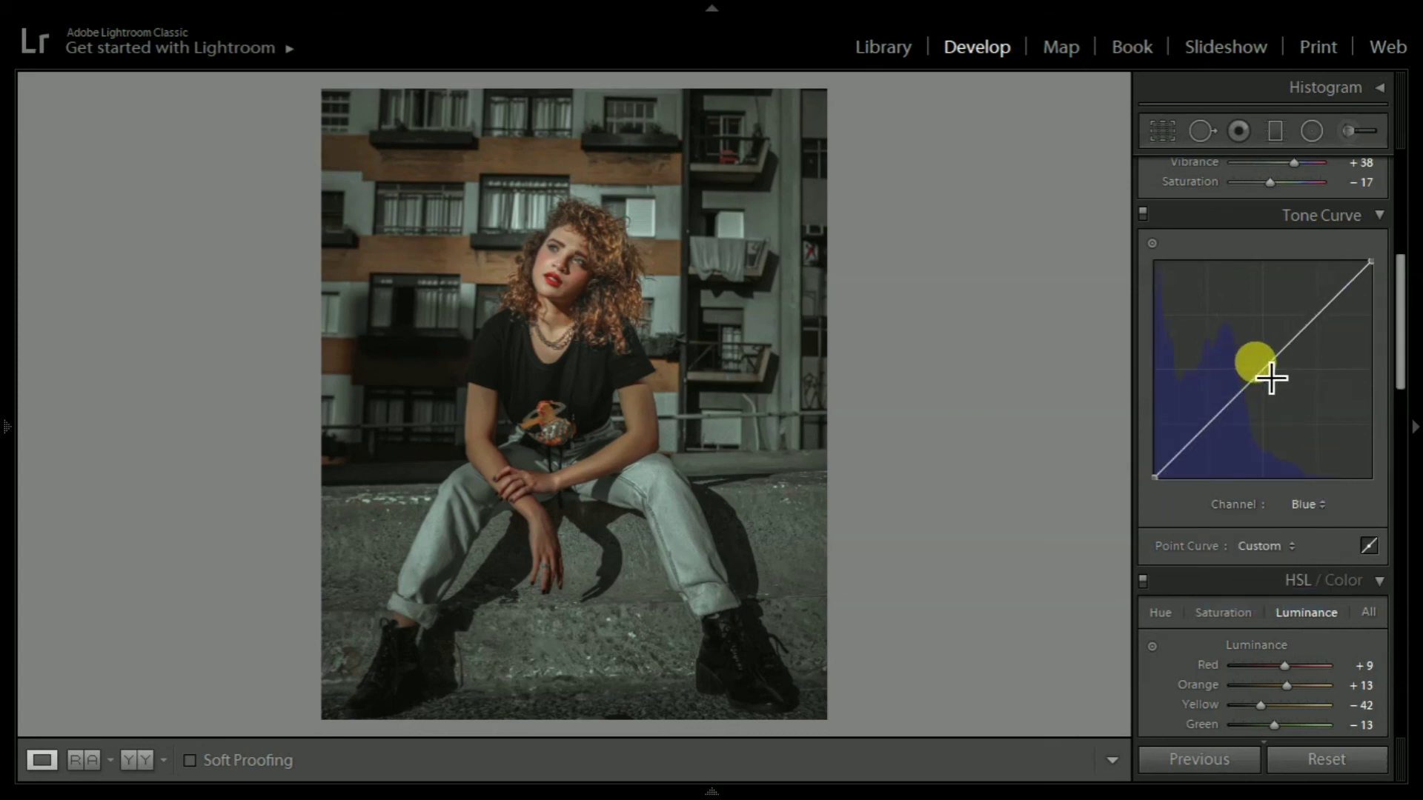
pyautogui.click(1156, 483)
pyautogui.moveTo(1156, 478); pyautogui.dragTo(1153, 474)
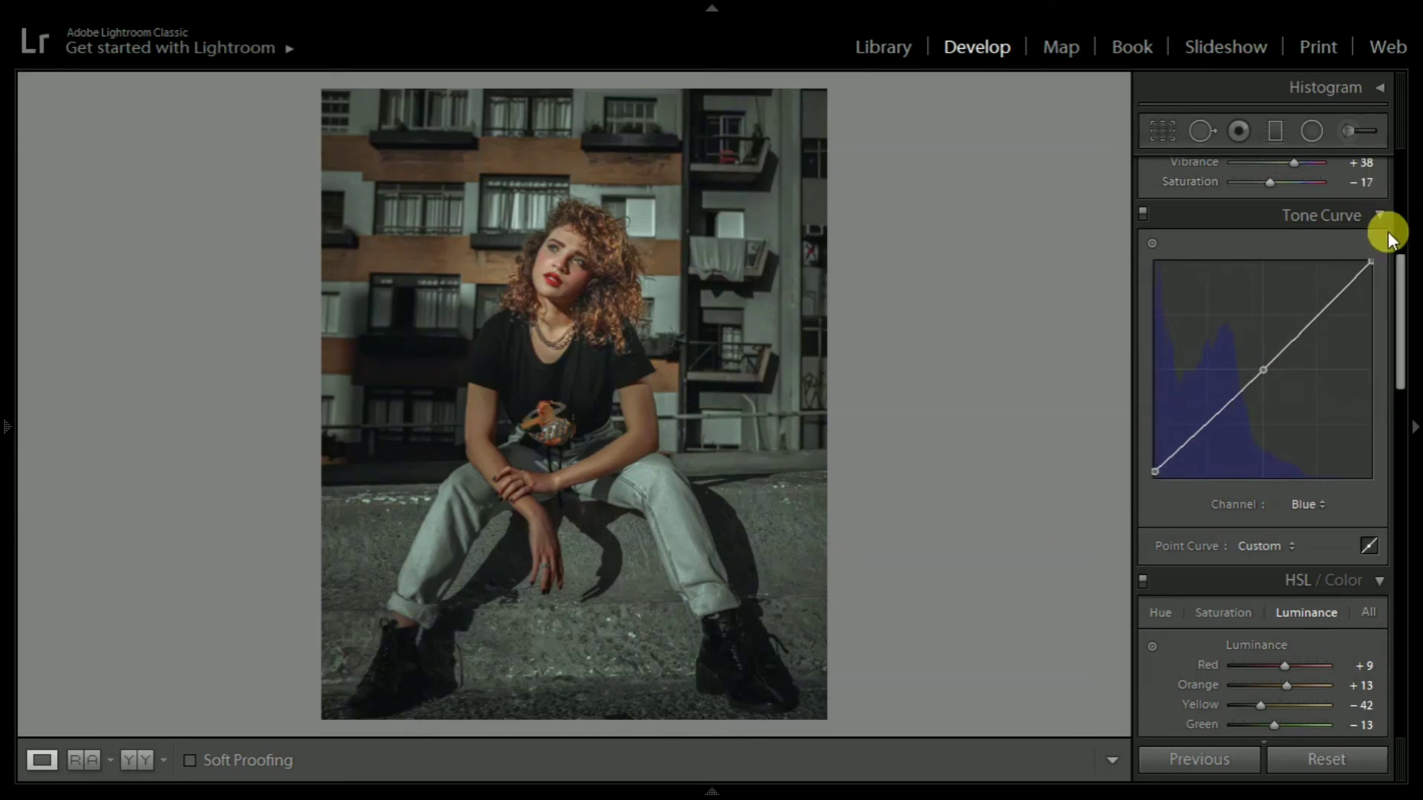
# Pull the Blue curve's white point in slightly and set Sharpening Amount to 39.
pyautogui.moveTo(1370, 259); pyautogui.dragTo(1377, 263)
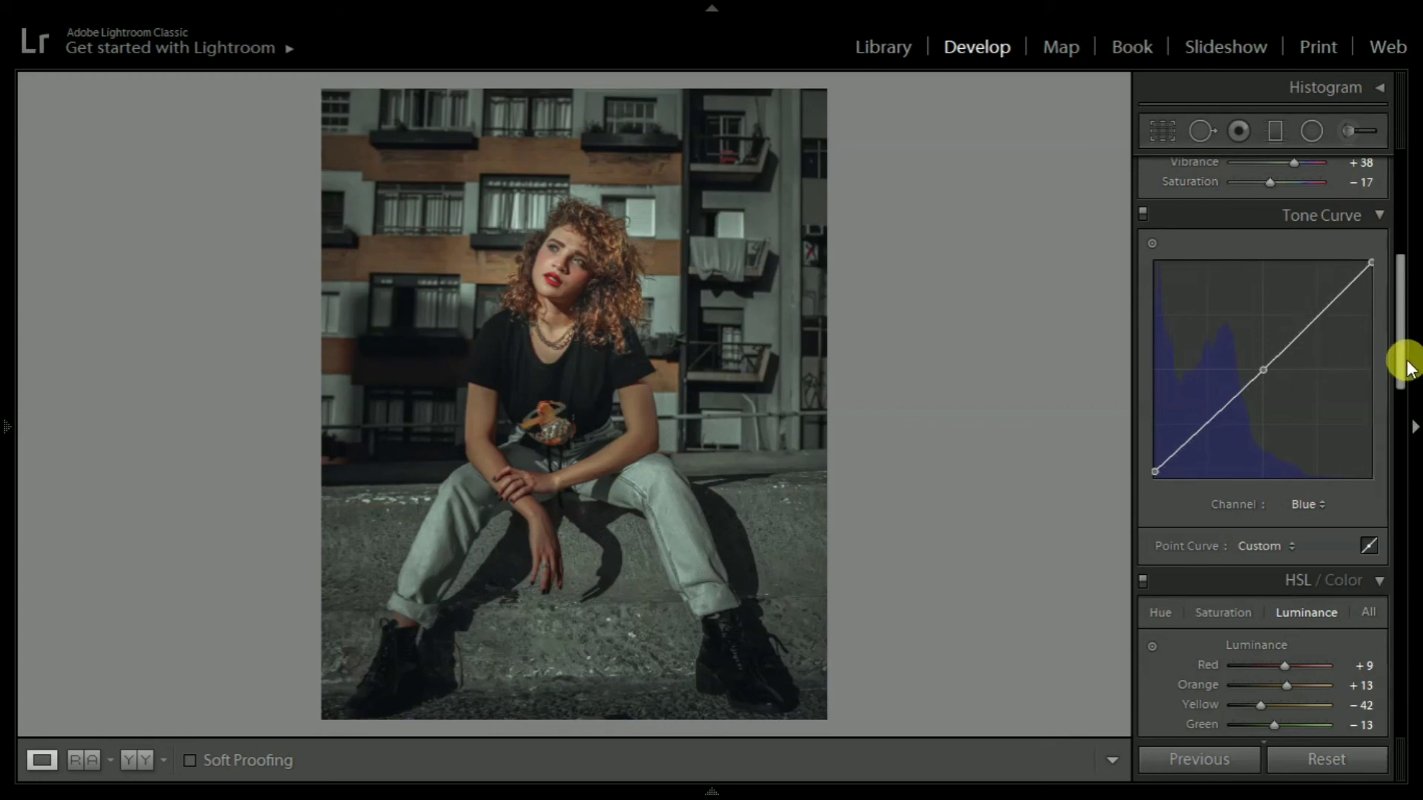
pyautogui.moveTo(1405, 363); pyautogui.dragTo(1388, 541)
pyautogui.moveTo(1233, 465); pyautogui.dragTo(1253, 474)
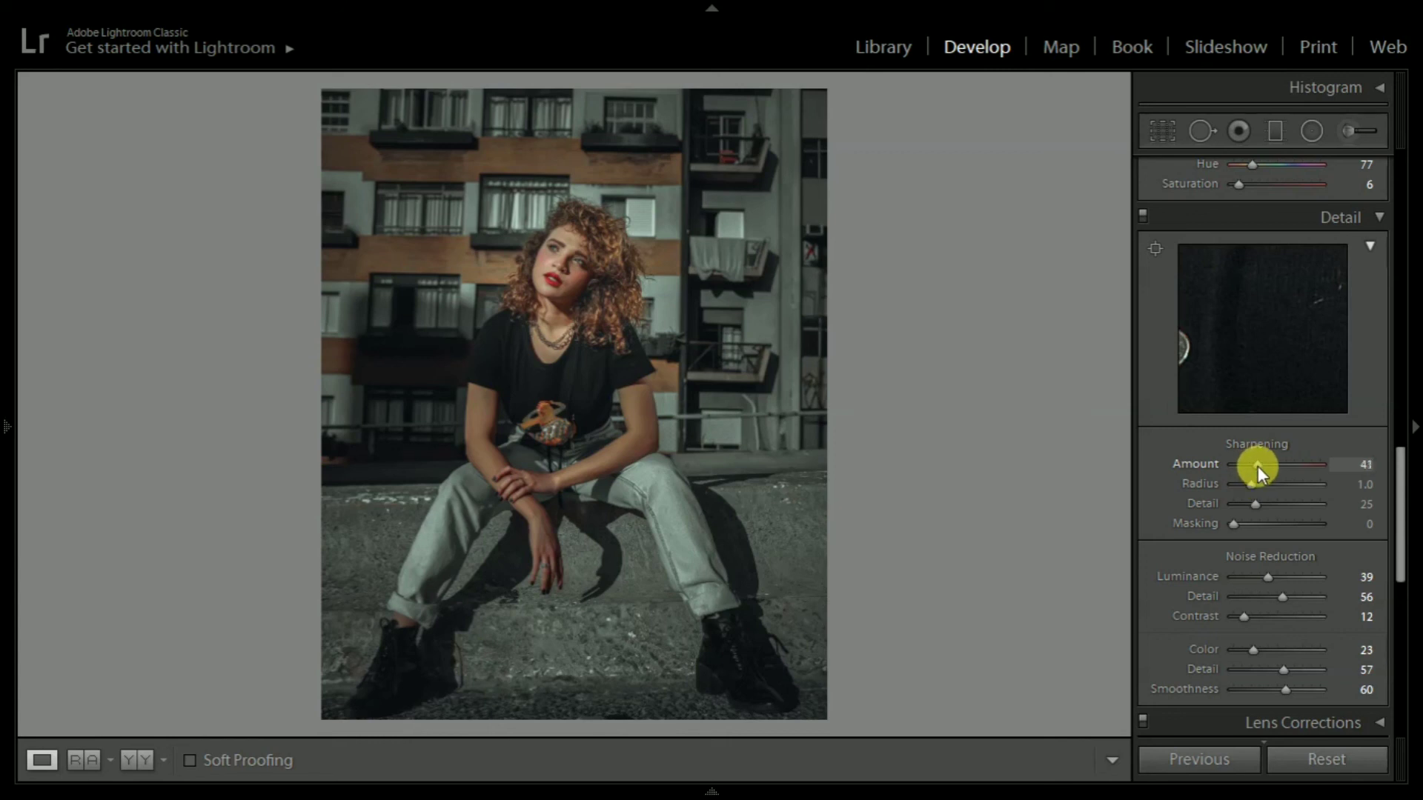
pyautogui.moveTo(1257, 465); pyautogui.dragTo(1256, 464)
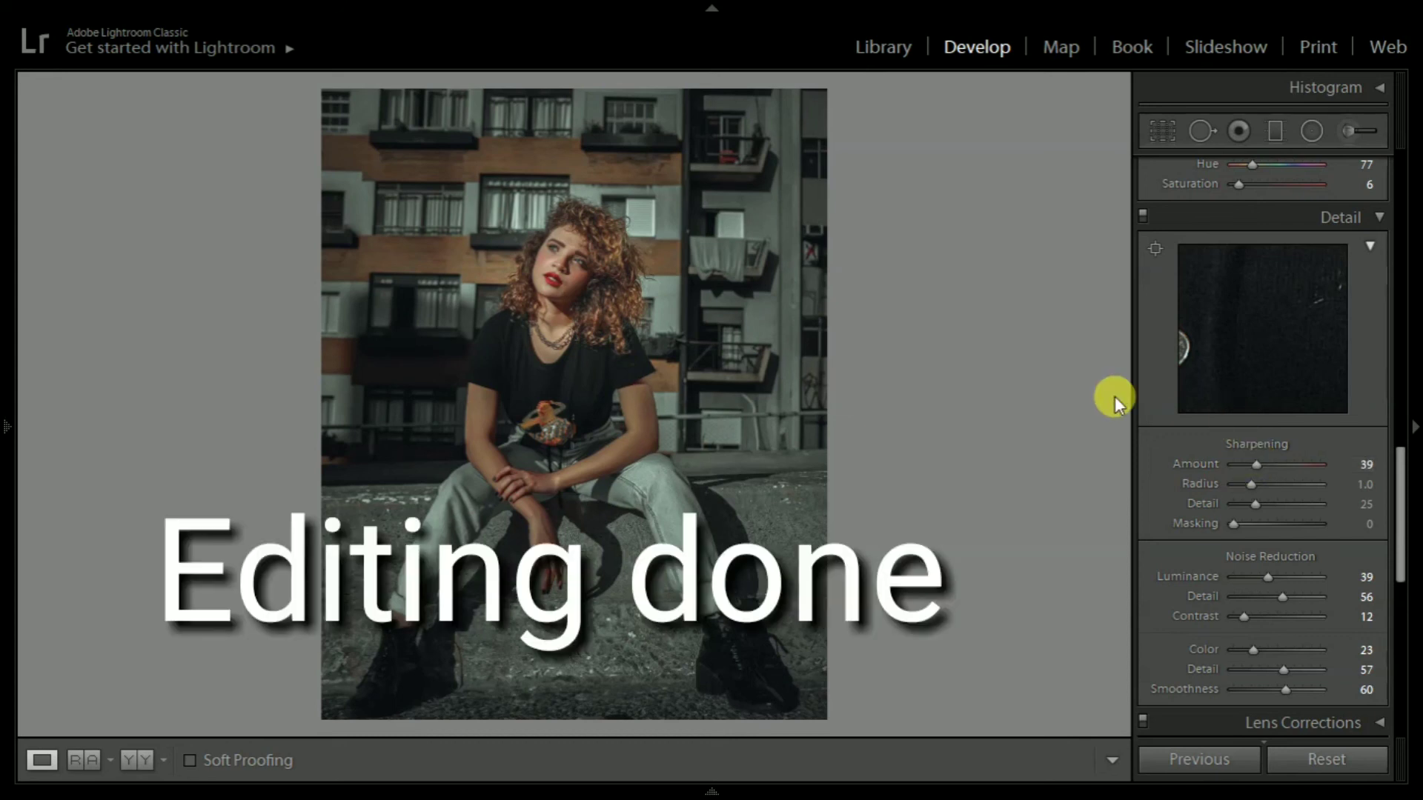
# Toggle the before/after views, ending side by side with the right panel hidden.
pyautogui.press('y')
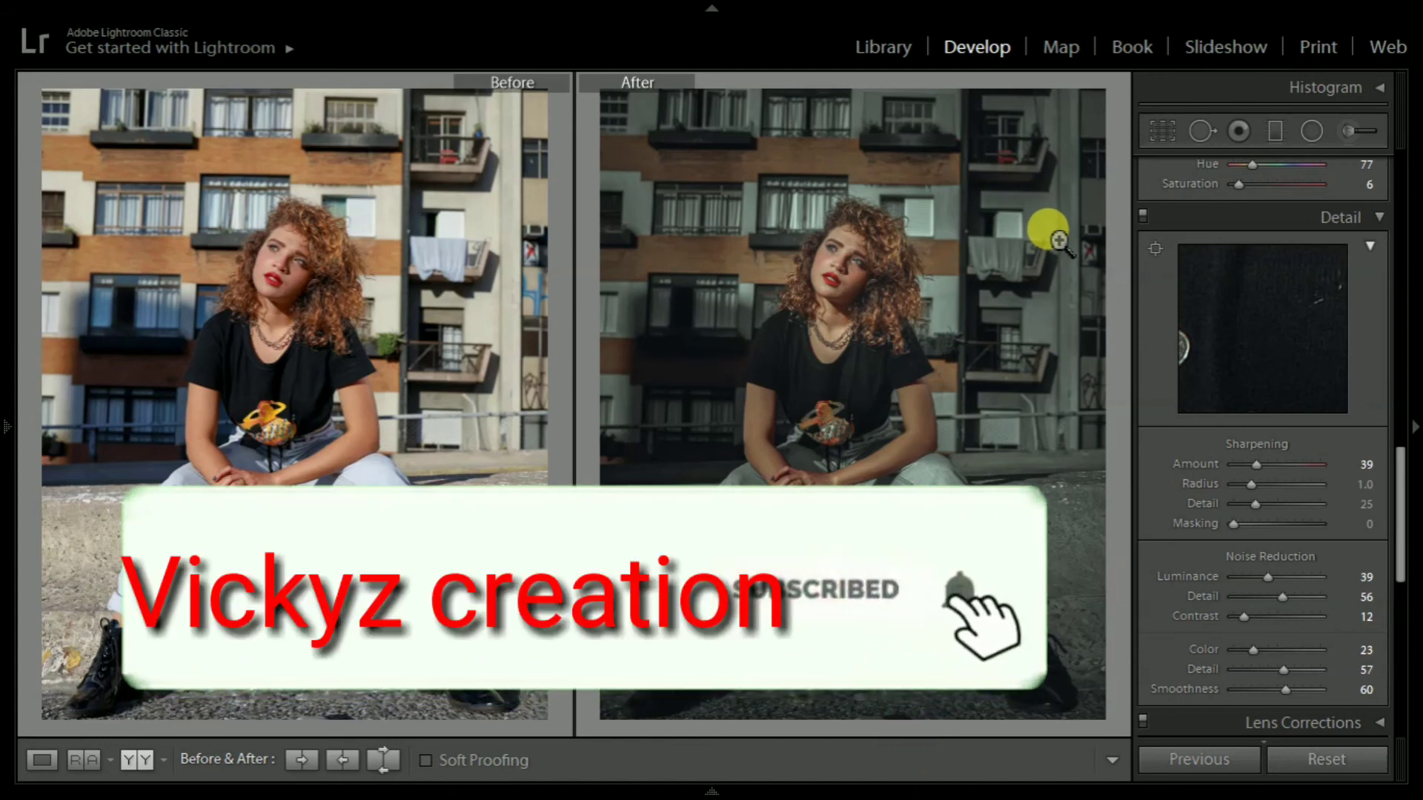
pyautogui.press('y')
pyautogui.press('\\')
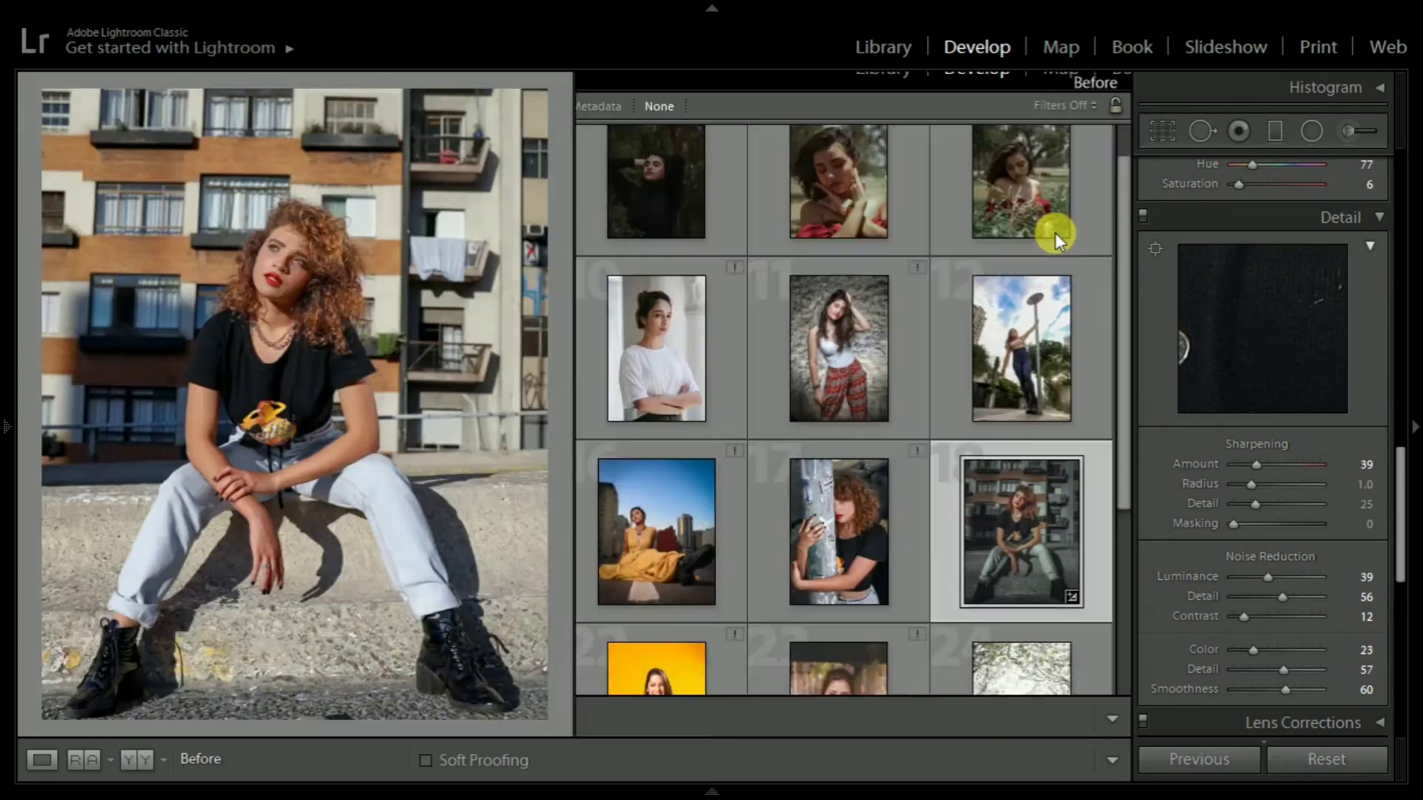
pyautogui.press('\\')
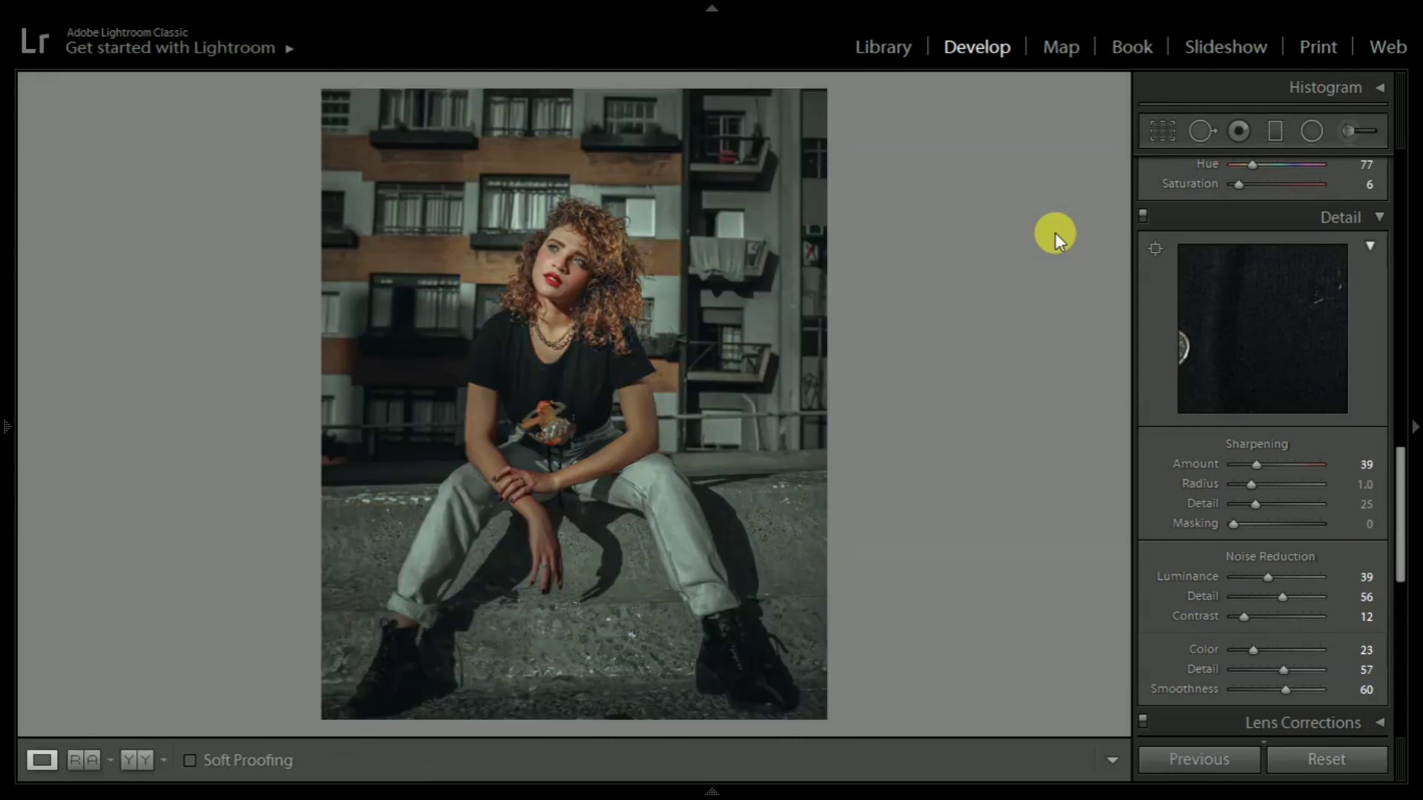
pyautogui.hotkey('shift', 'y')
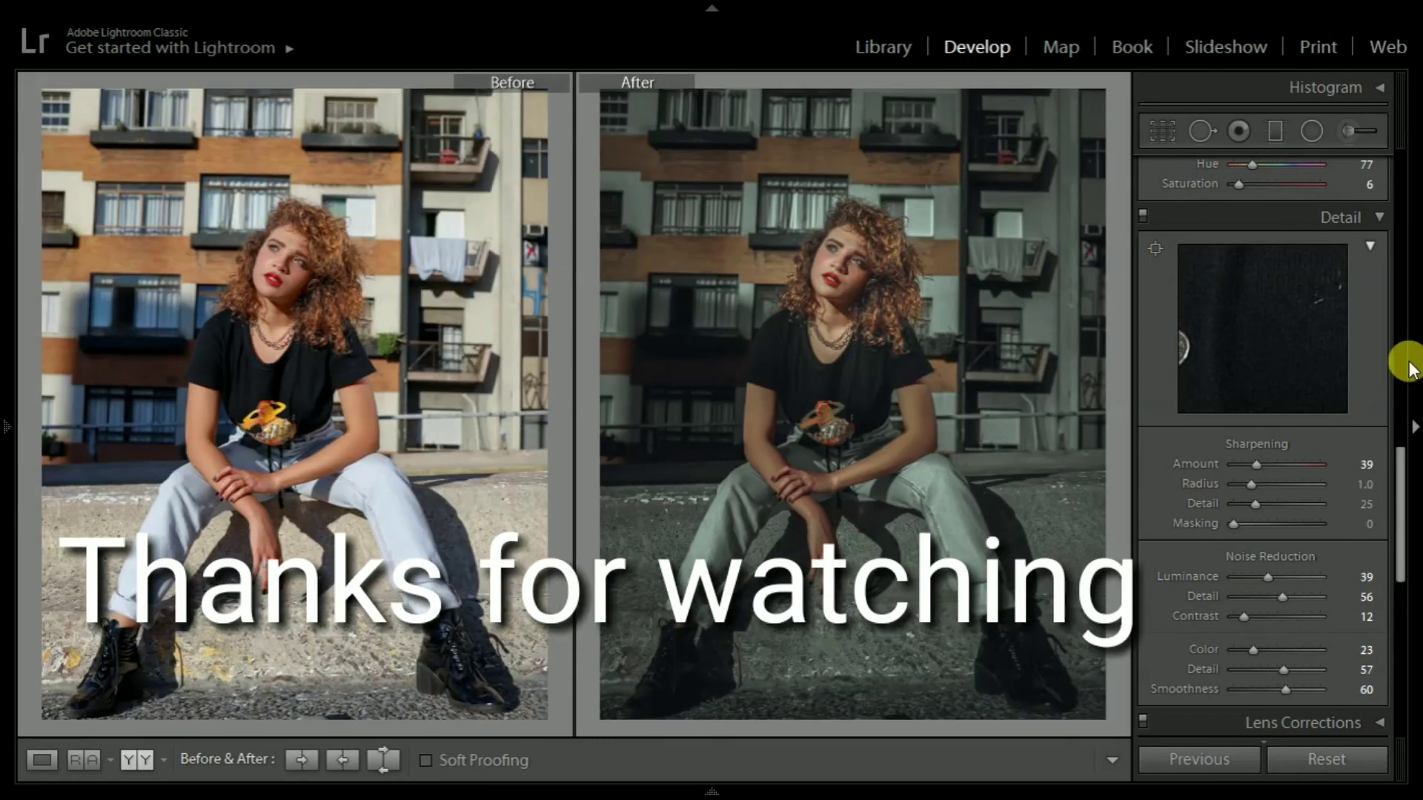
pyautogui.click(1416, 427)
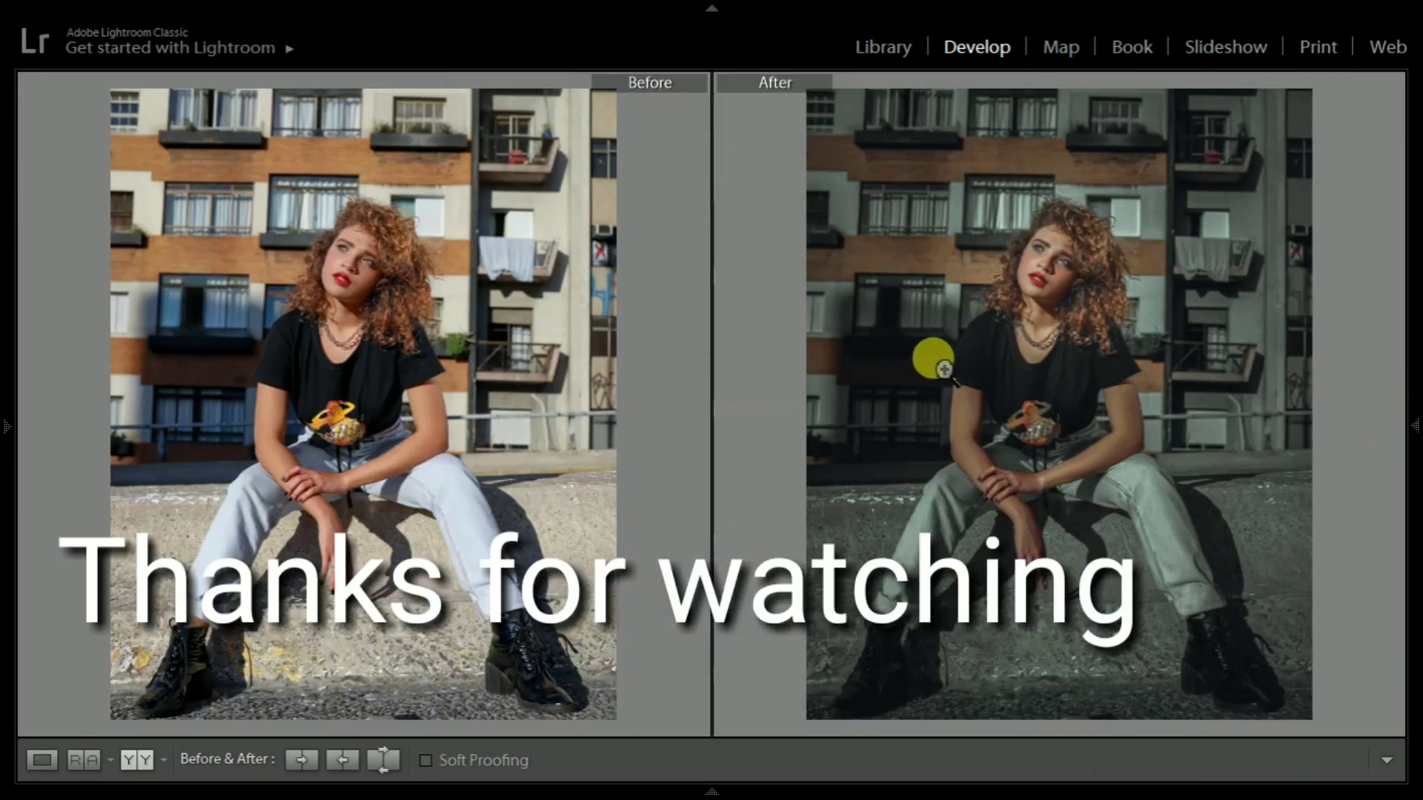